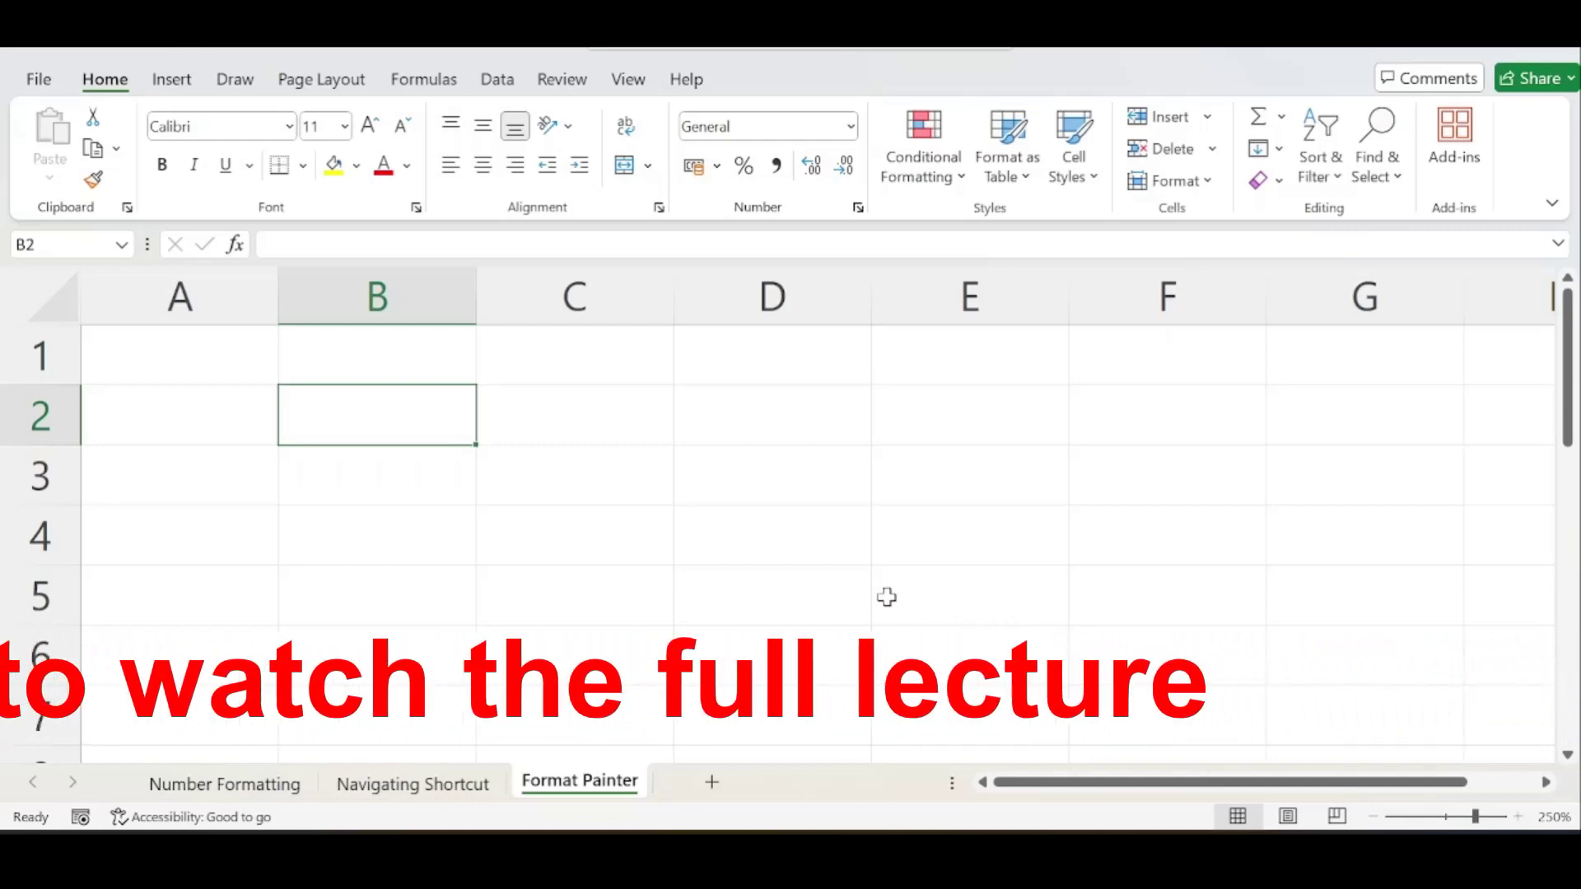
Step: Enter the heading 'Format Painter' in B1 and AutoFit column B to fit it
click(424, 343)
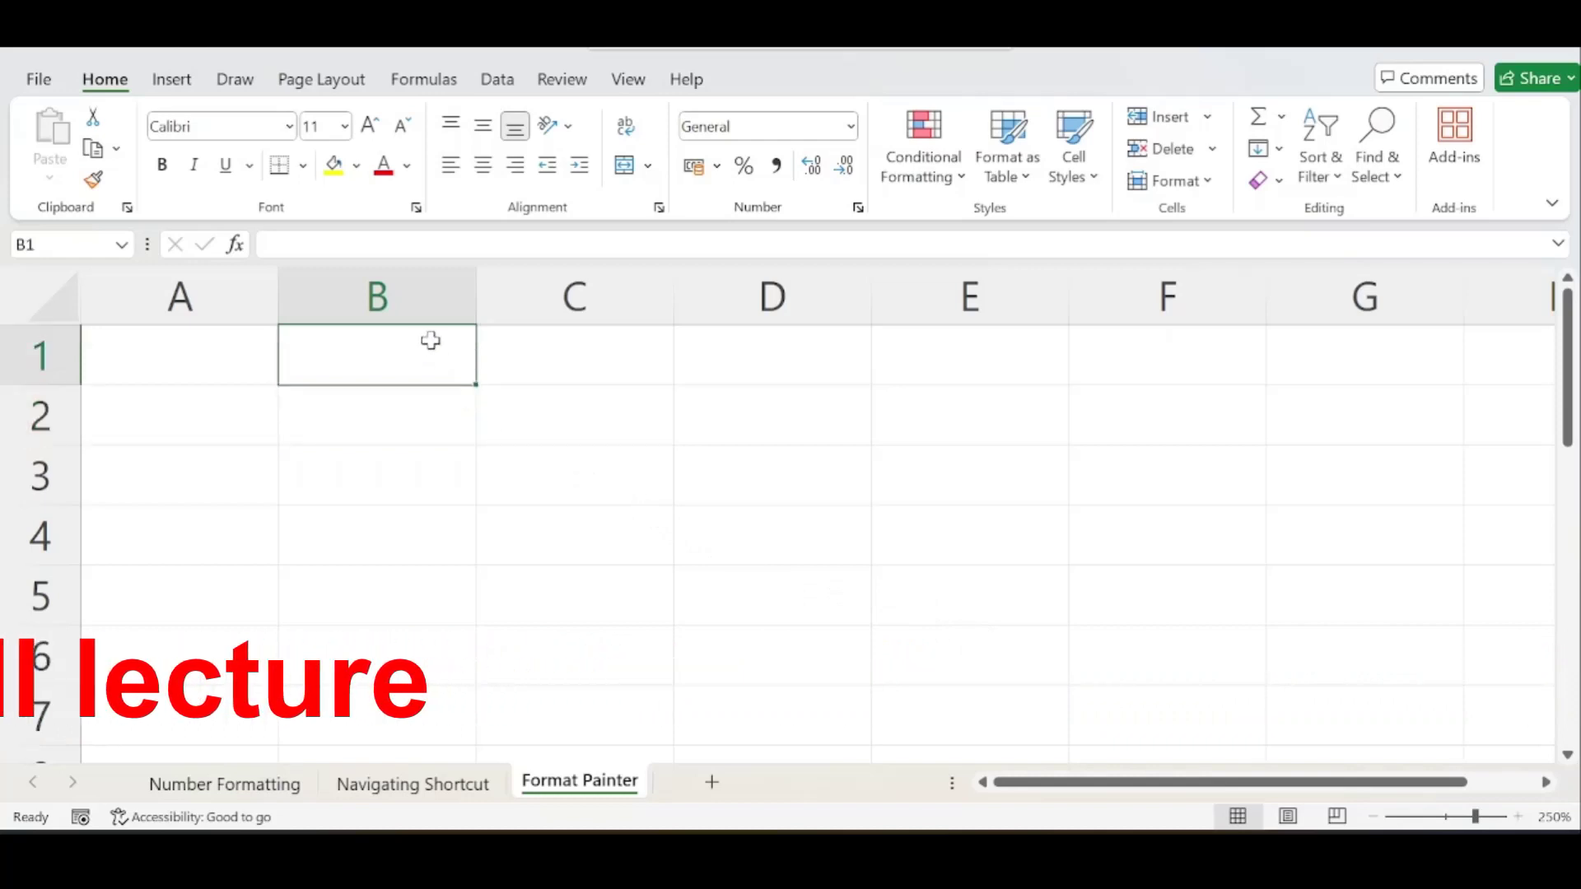
text(Format )
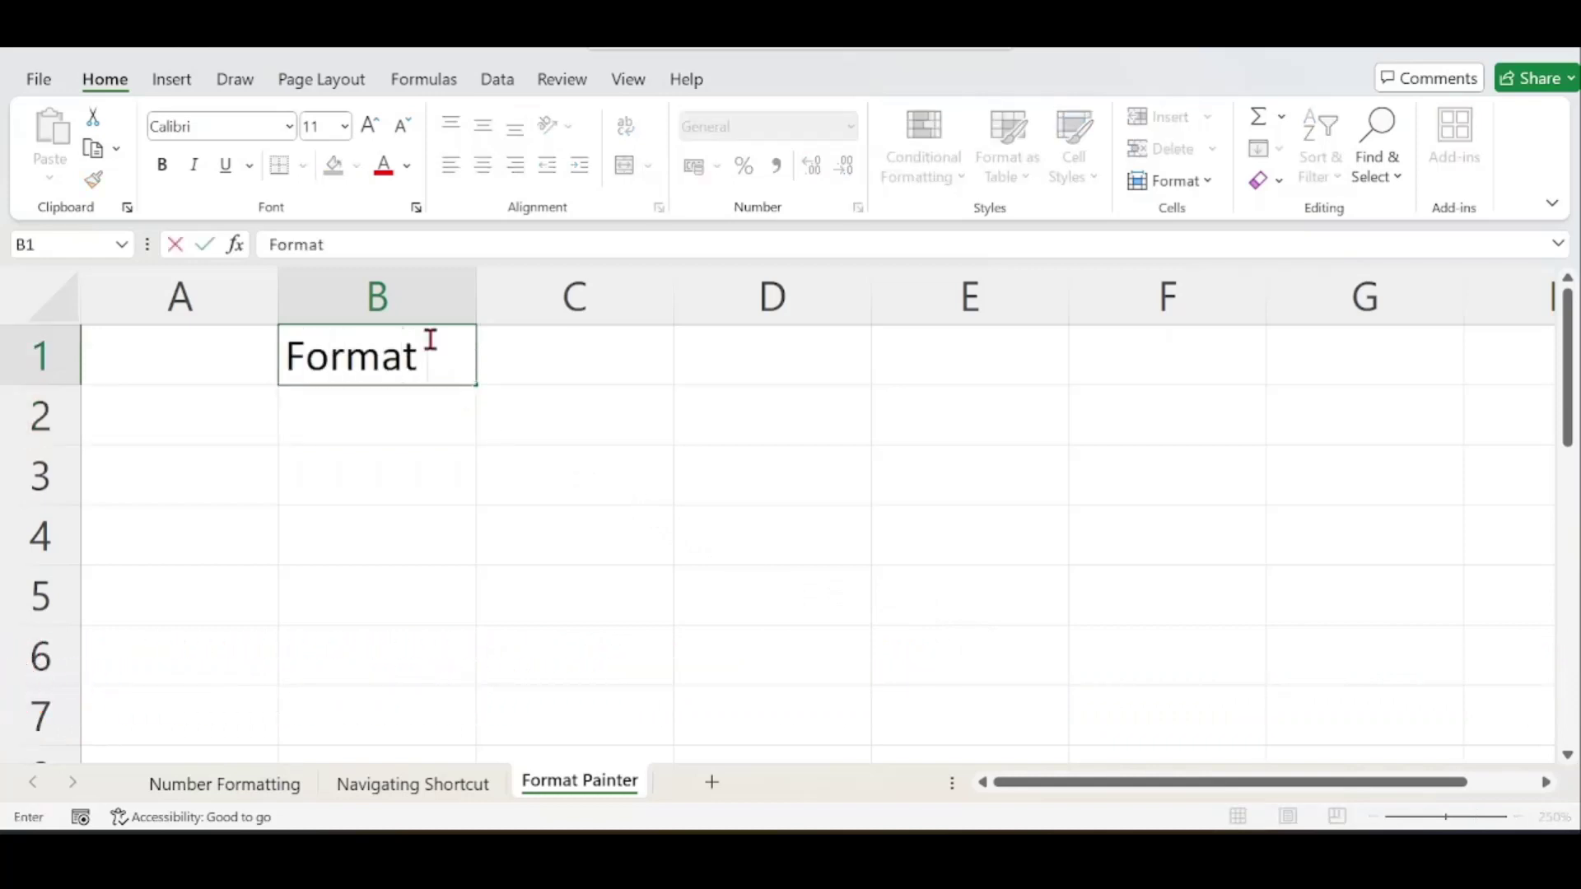
text(Painter)
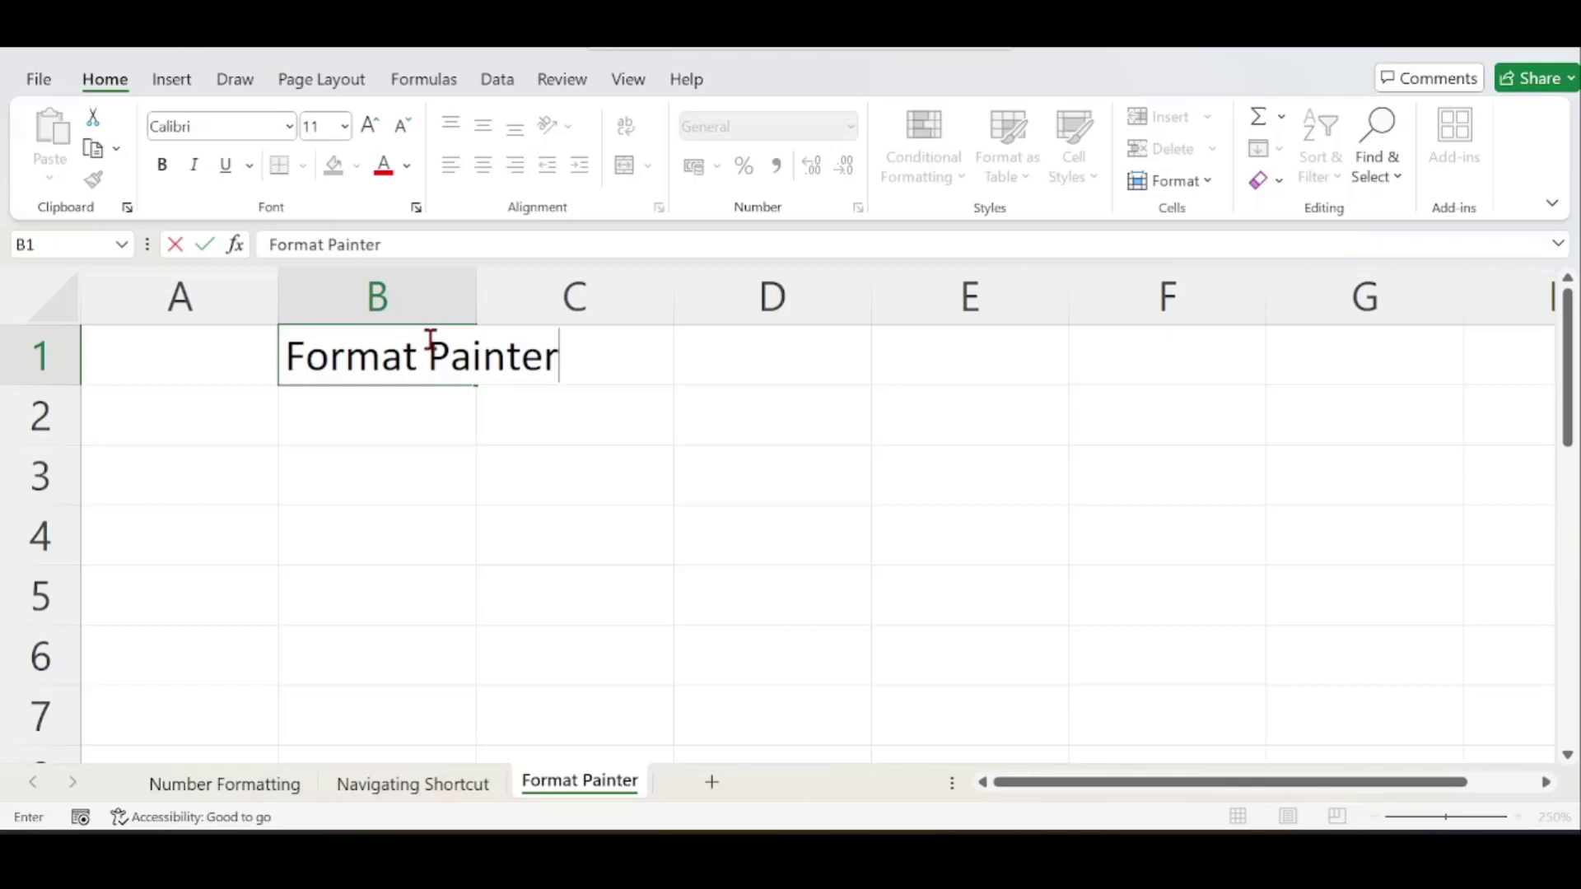
click(539, 532)
drag(477, 306, 484, 307)
double_click(483, 307)
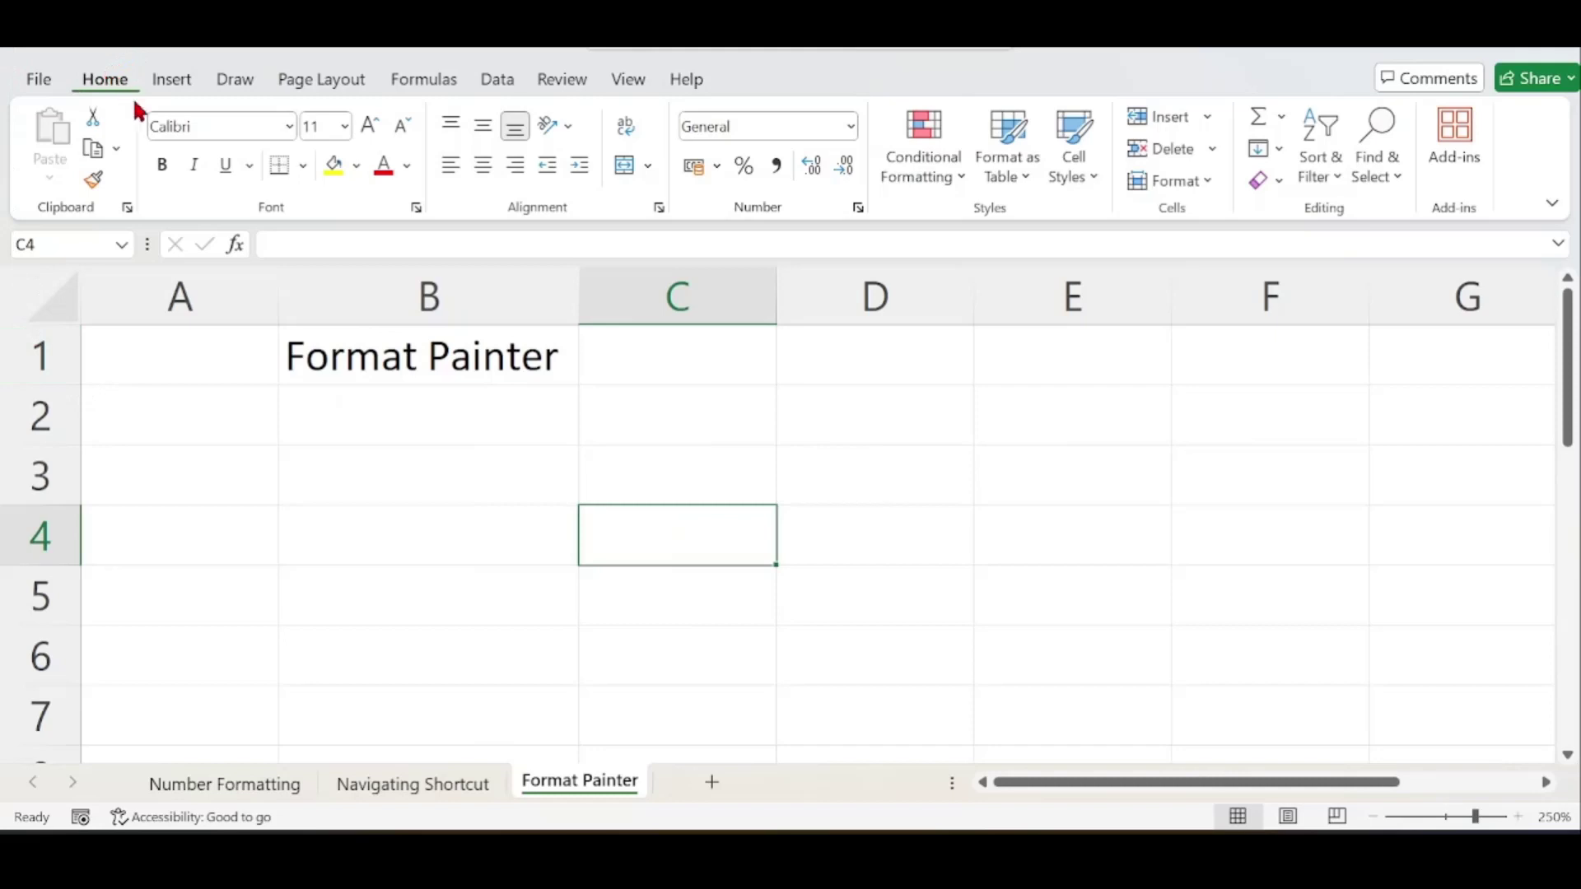
click(91, 183)
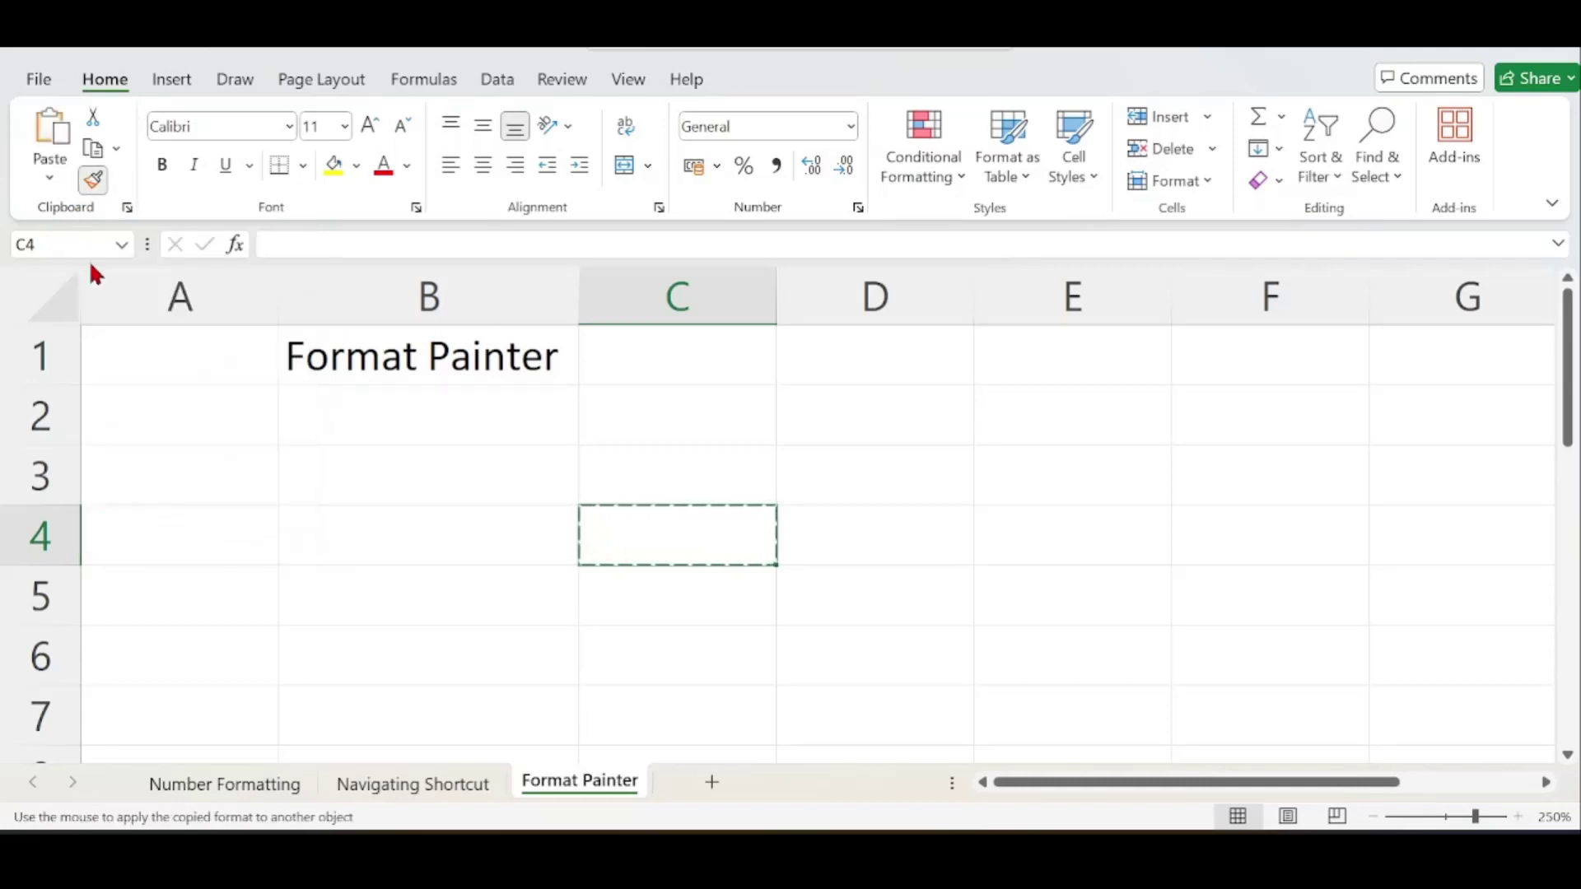
click(92, 179)
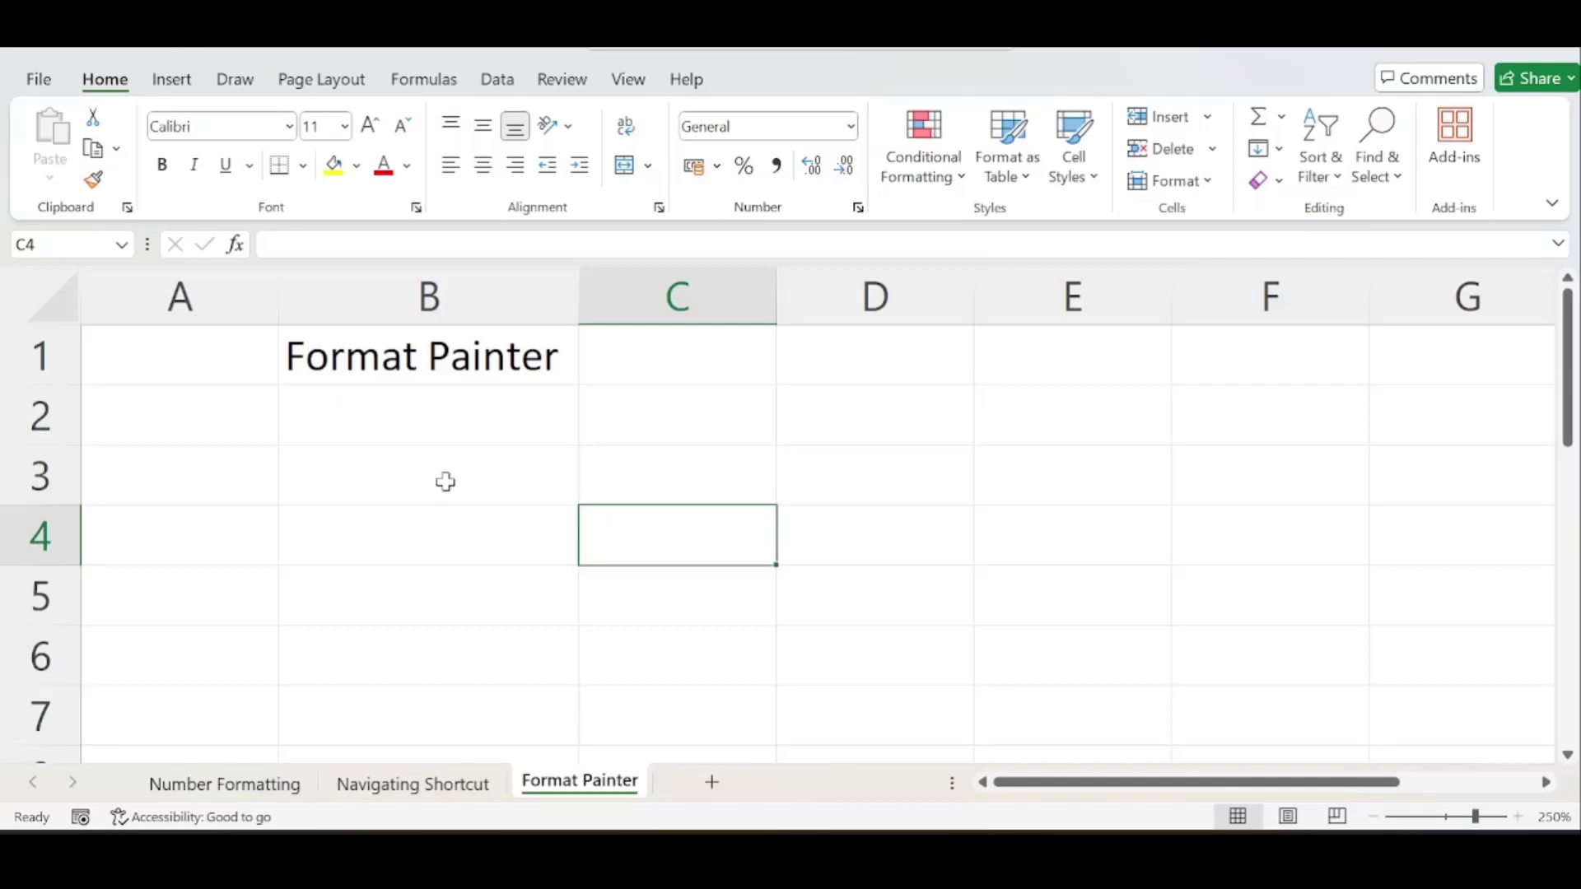
Step: Type 'Microsoft' into cell D4, then reselect D4
click(372, 477)
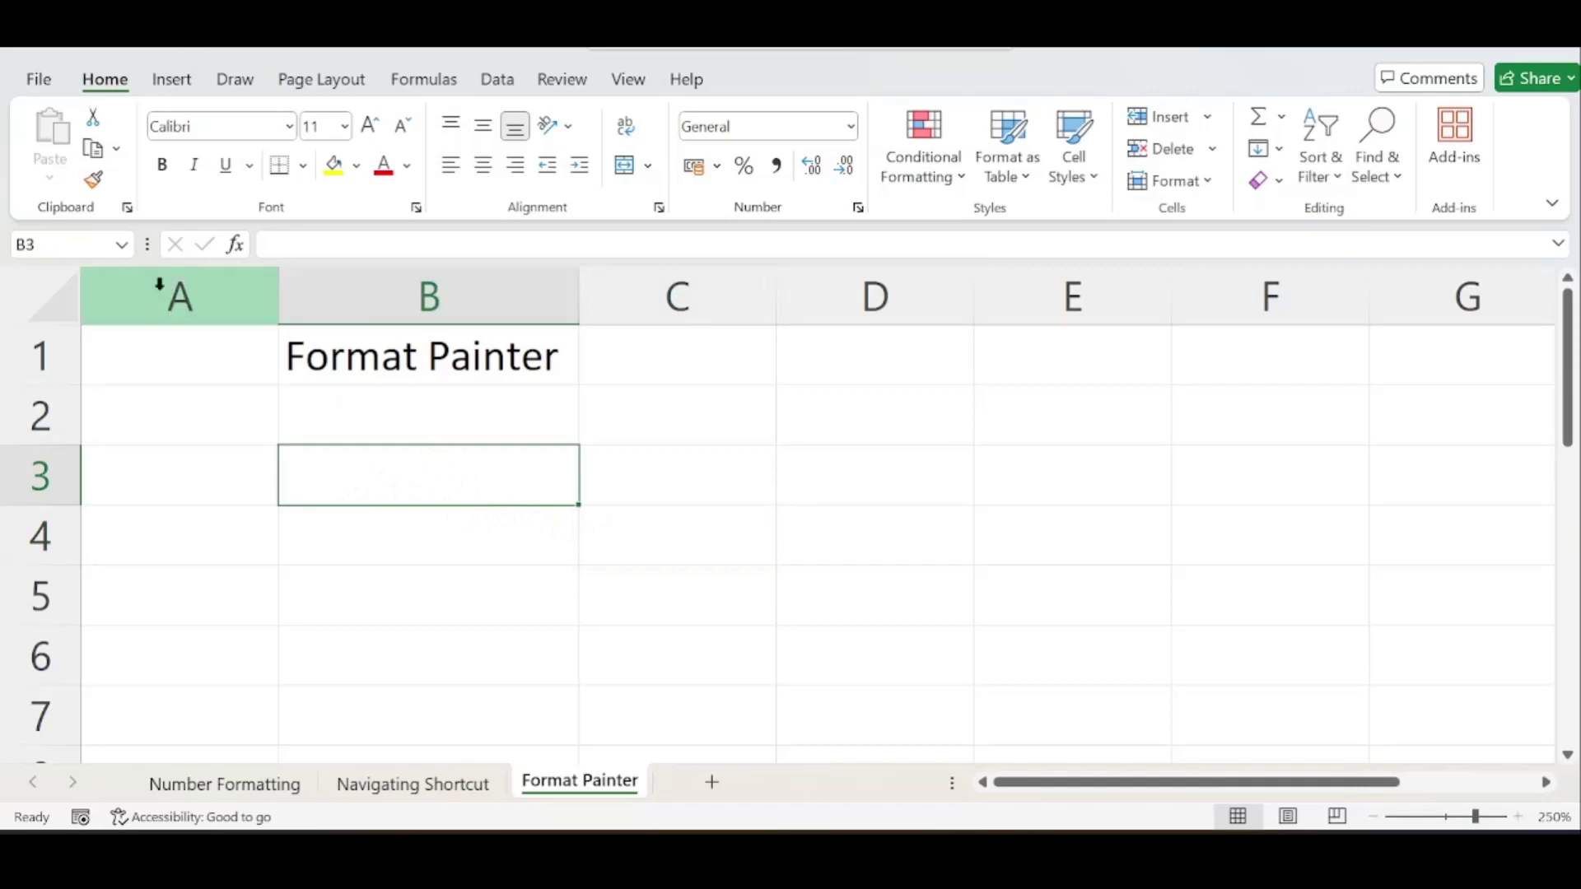
click(565, 540)
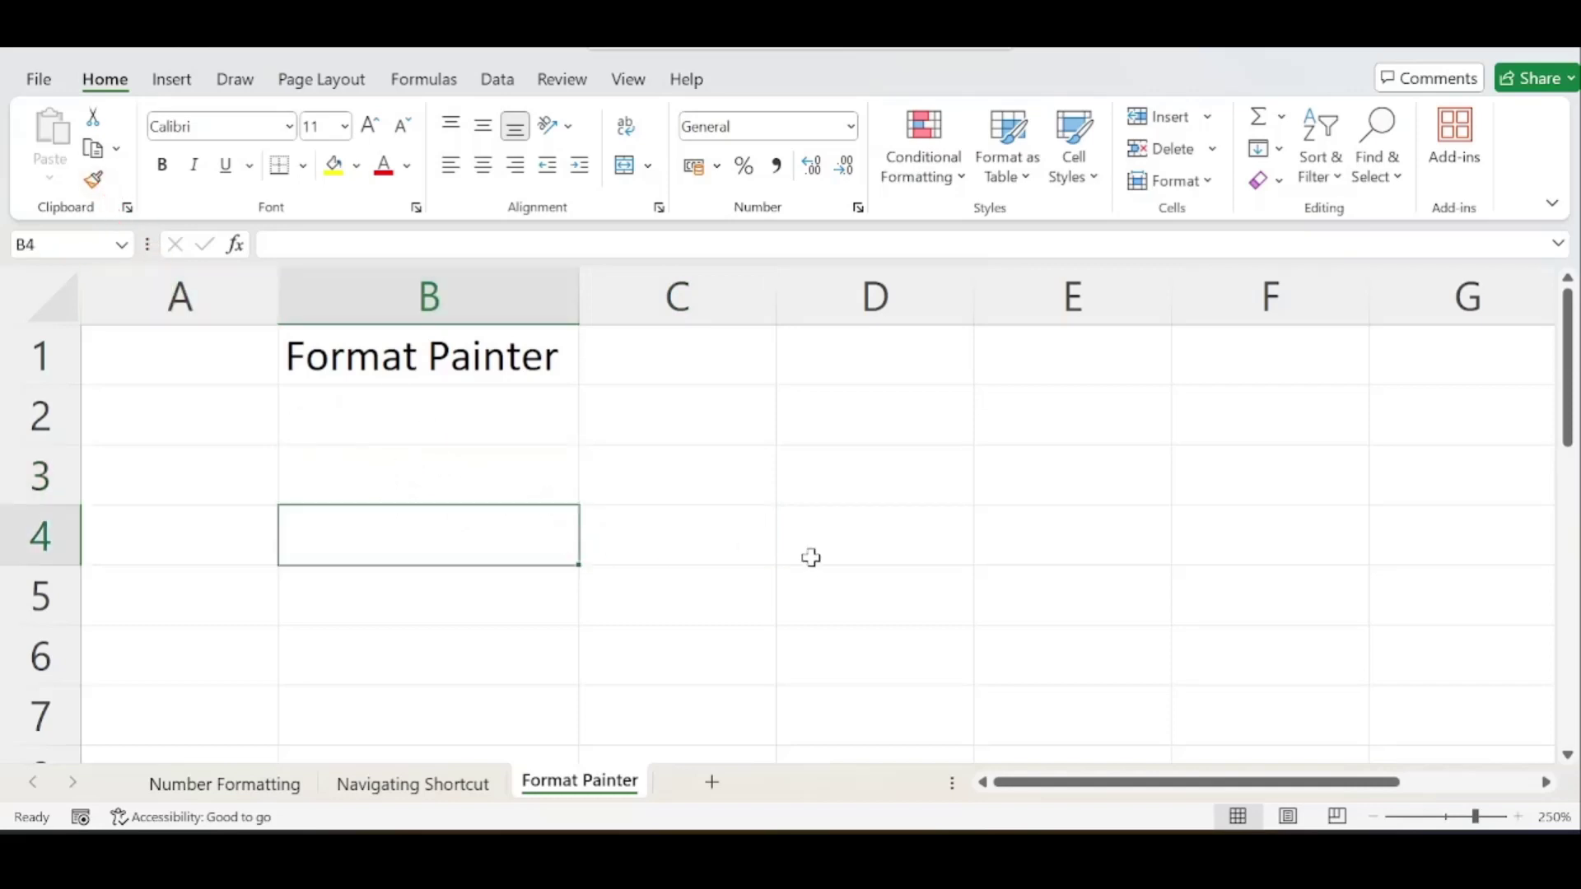
click(855, 557)
text(Microsoft)
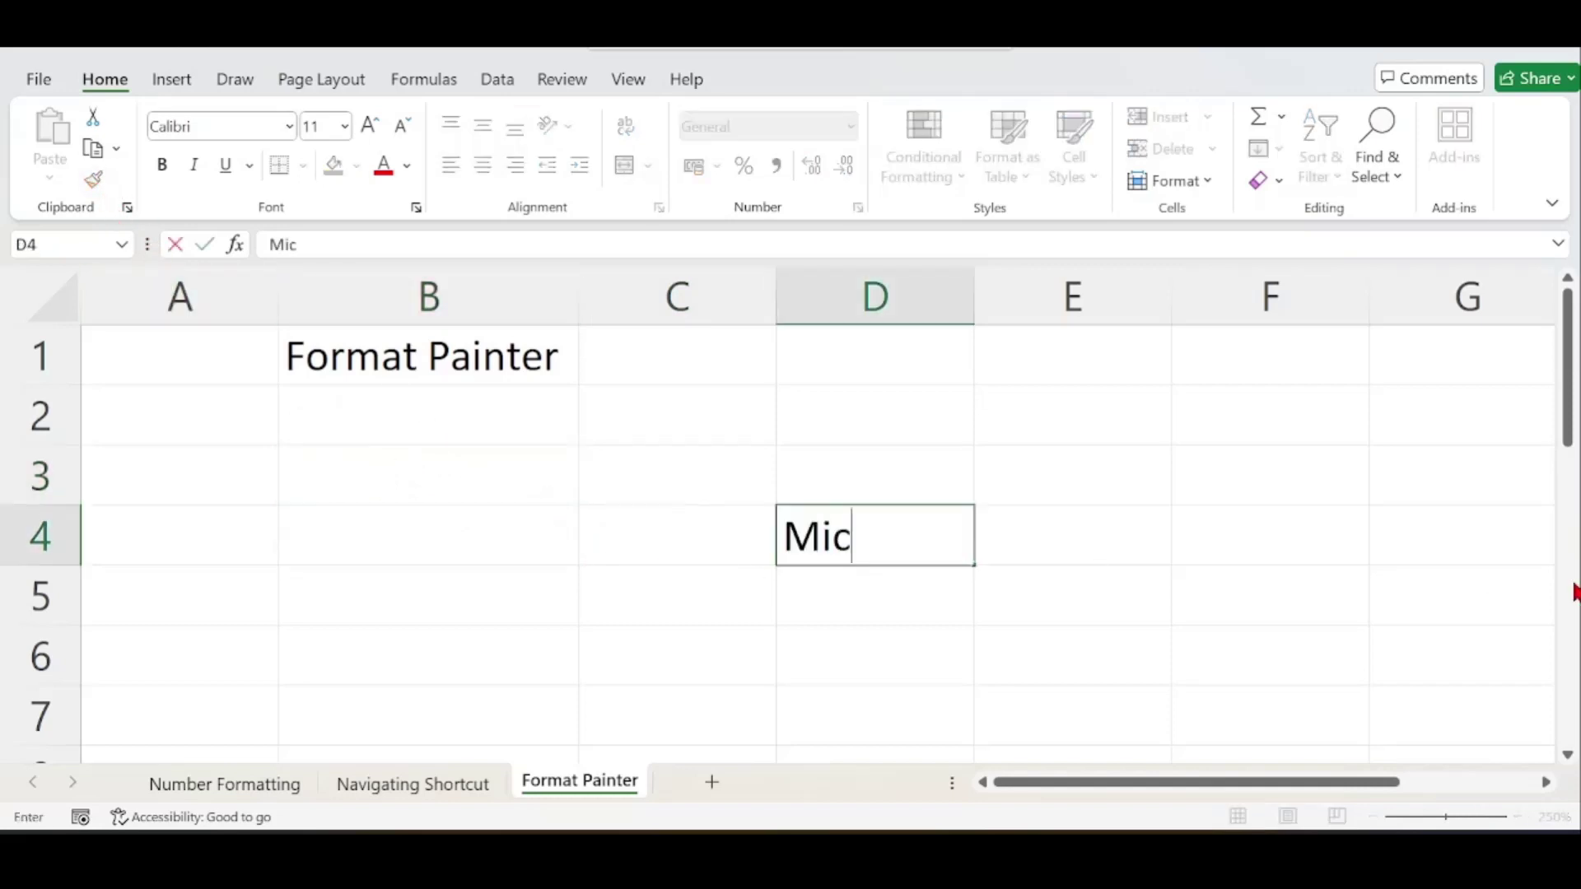
click(1268, 740)
scroll(947, 639, up, 3)
drag(1134, 779, 1203, 782)
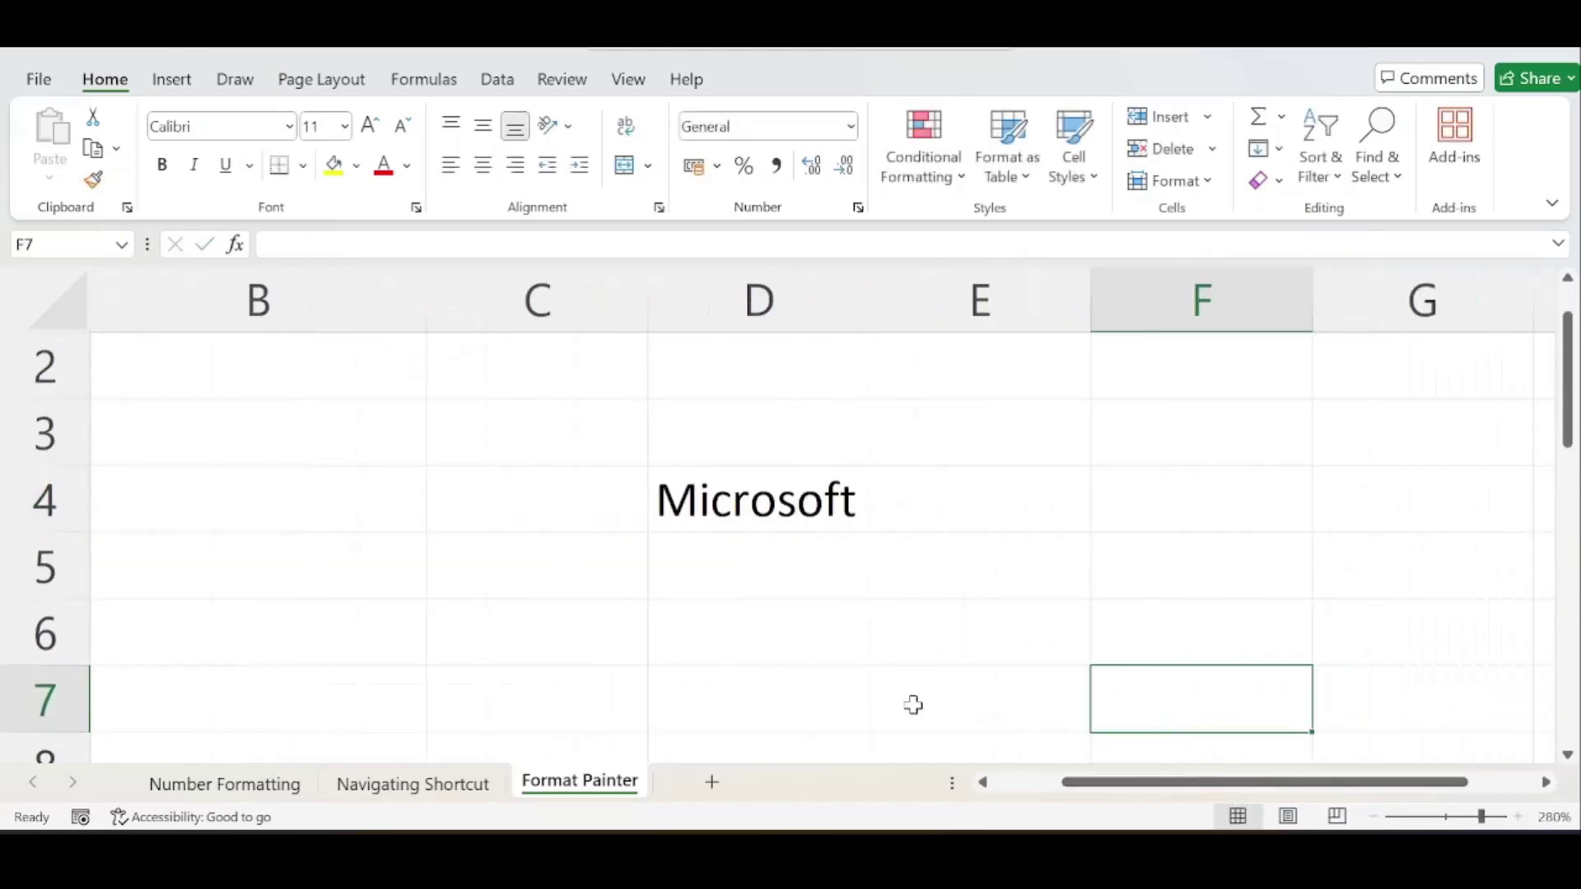
click(807, 527)
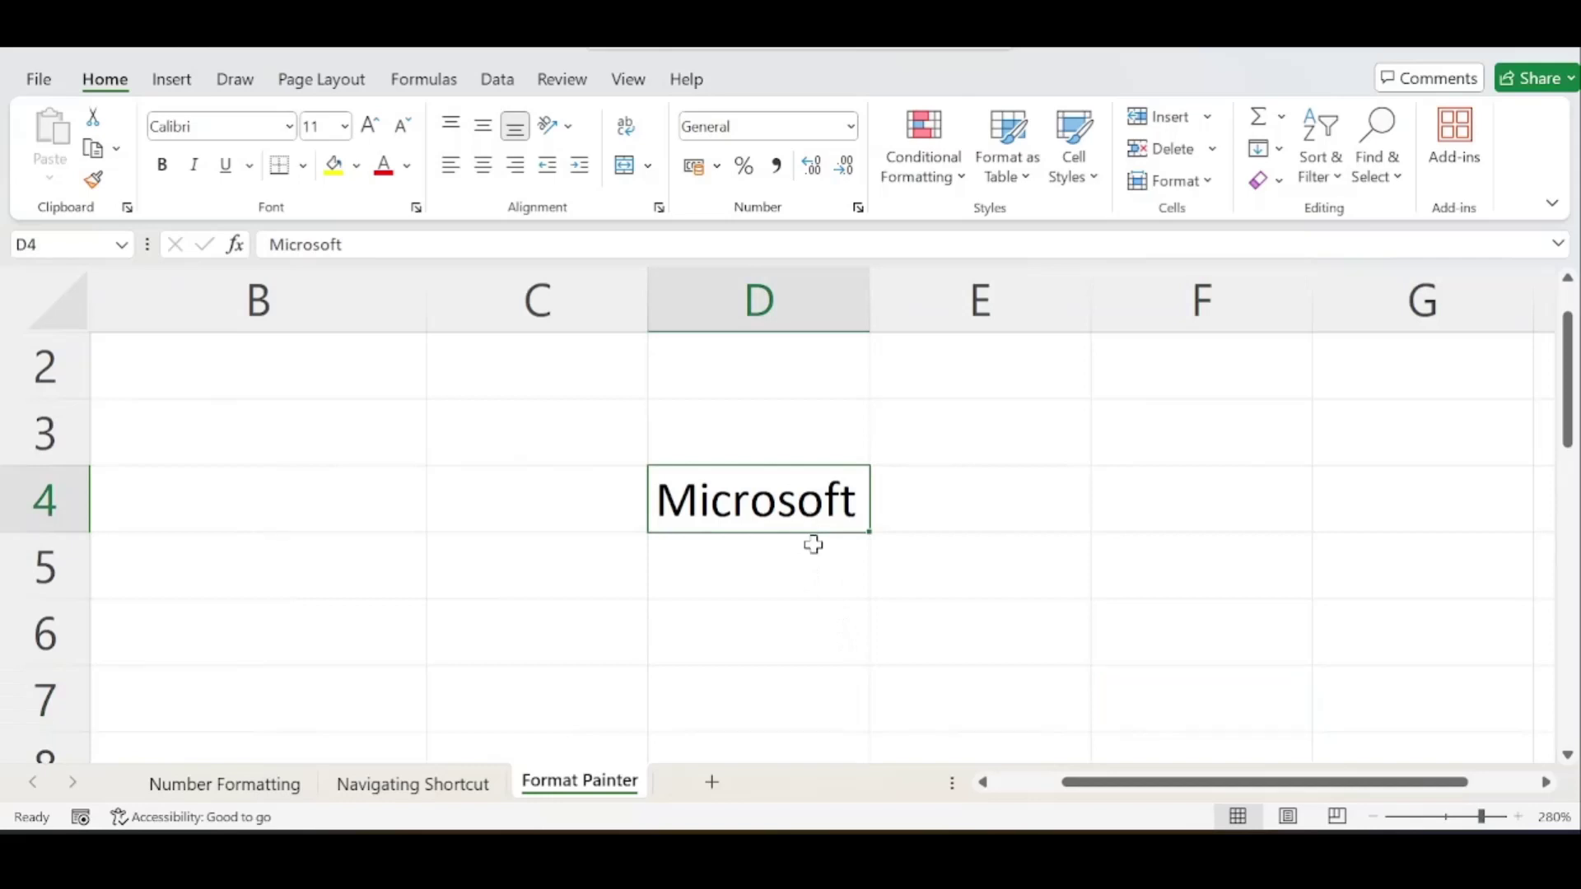
Step: Give D4 a peach fill and red, bold, italic, underlined text
click(356, 166)
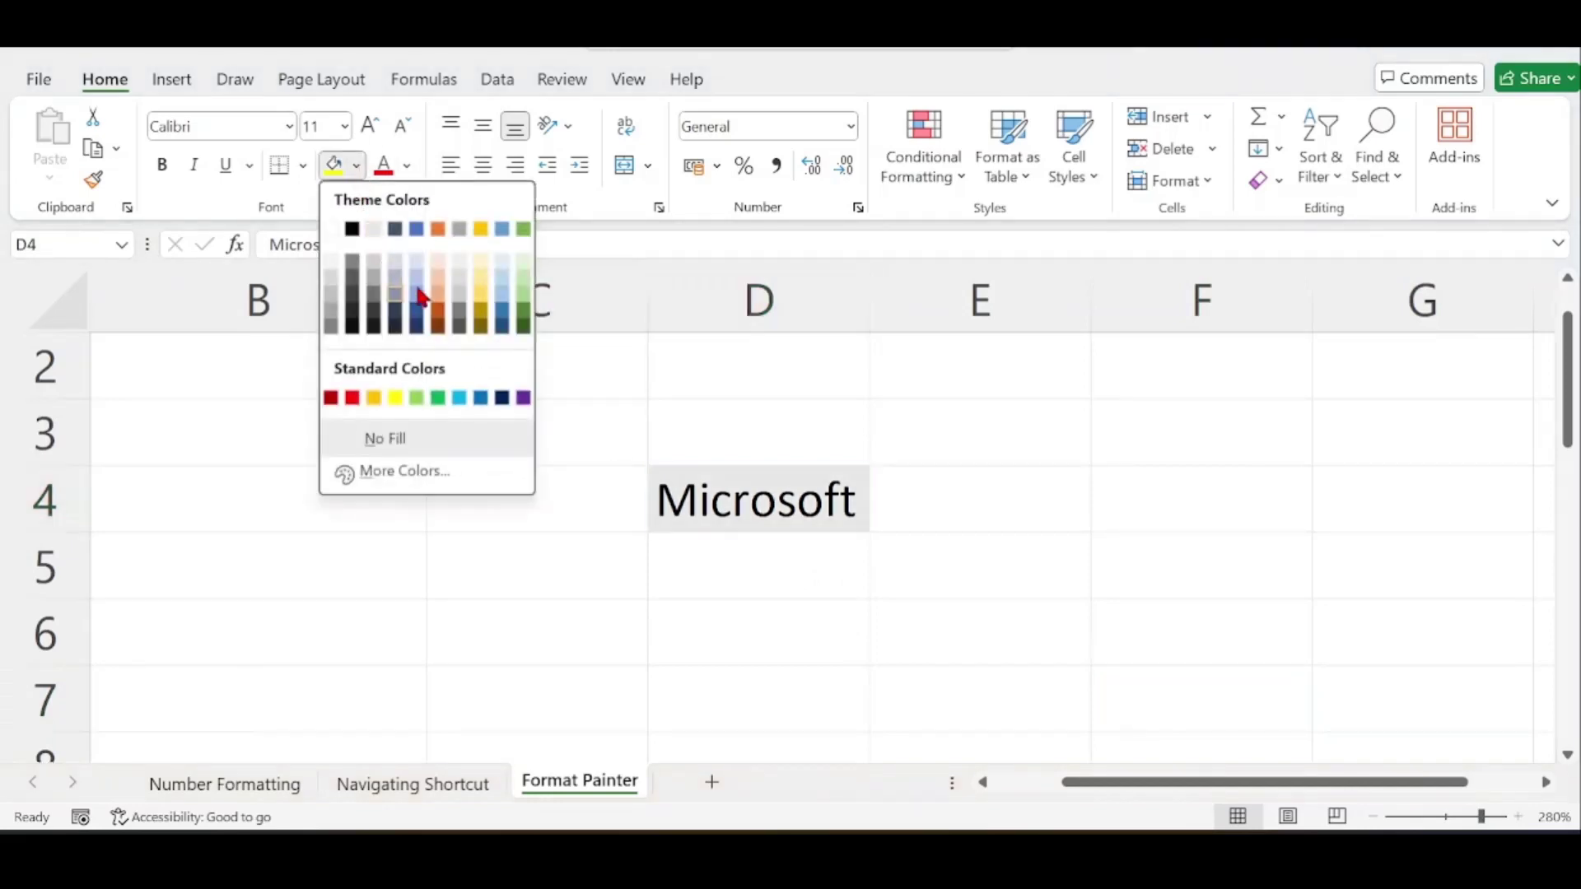
click(438, 264)
click(407, 166)
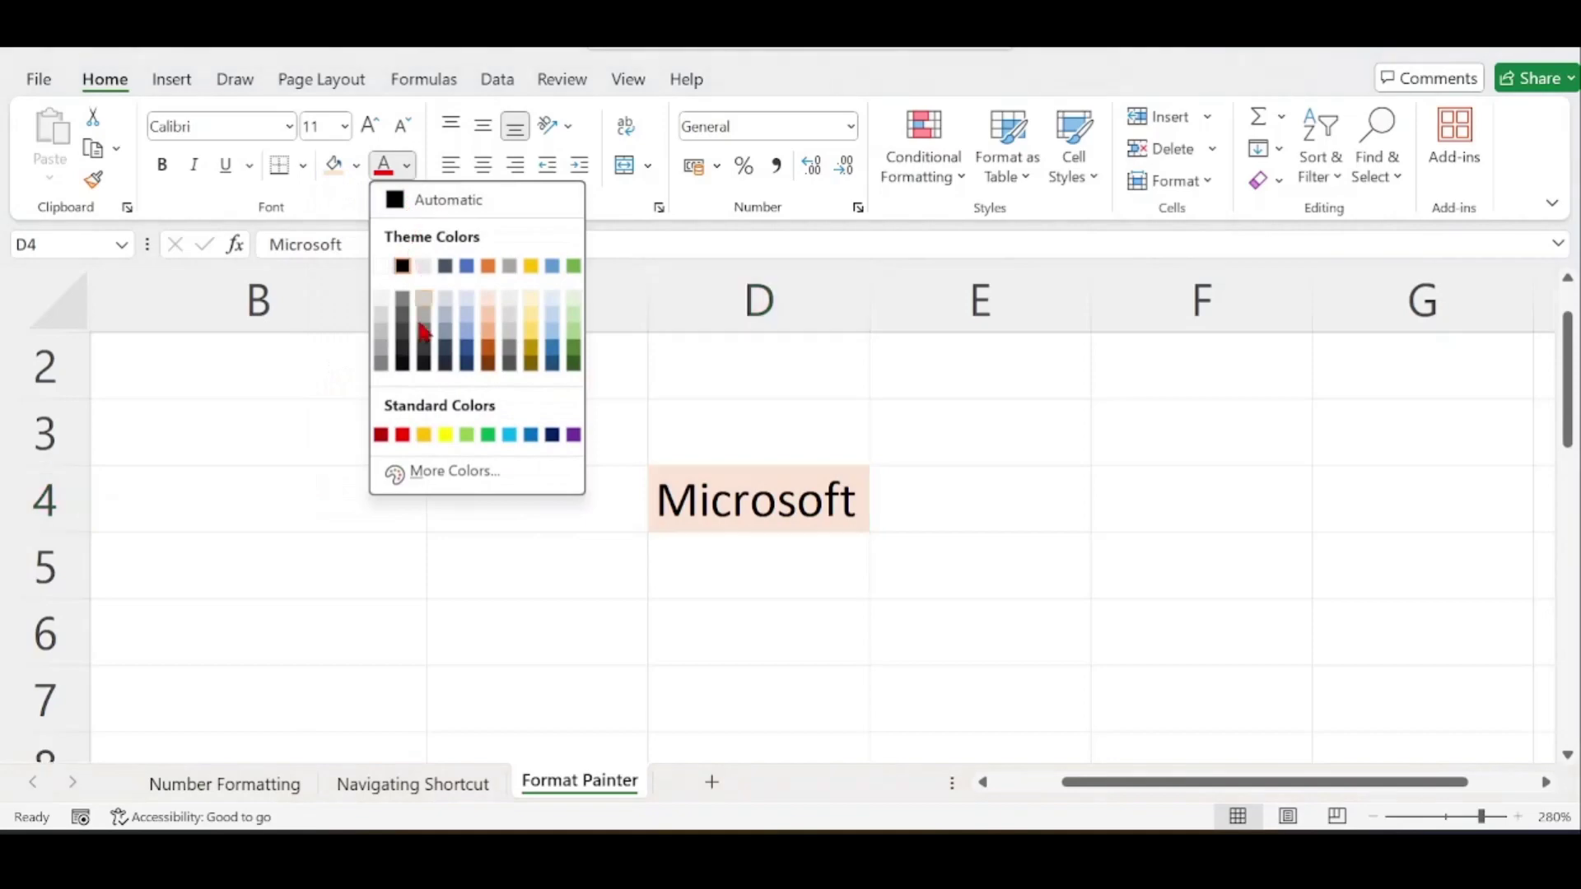
click(403, 435)
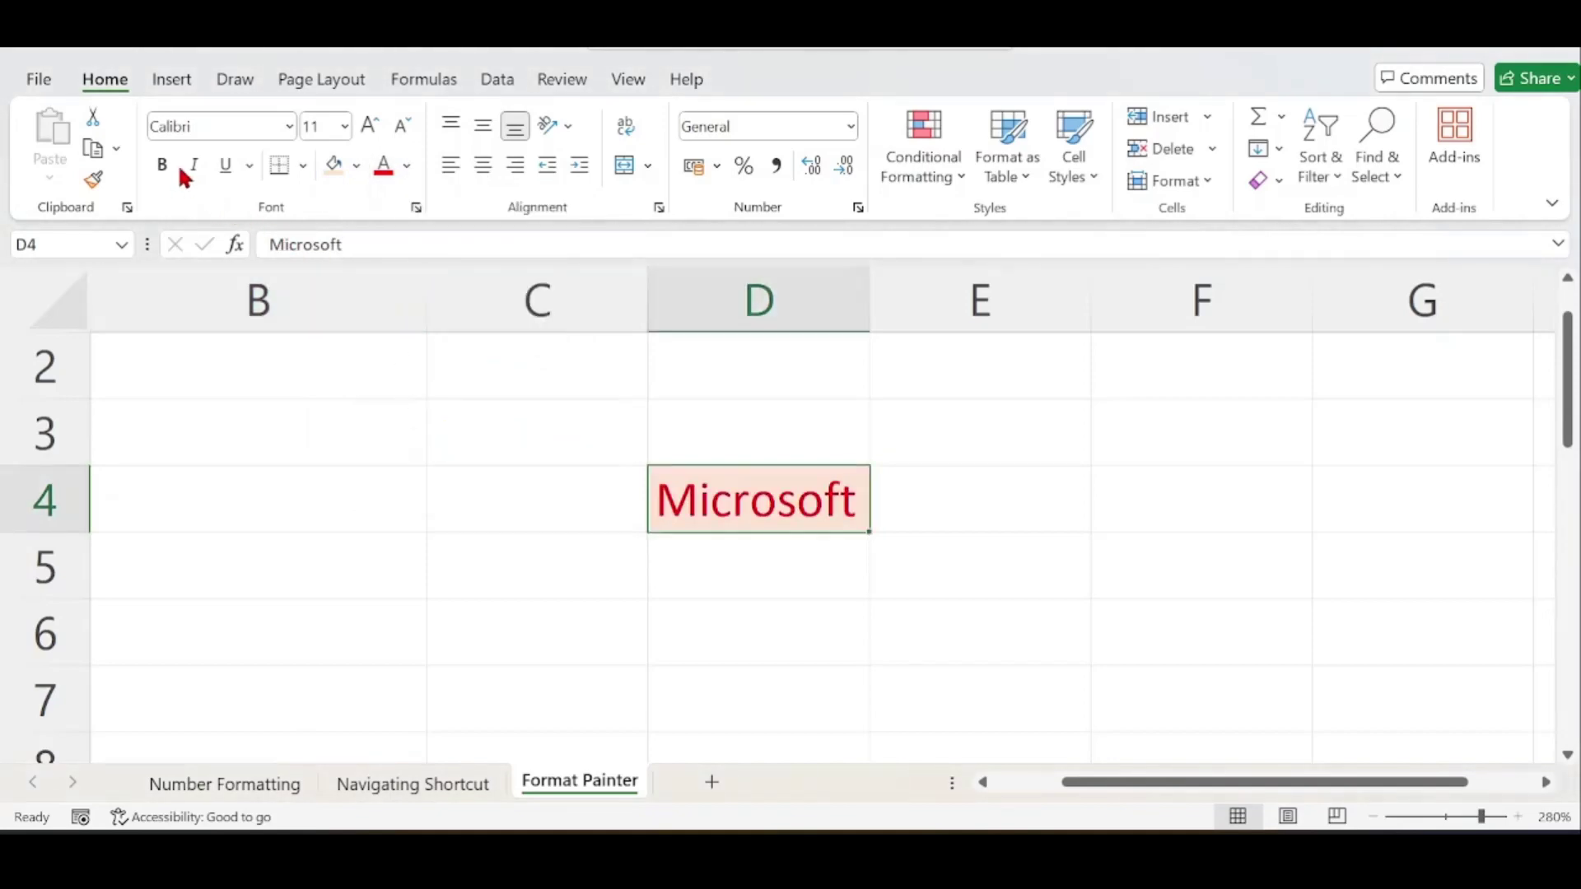
click(164, 166)
click(195, 168)
click(226, 166)
Step: AutoFit column D so the styled 'Microsoft' fits
click(1030, 700)
click(882, 305)
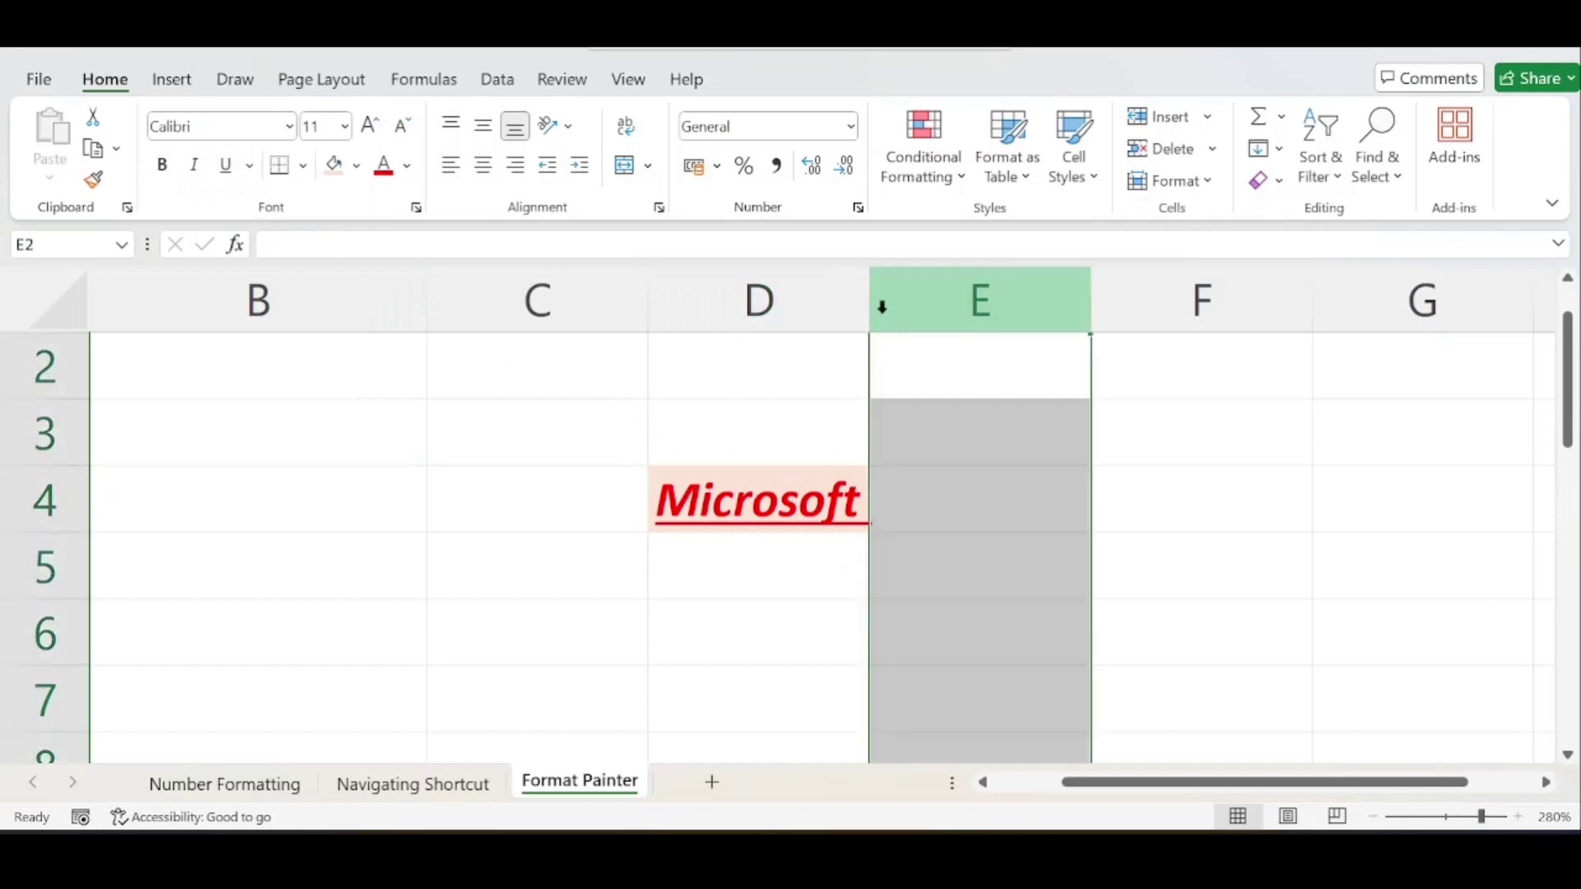
double_click(873, 304)
drag(904, 462, 637, 300)
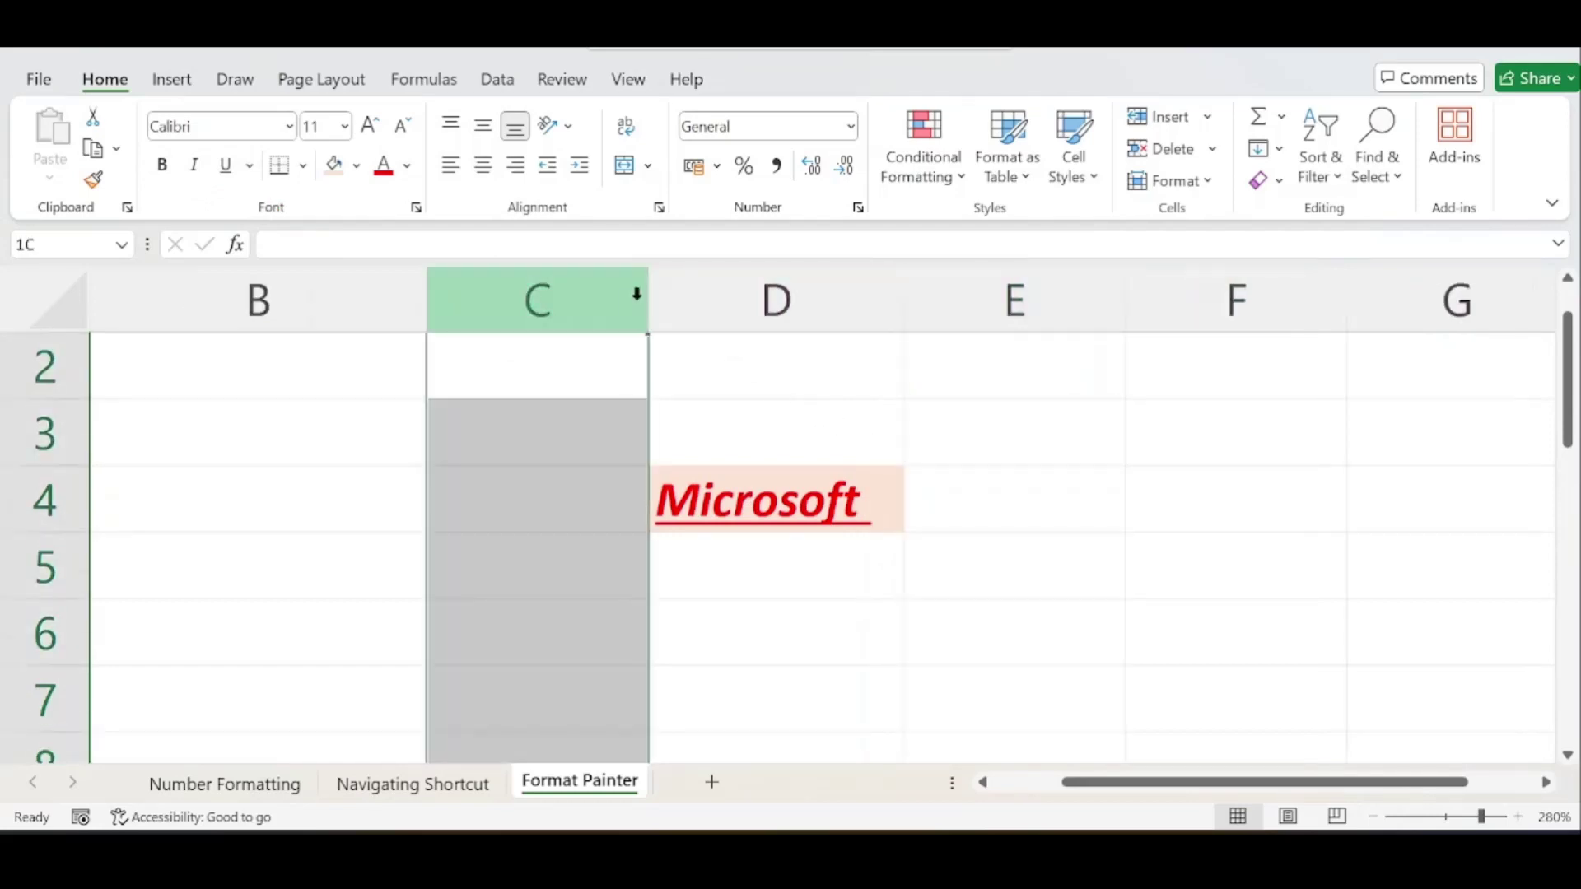
click(646, 307)
click(670, 307)
click(713, 423)
scroll(594, 461, up, 1)
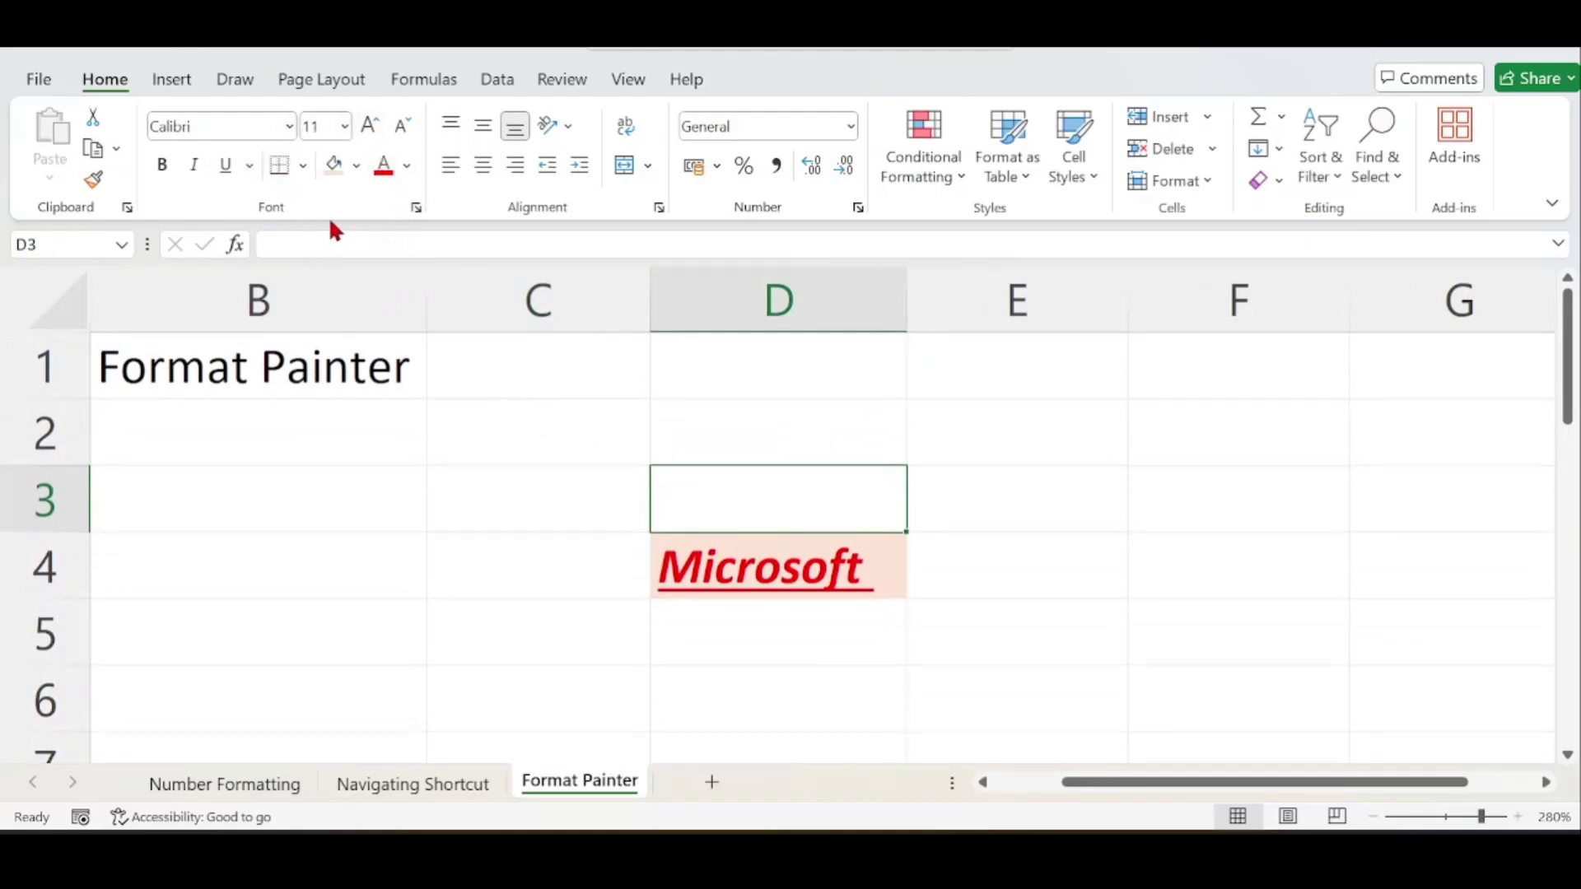
Step: Centre-align the 'Microsoft' text horizontally in D4
click(797, 577)
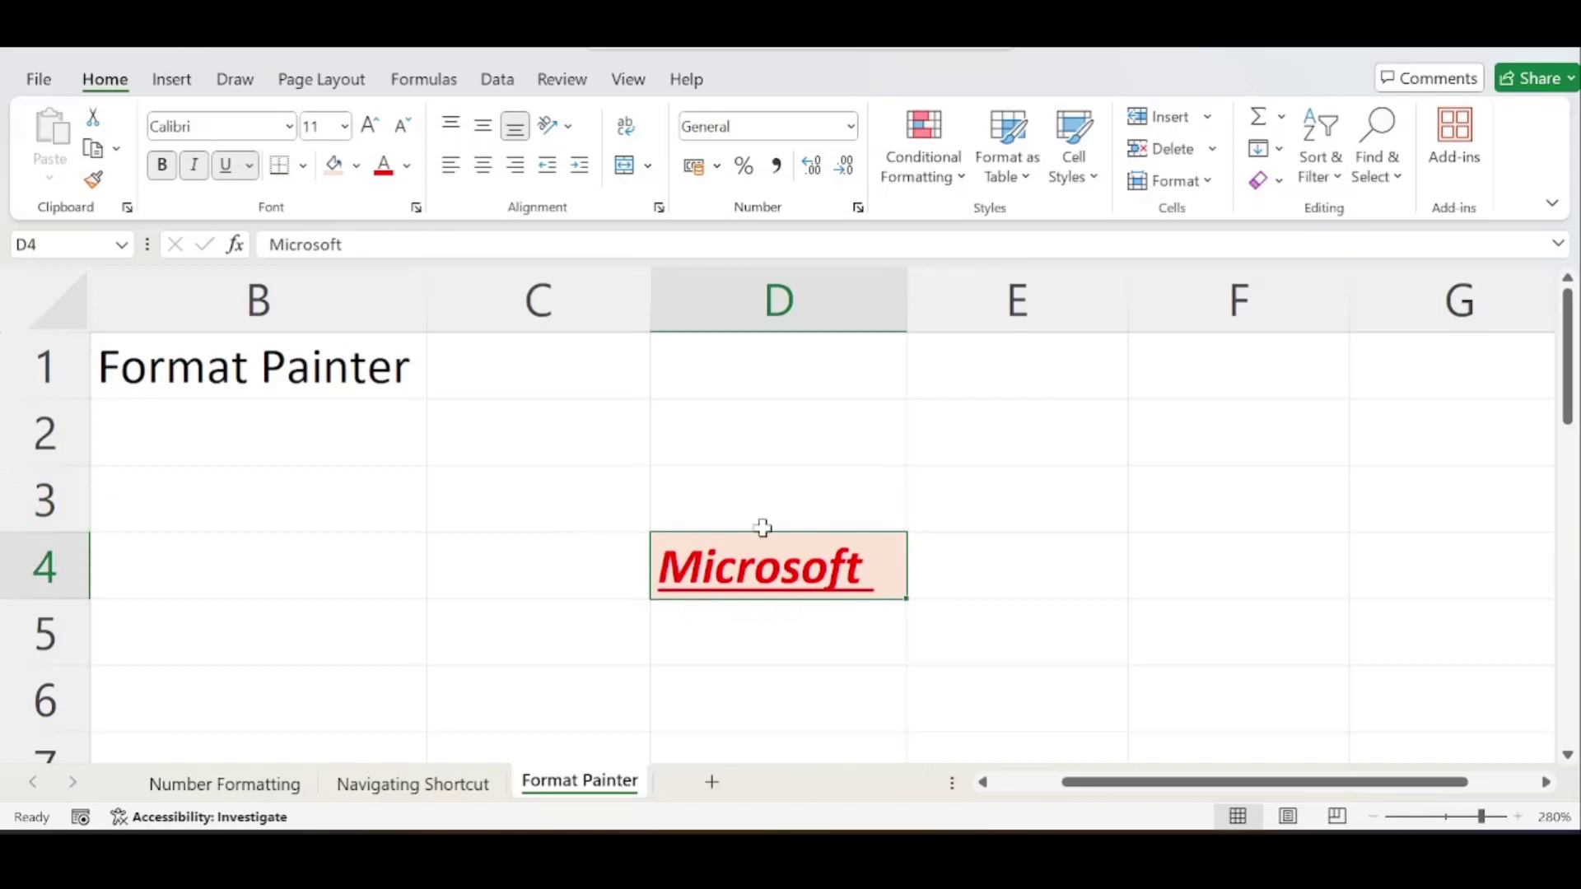
click(483, 165)
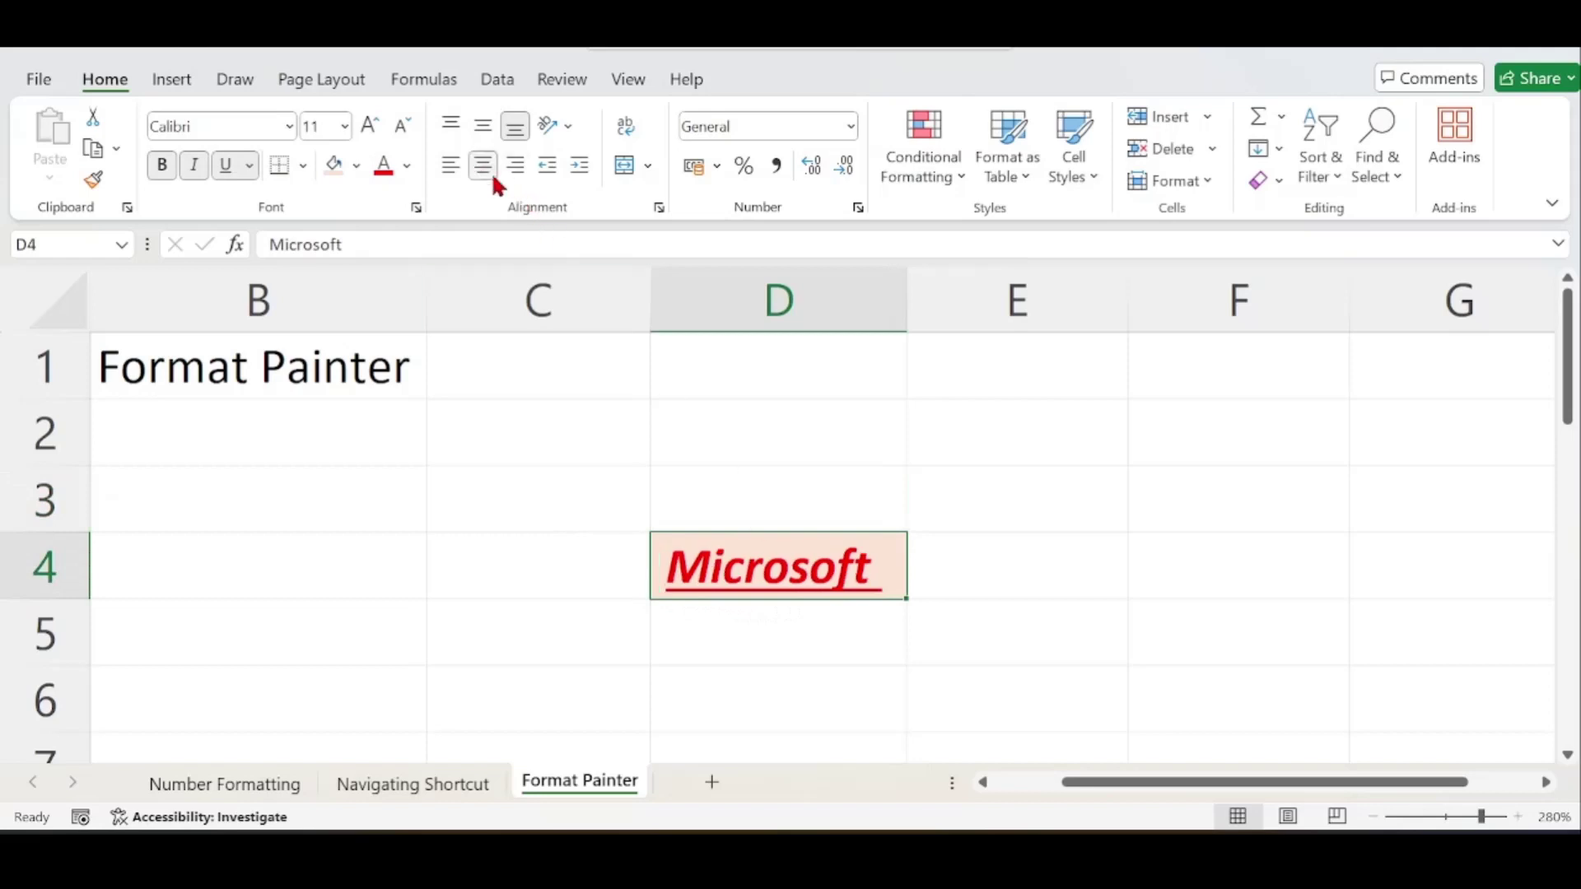
click(766, 476)
click(976, 585)
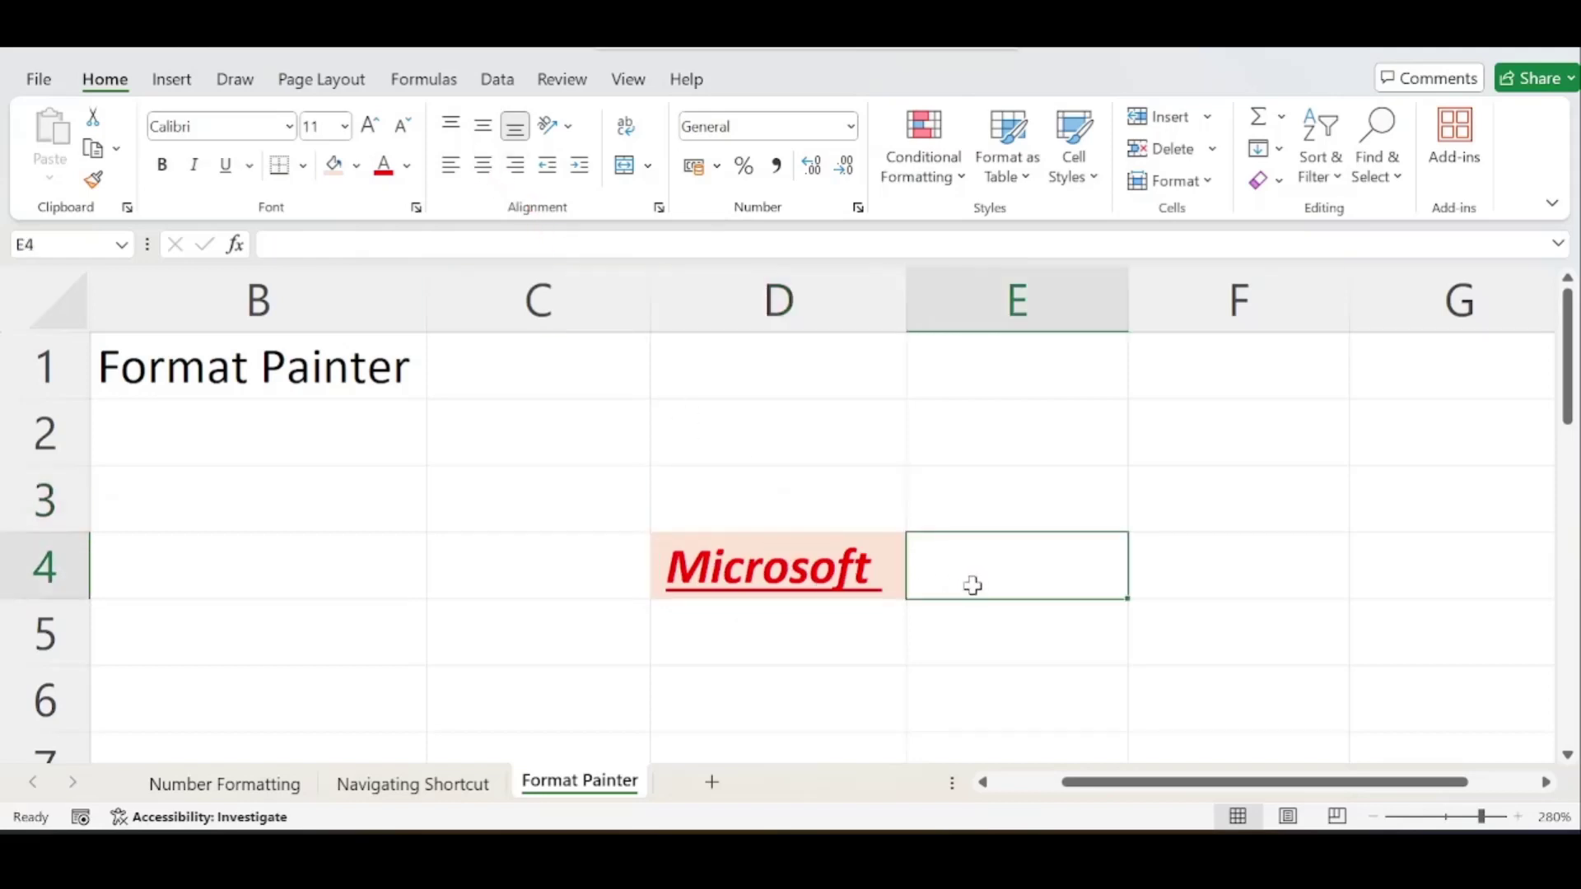
scroll(946, 574, left, 3)
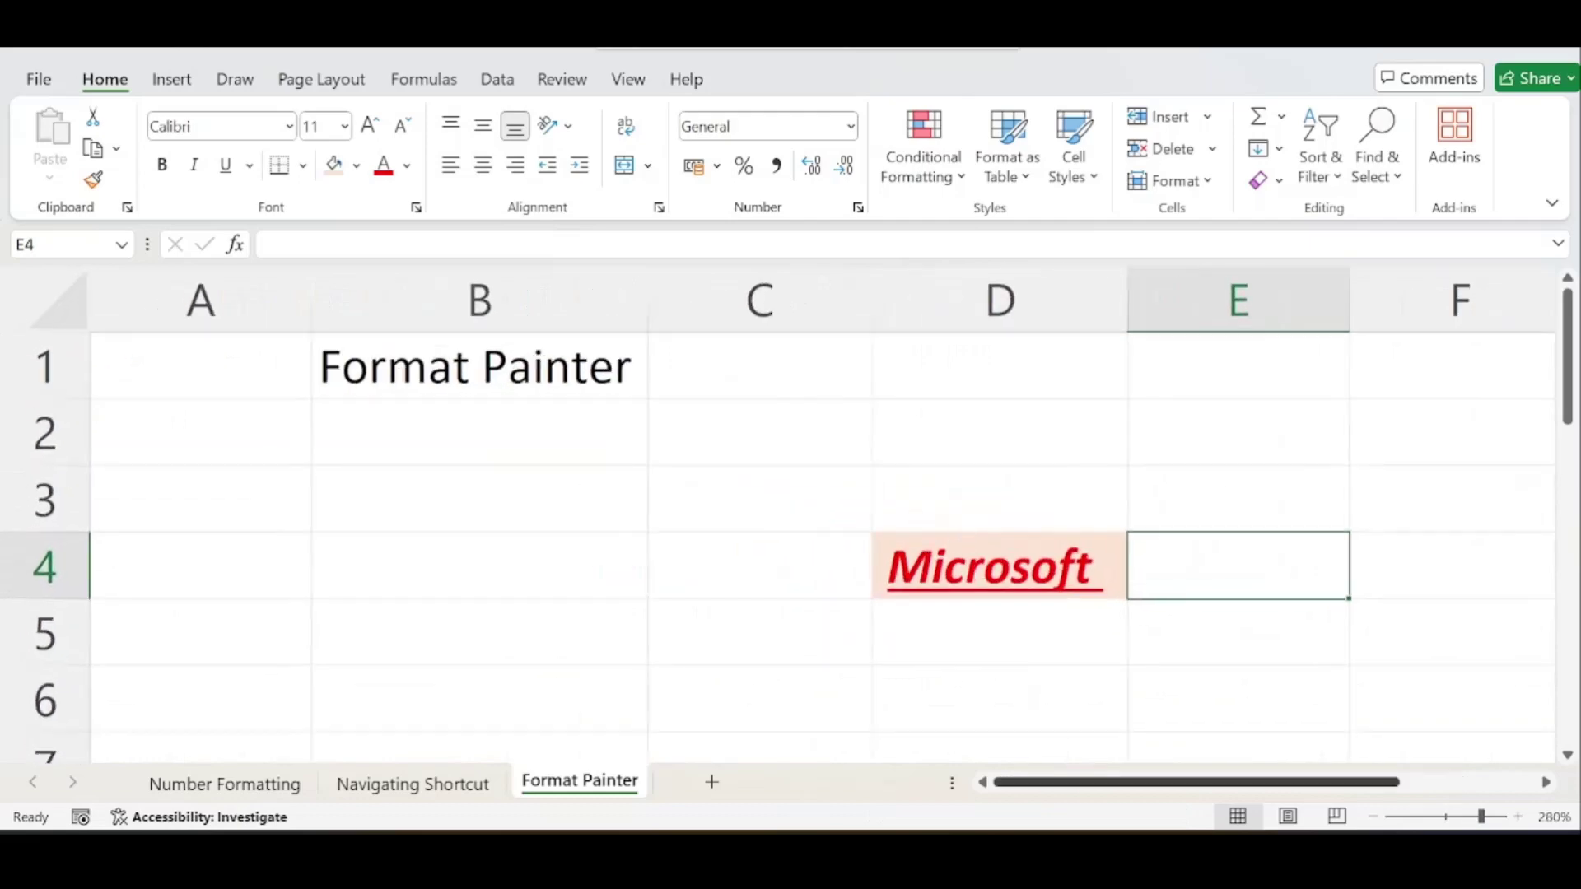
drag(1150, 782, 1318, 774)
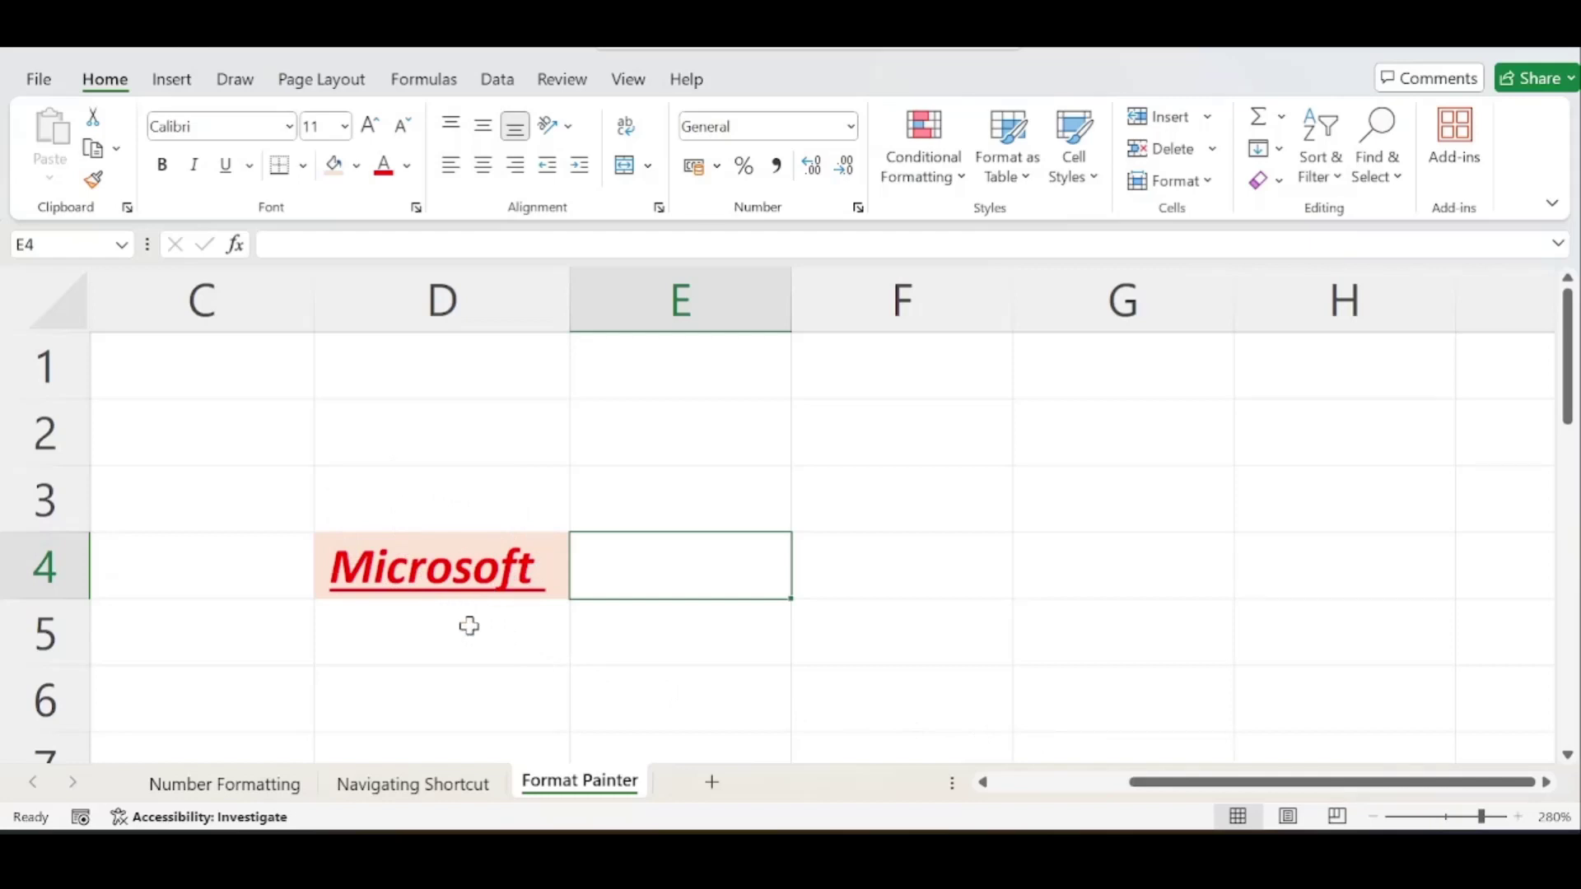
scroll(467, 582, down, 3)
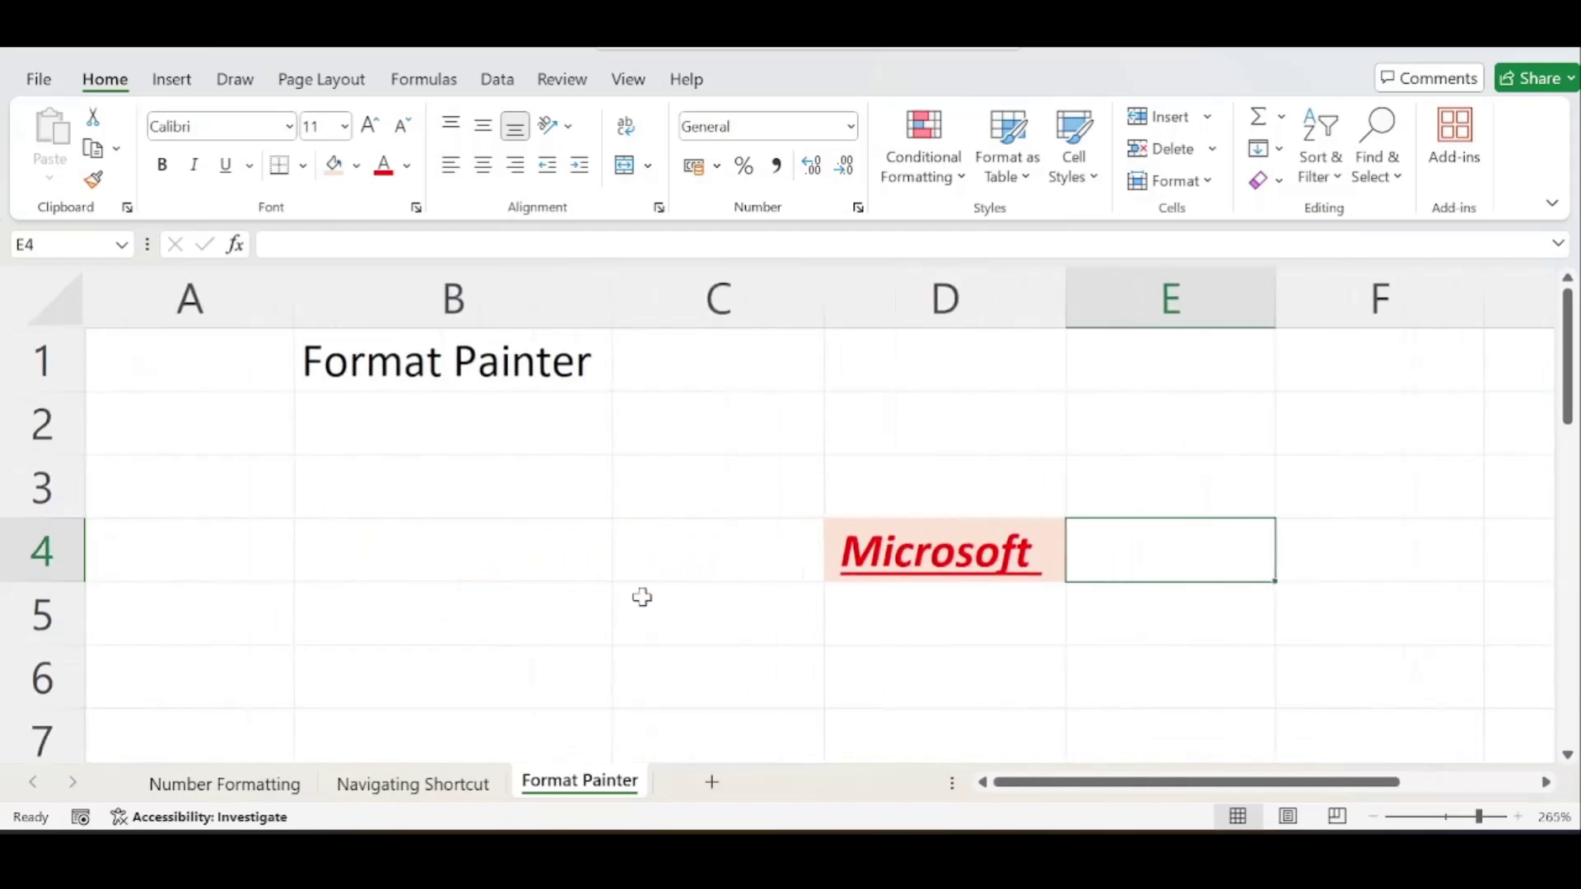
scroll(820, 608, down, 2)
Step: Type 'Excel' in F4 and 'Word' in G6
click(1057, 494)
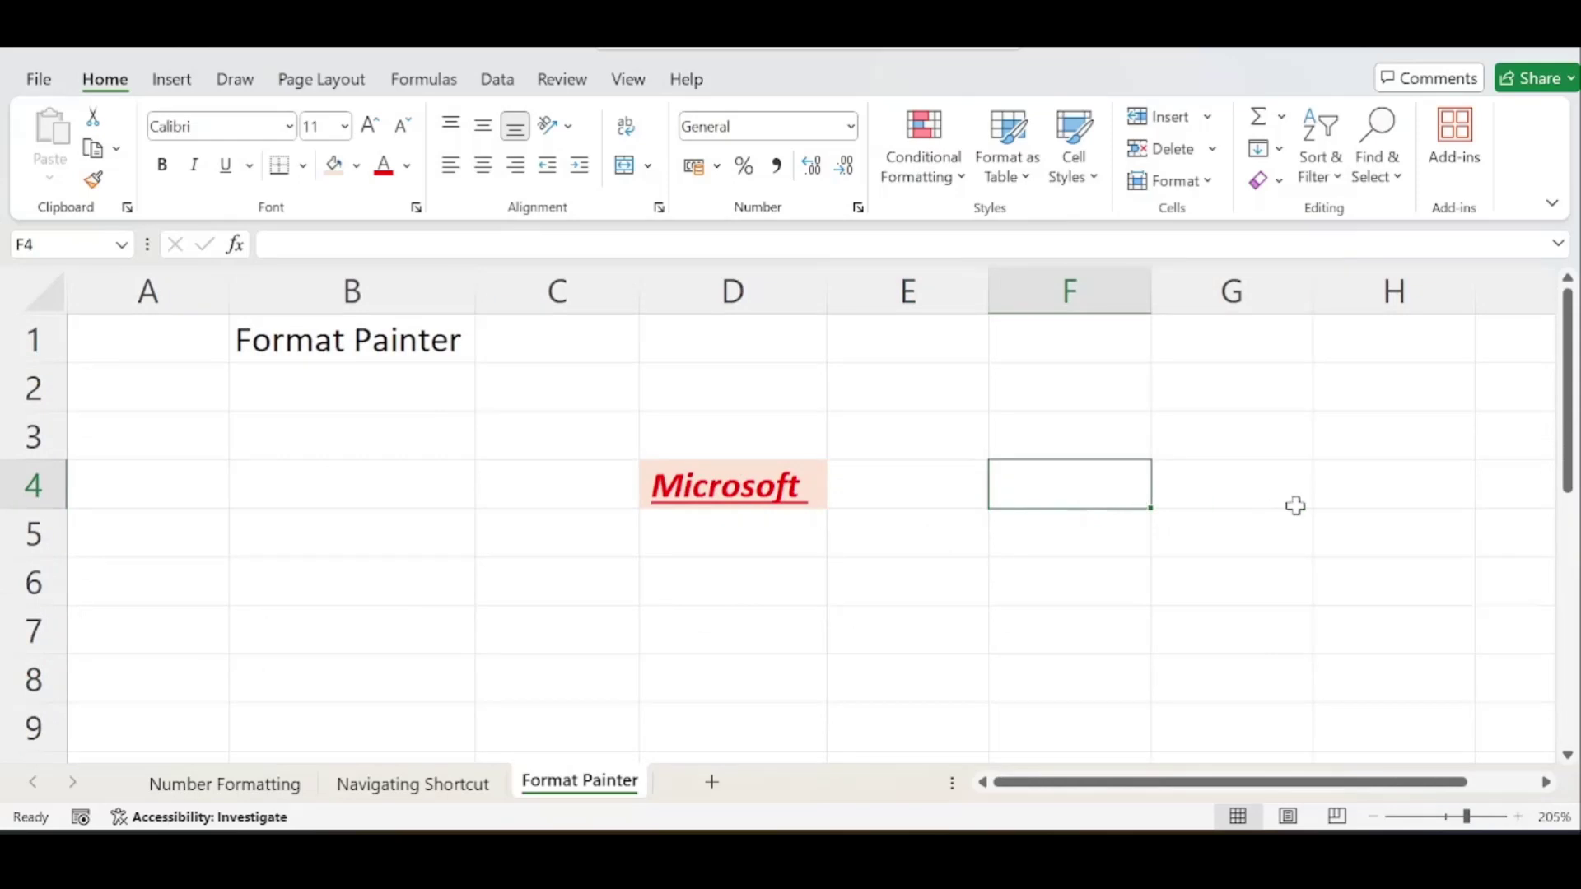
text(Excel)
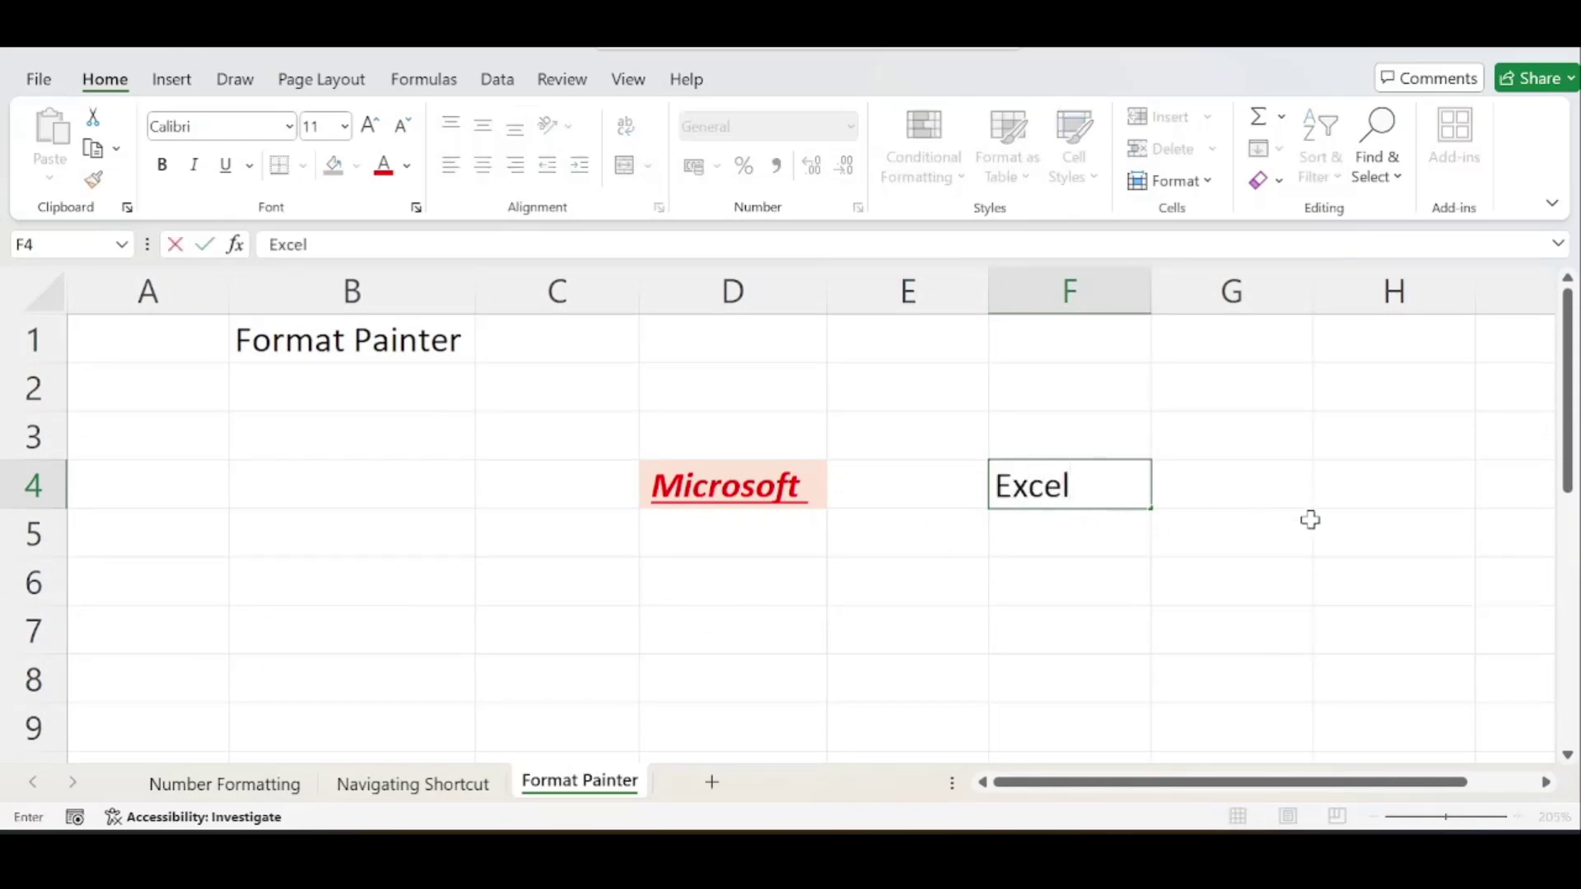
click(1285, 572)
text(Word)
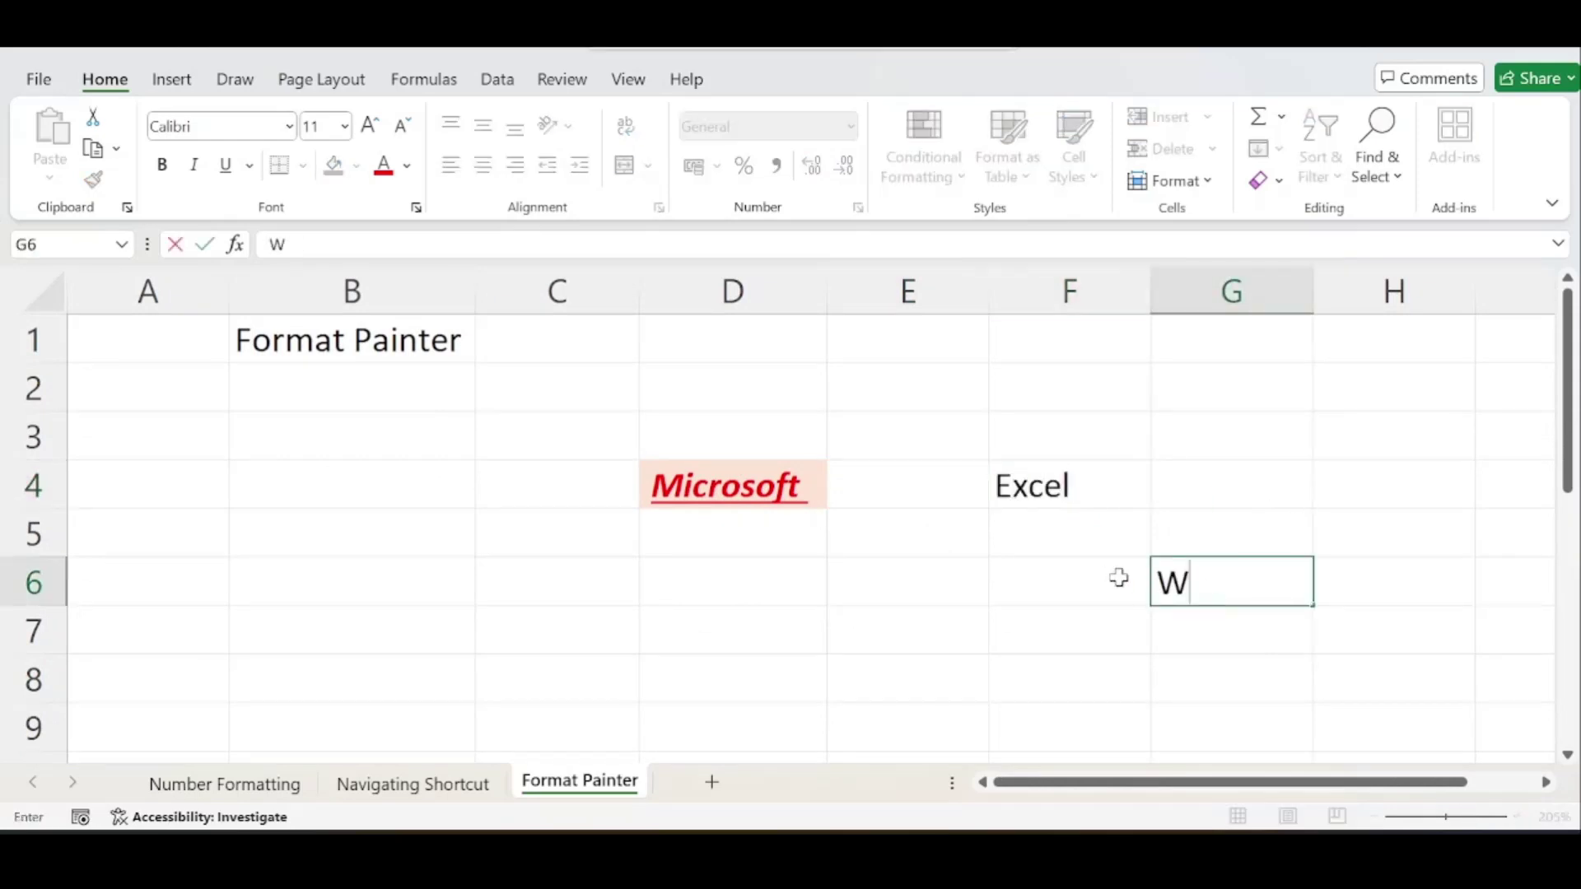
click(1287, 385)
Step: Enter 'Power BI' in G2 and reselect the Microsoft cell D4
text(Power B)
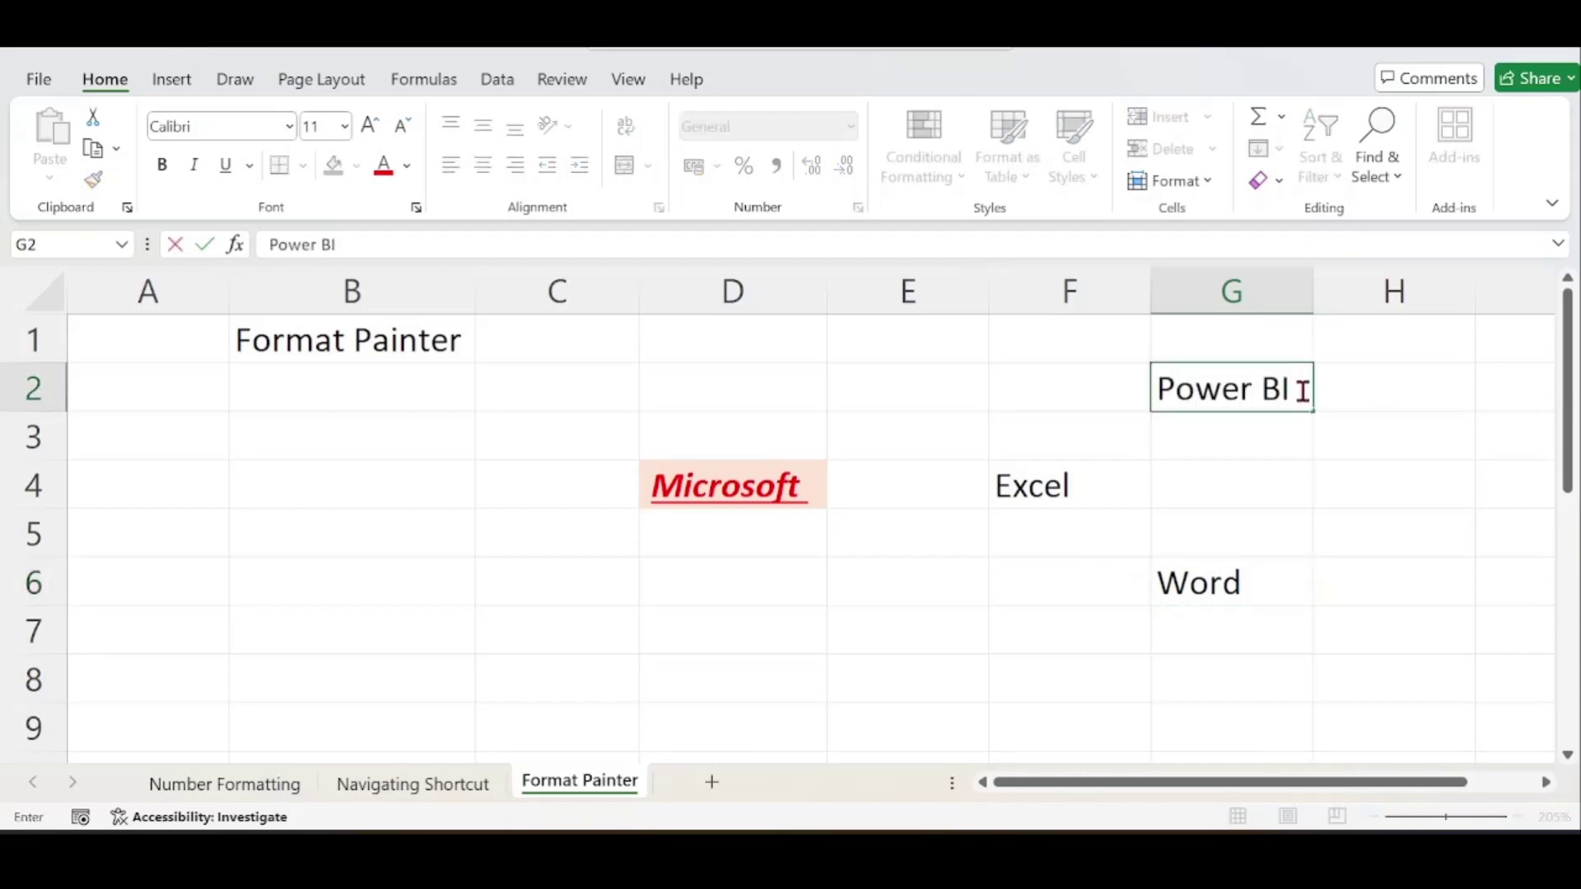
text(I)
key(Return)
scroll(1232, 494, down, 1)
scroll(1178, 491, up, 1)
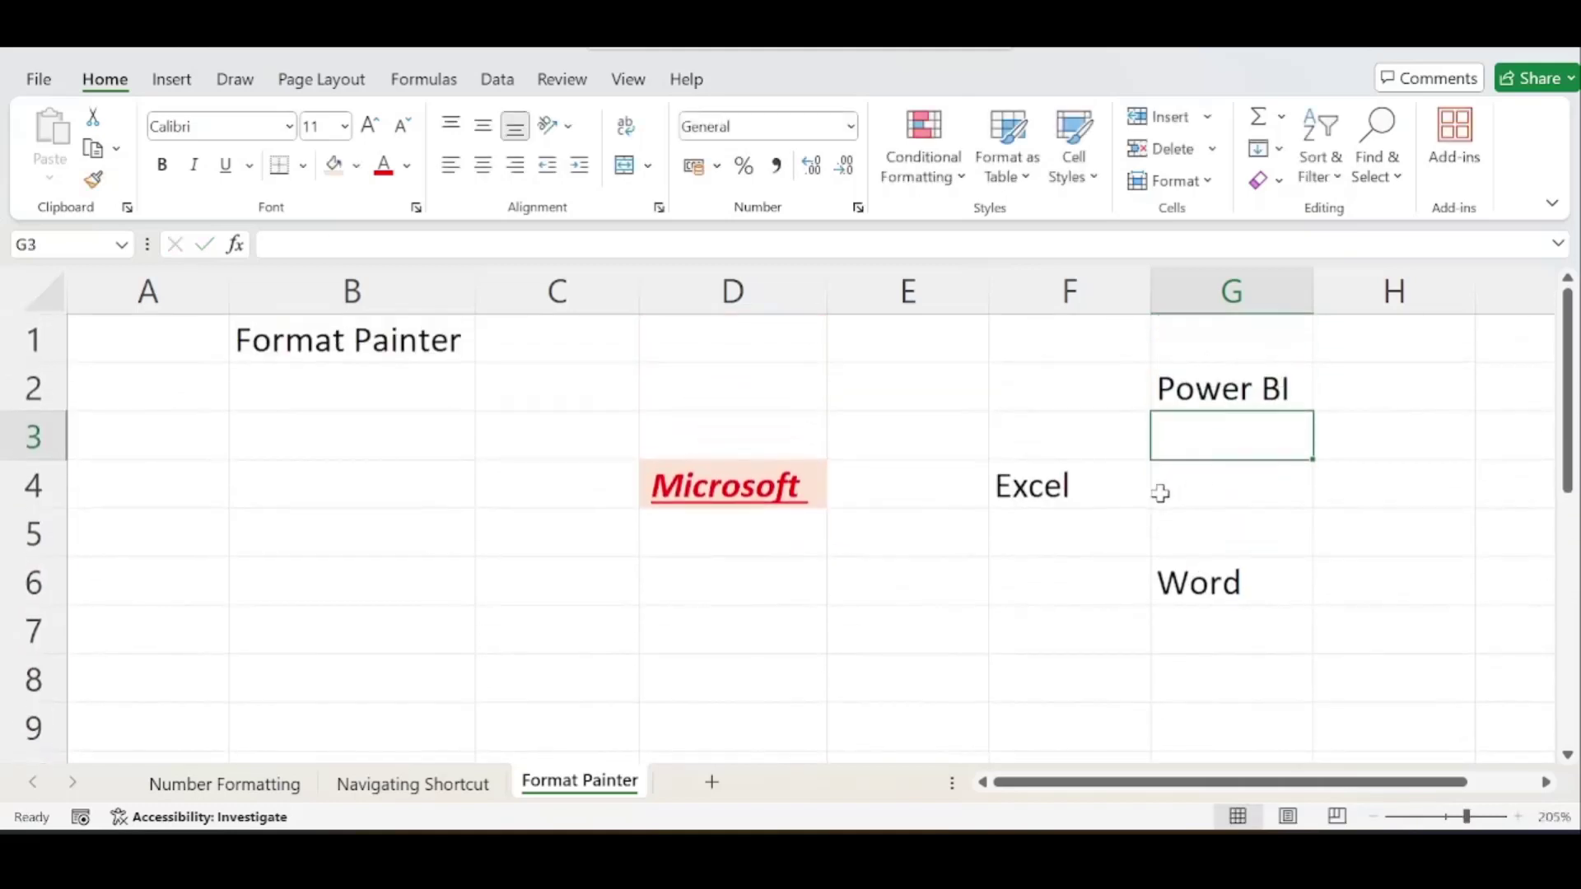
click(668, 479)
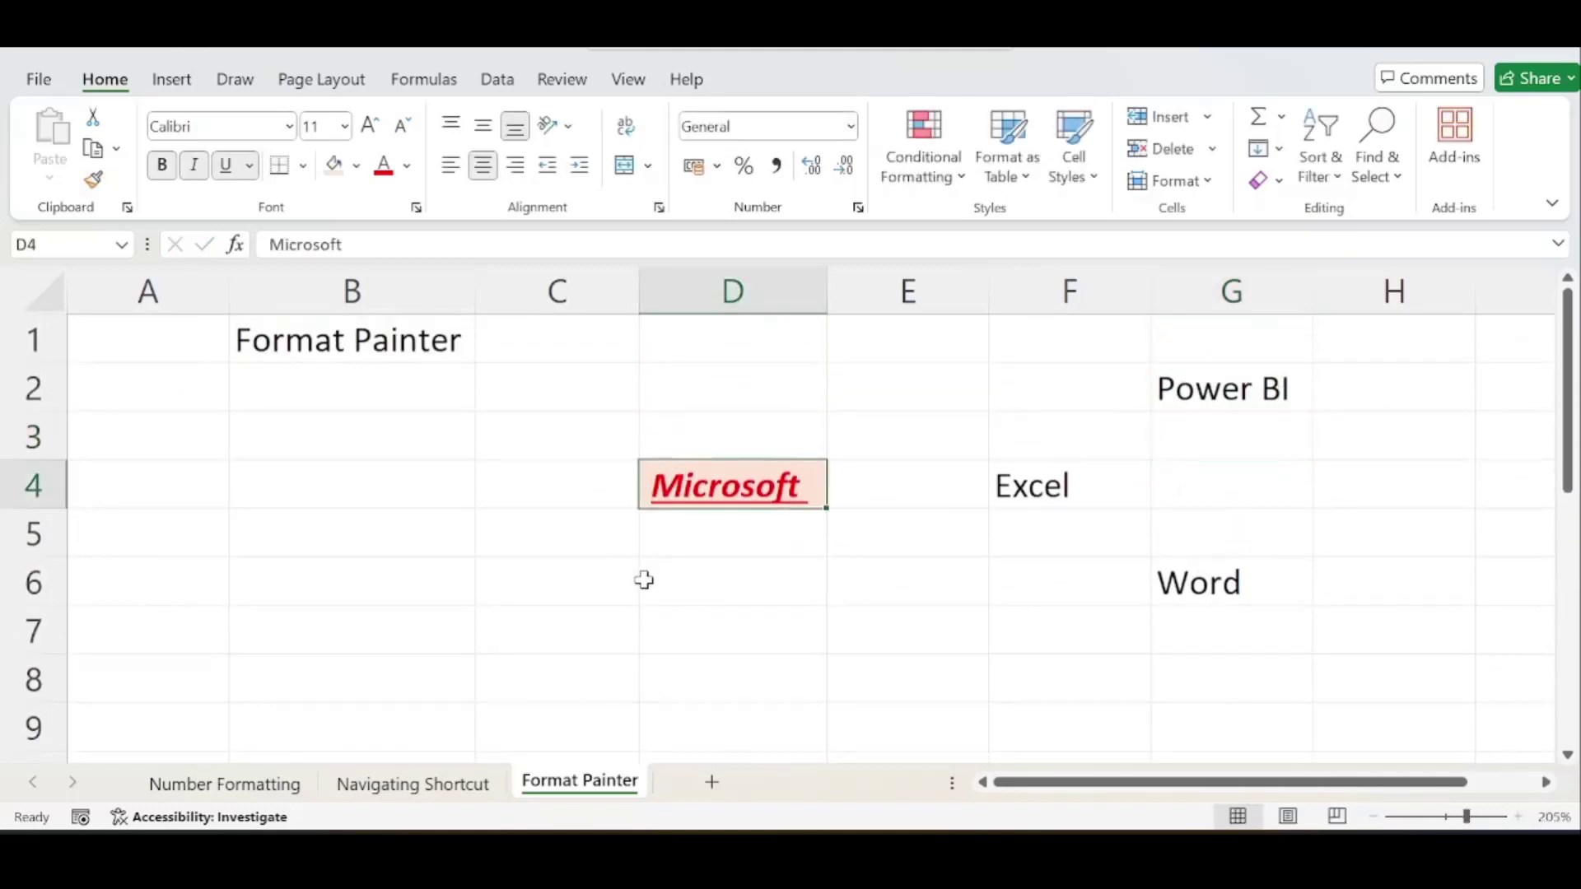
click(1036, 493)
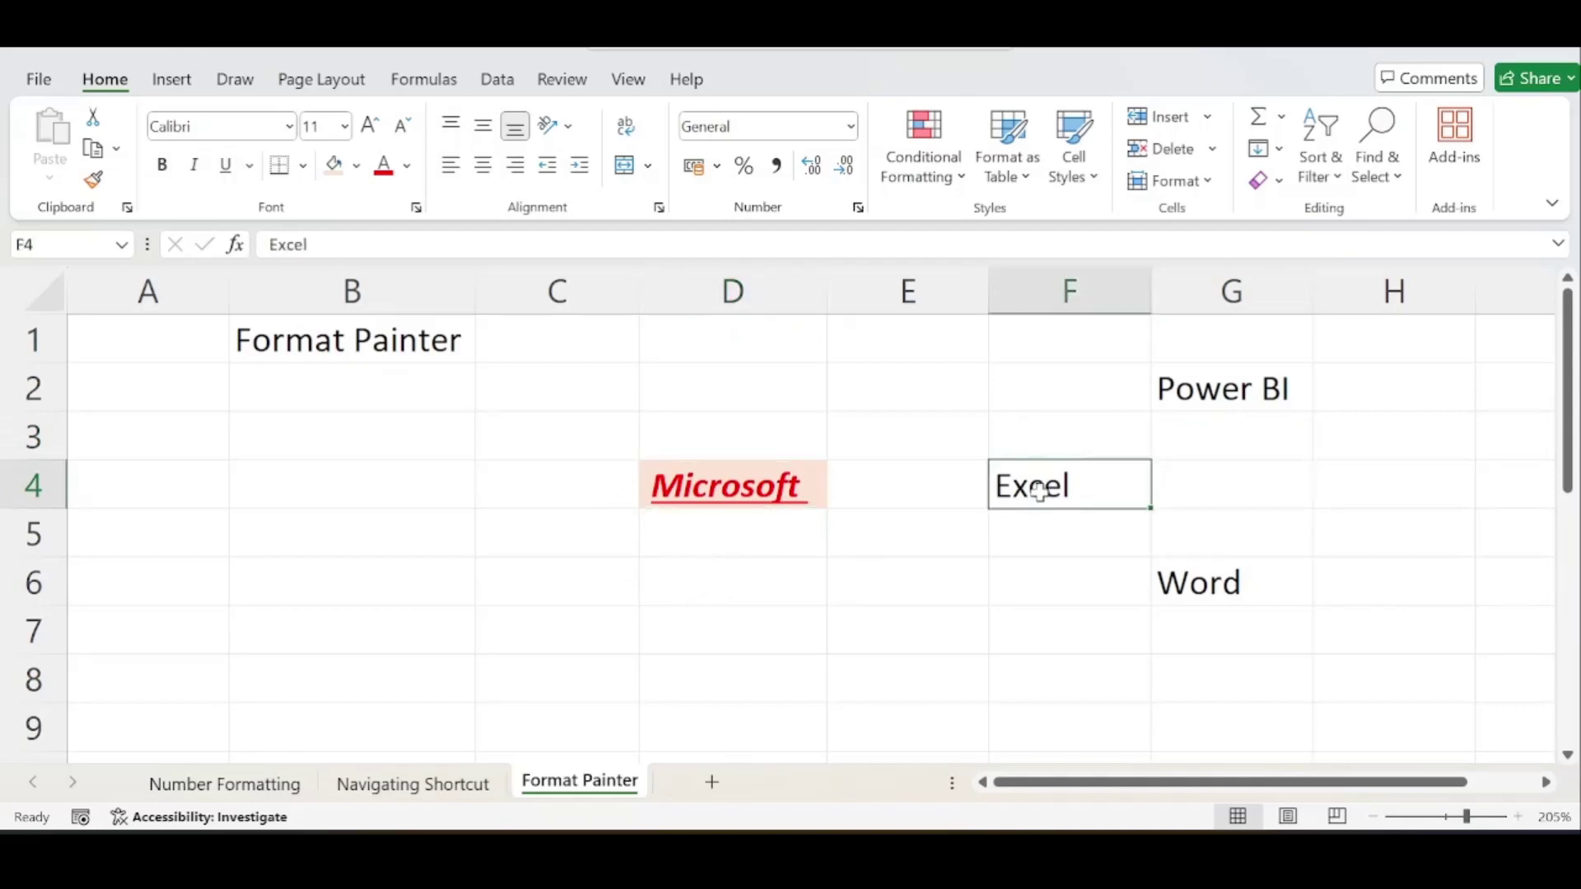
click(1218, 390)
click(1075, 478)
click(1207, 564)
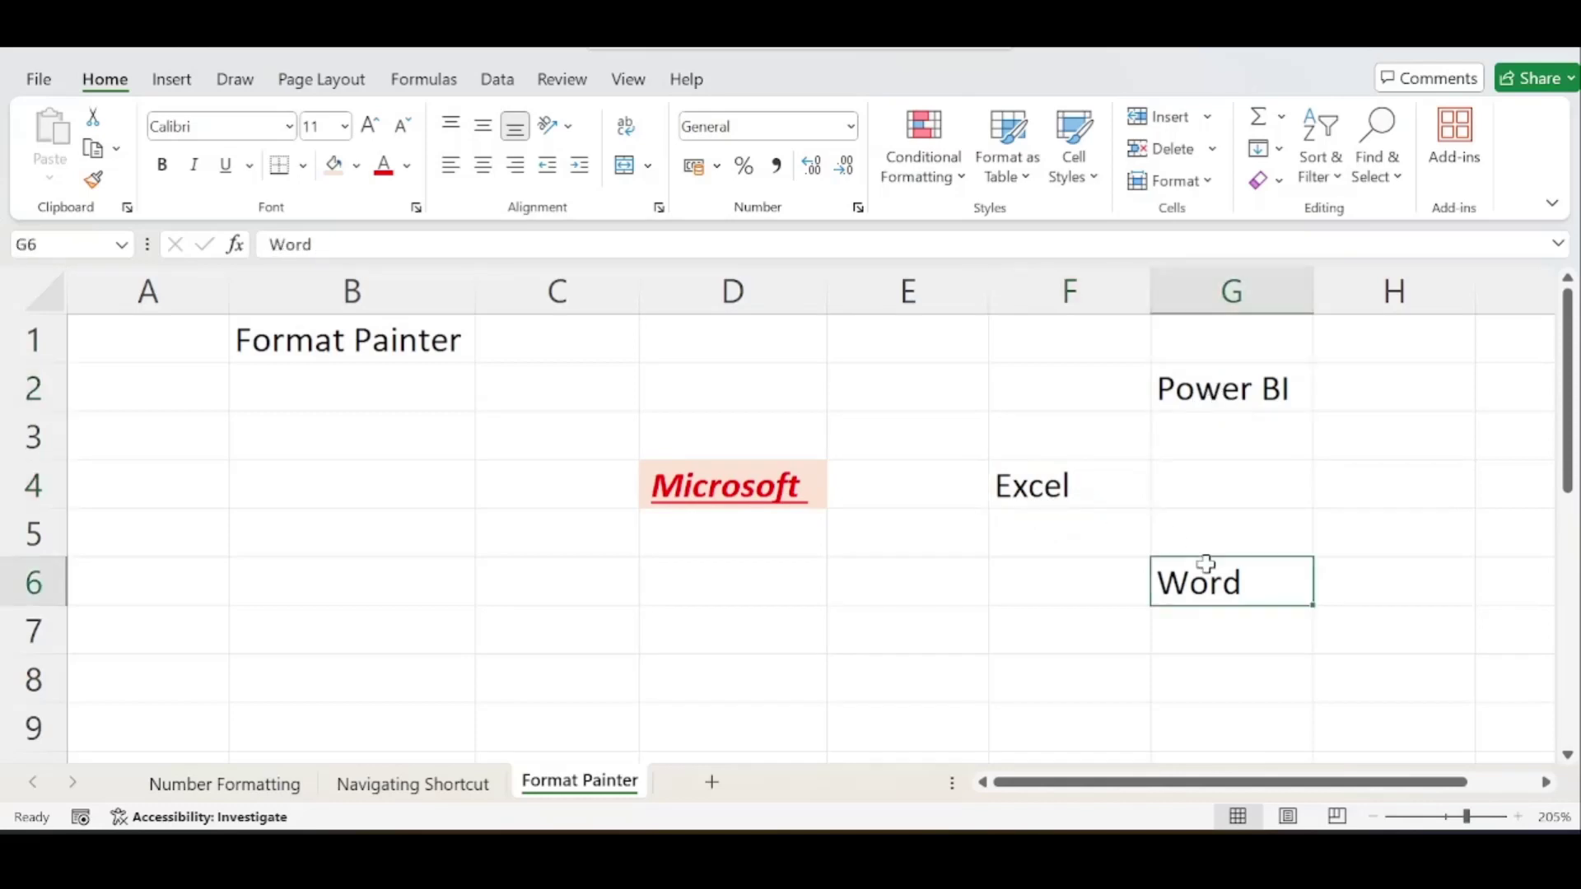
click(1132, 496)
click(344, 168)
click(383, 165)
click(163, 167)
click(192, 166)
click(226, 164)
key(ctrl+z)
key(ctrl+z)
key(ctrl+z)
key(ctrl+z)
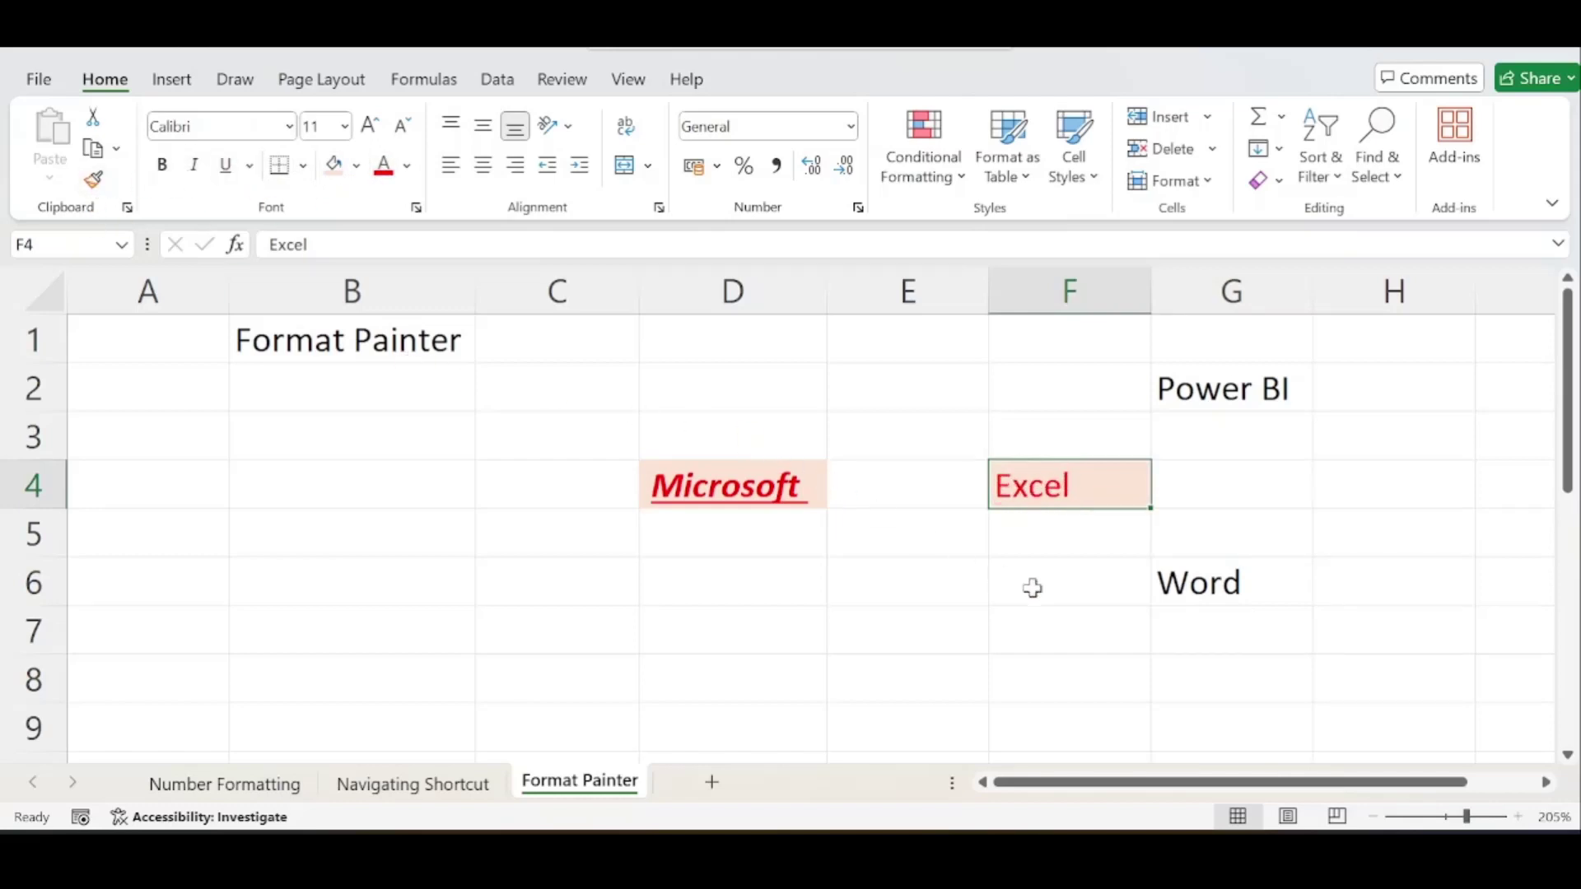
click(1068, 596)
key(ctrl+z)
click(1197, 398)
click(1066, 477)
click(1207, 555)
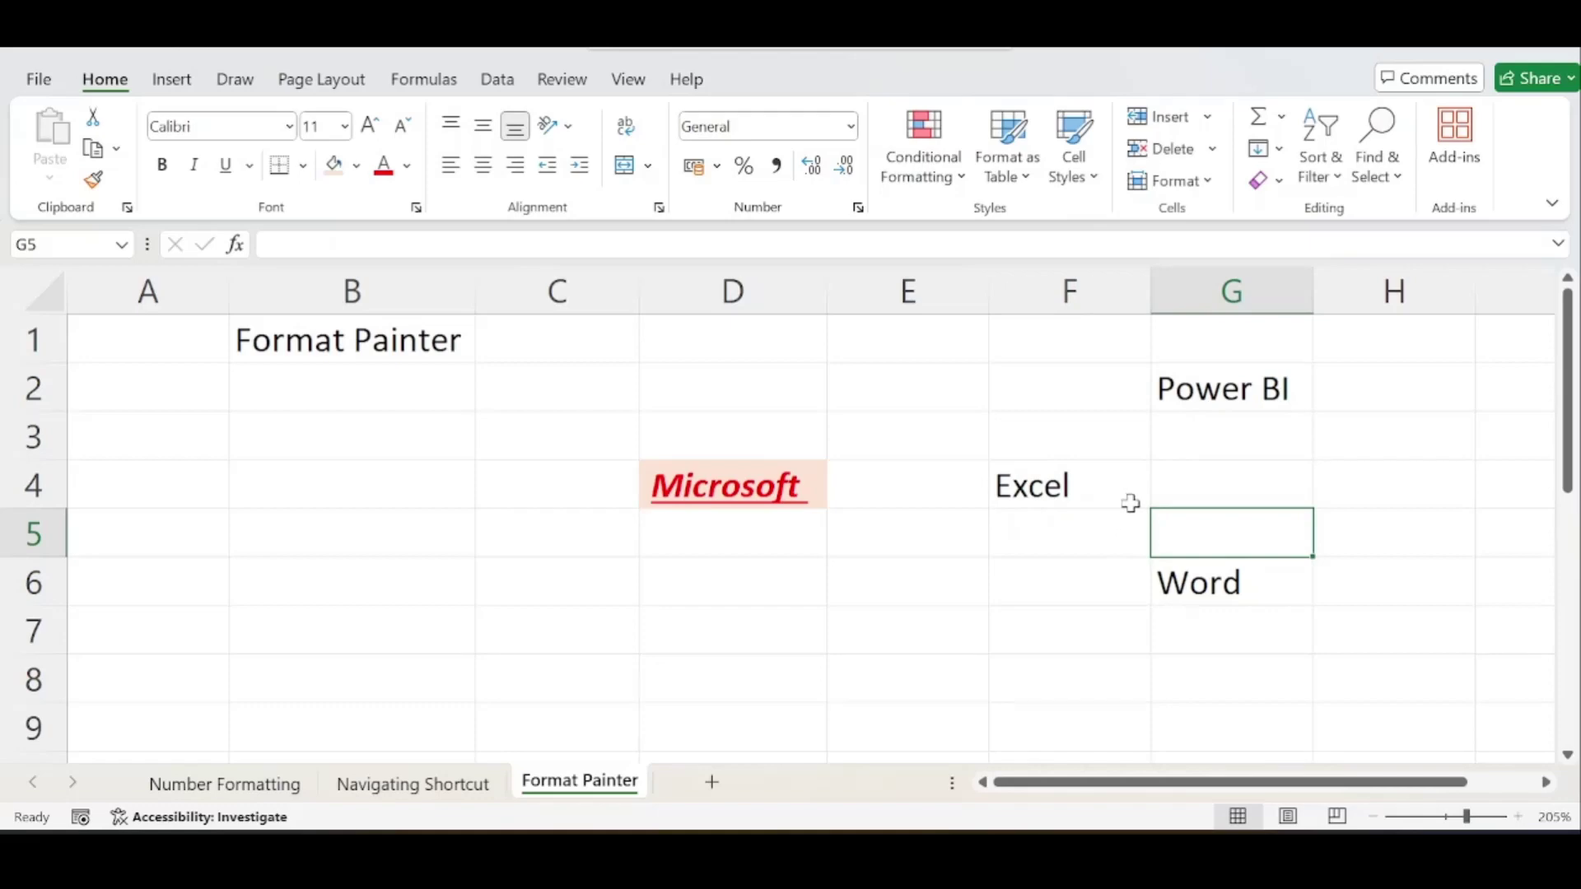
drag(614, 428, 858, 555)
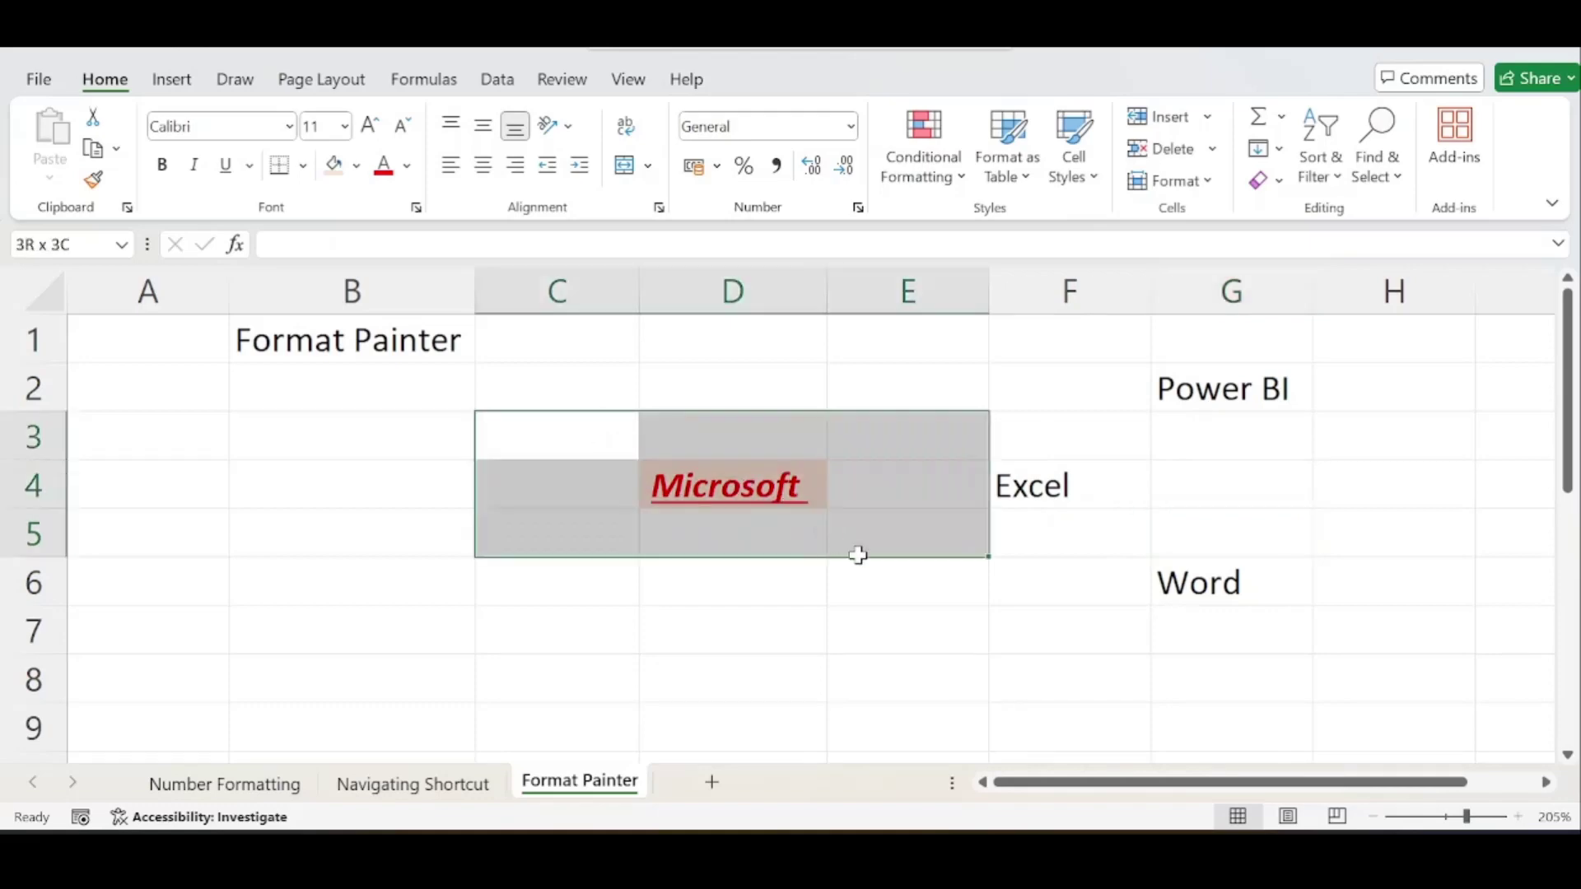
click(768, 567)
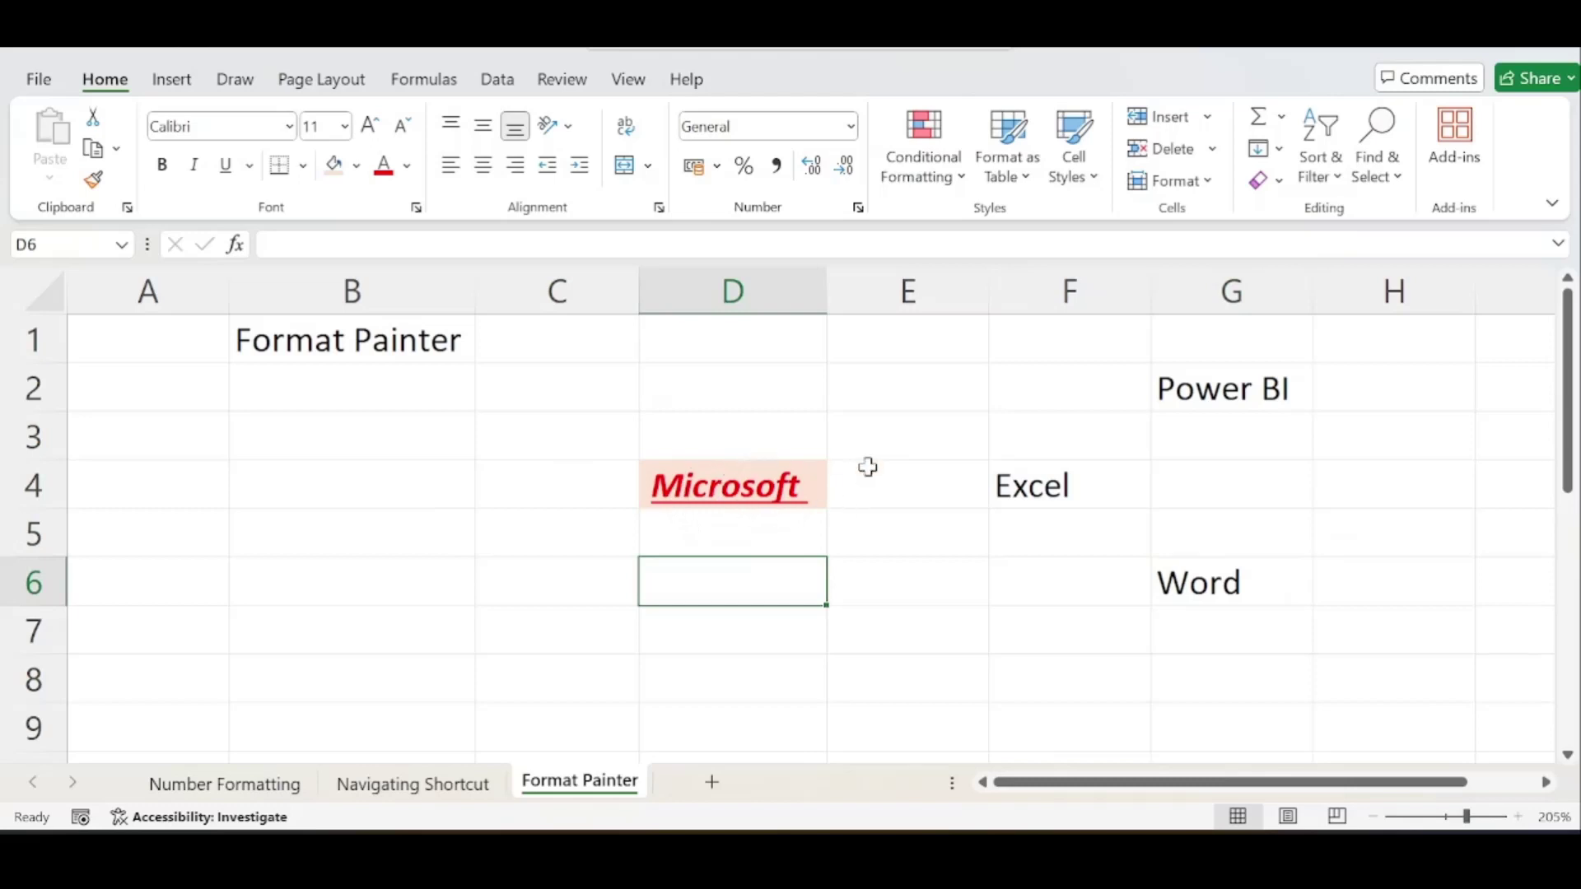
click(1275, 389)
ctrl+click(1090, 494)
ctrl+click(1202, 576)
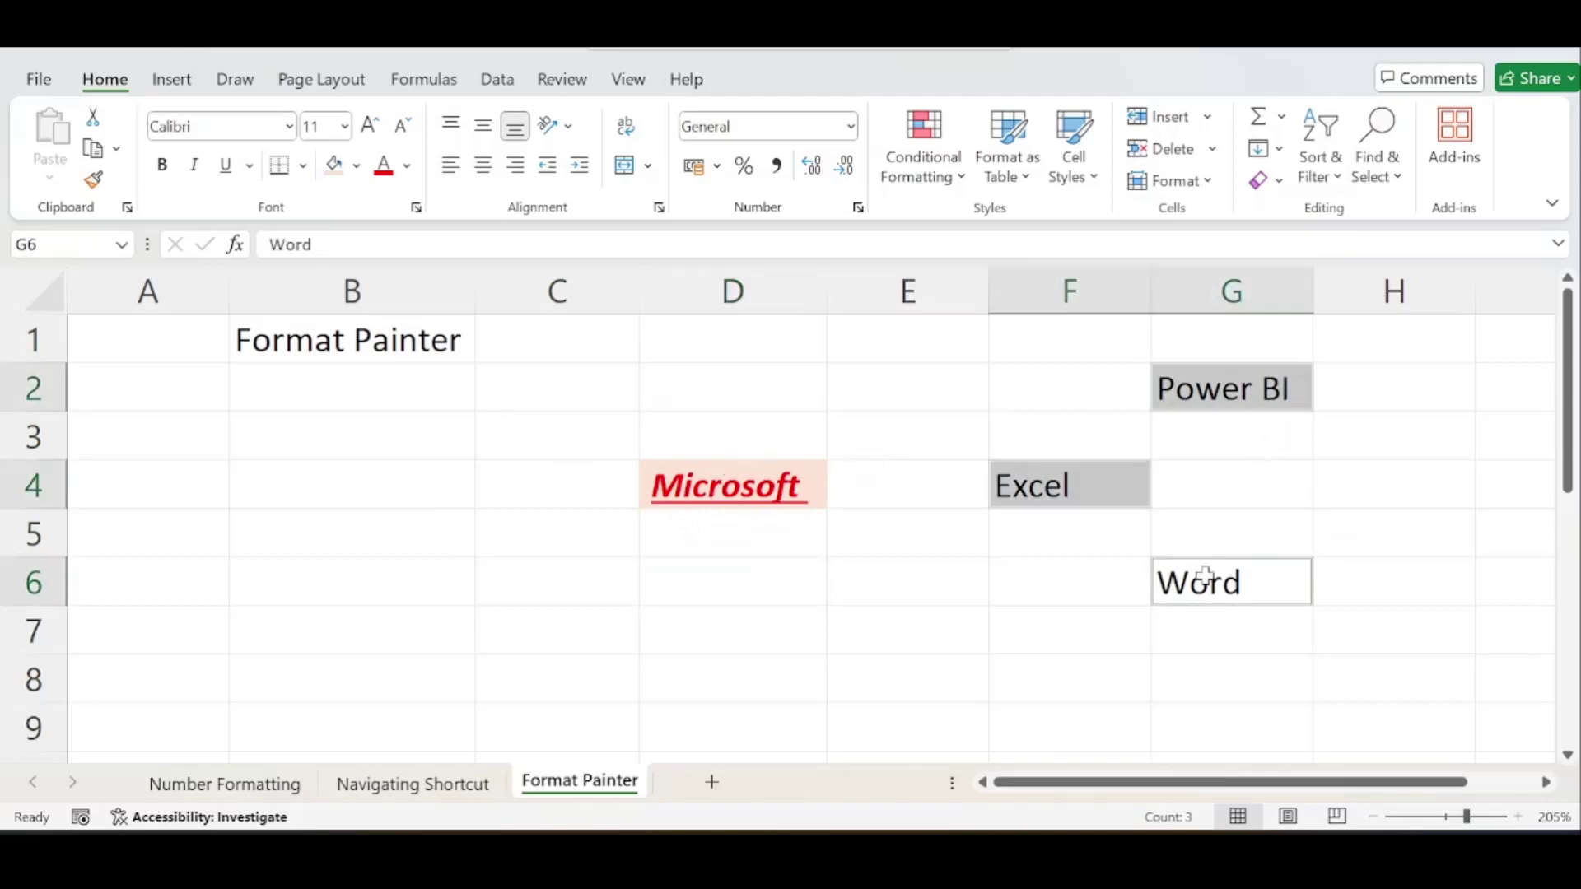
click(1121, 593)
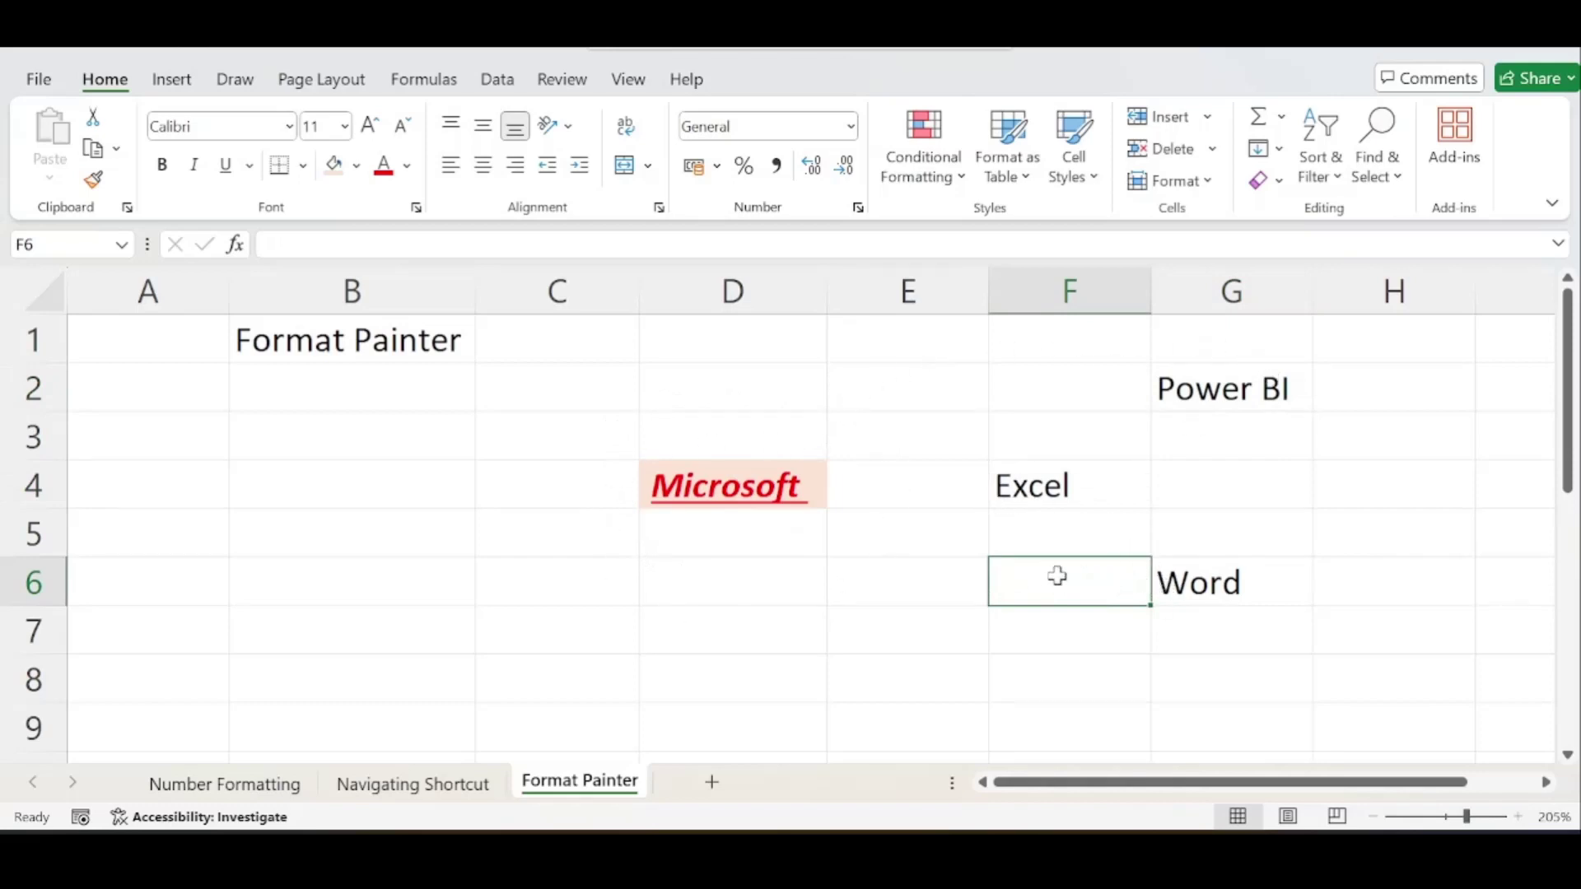
click(784, 553)
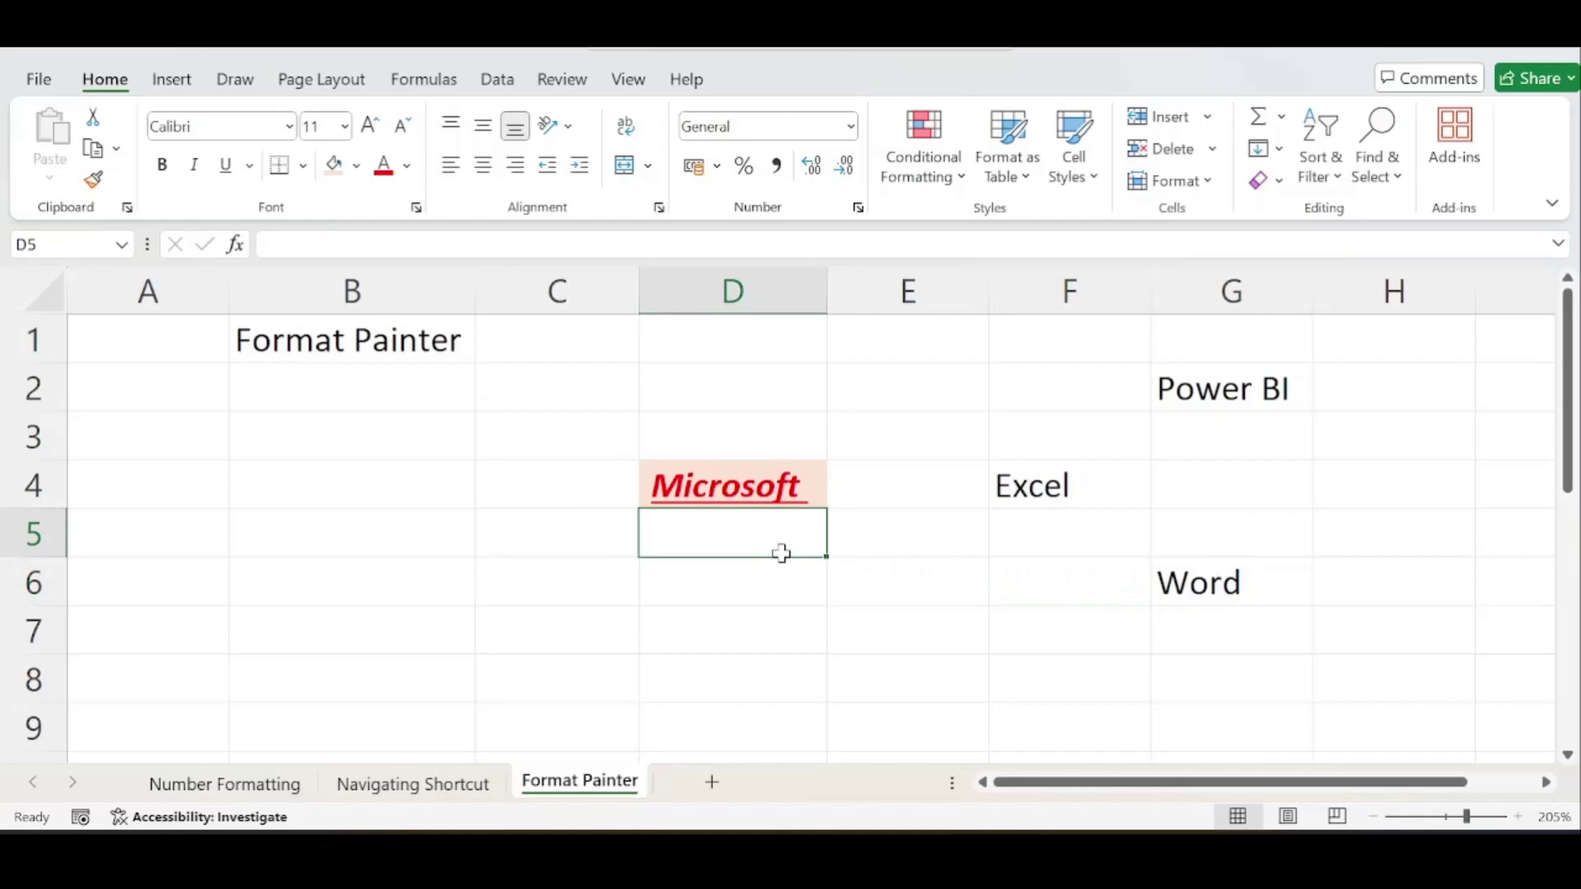
click(777, 594)
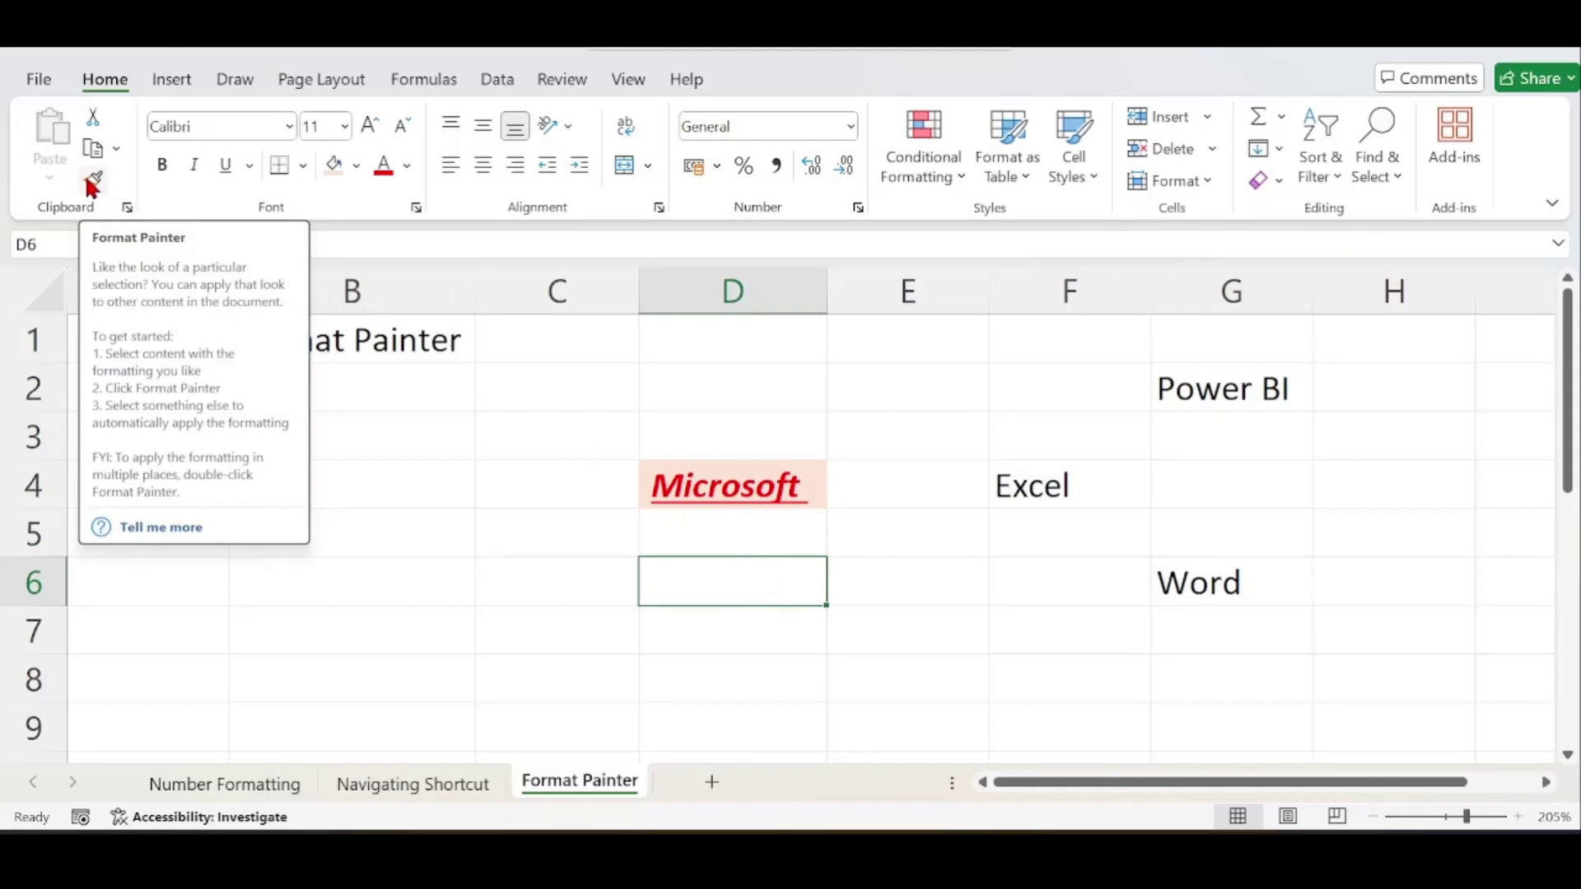
Step: Copy the Microsoft cell D4's formatting with Format Painter
click(725, 545)
click(862, 583)
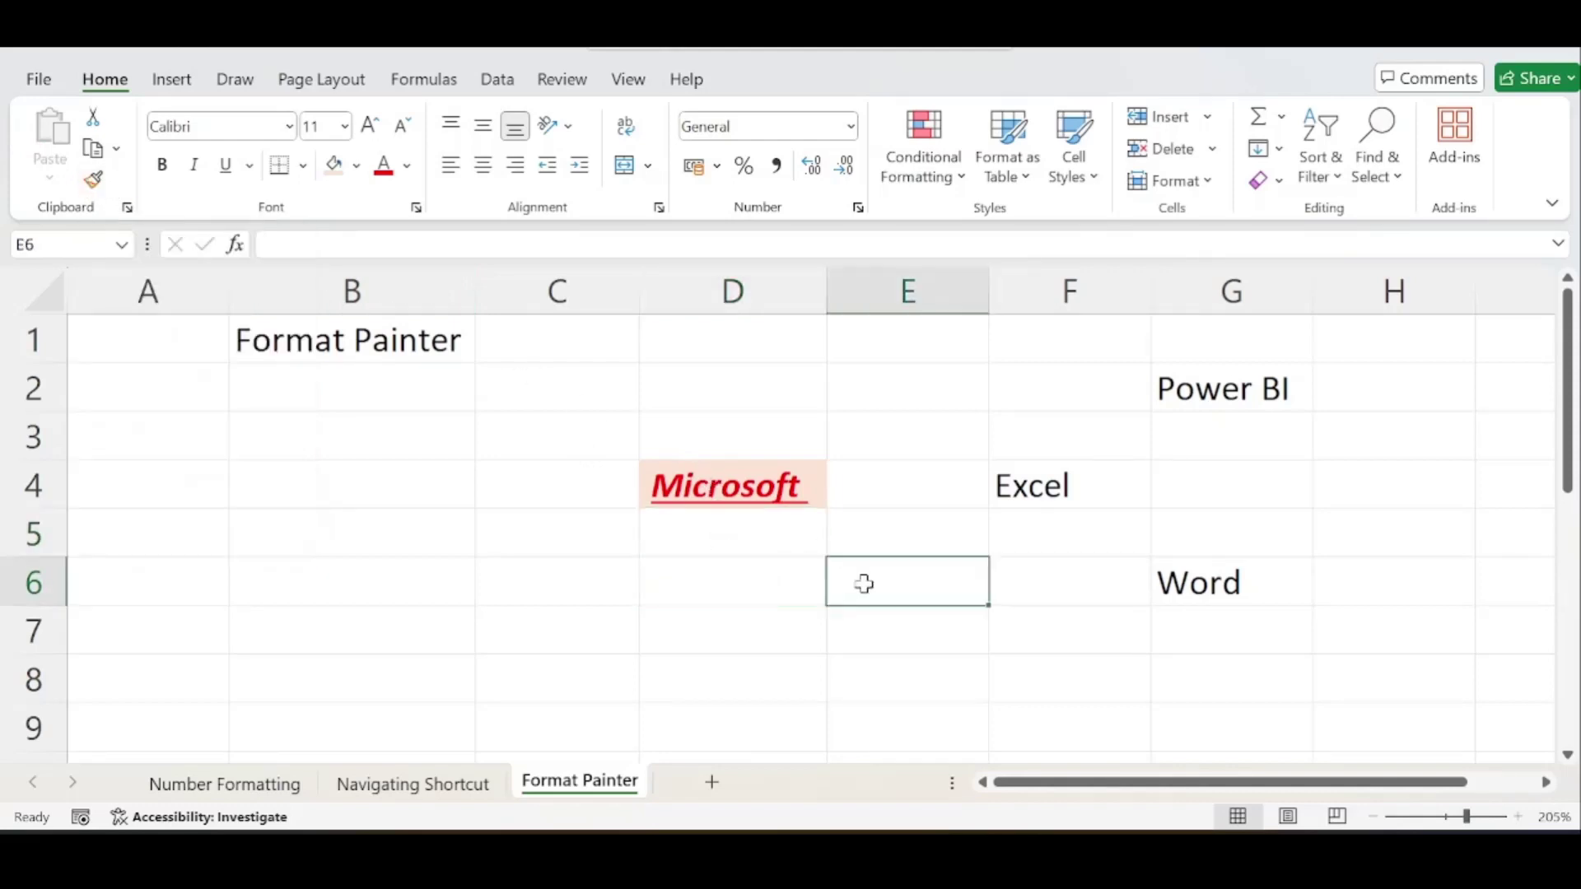
click(728, 465)
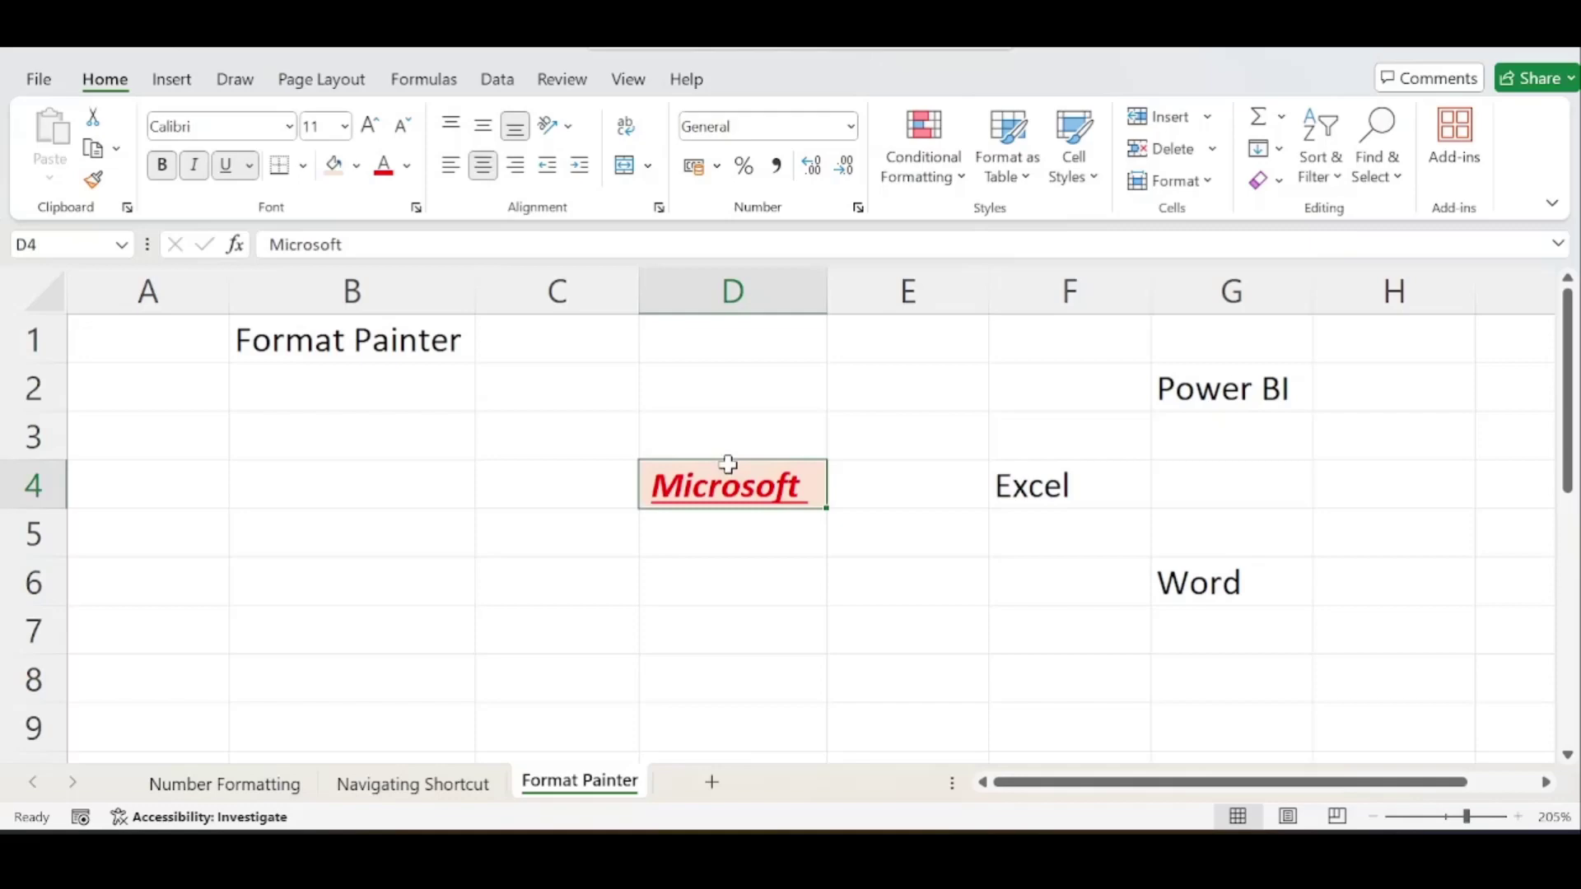
ctrl+scroll(840, 497, up, 5)
drag(1069, 783, 1188, 784)
scroll(1020, 675, down, 1)
drag(1567, 396, 1567, 326)
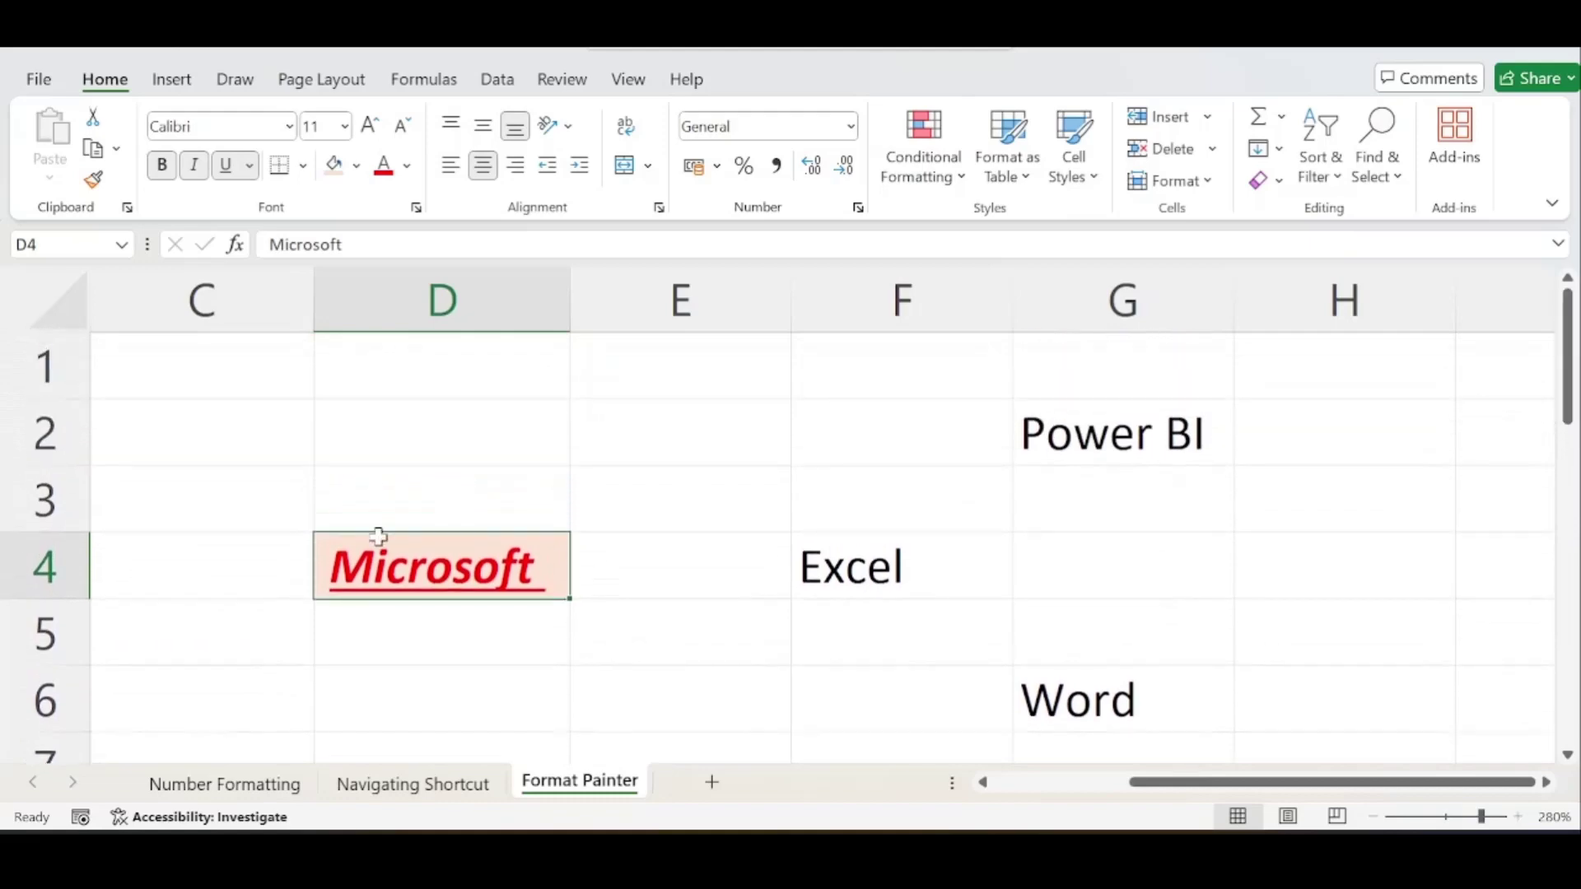
click(498, 639)
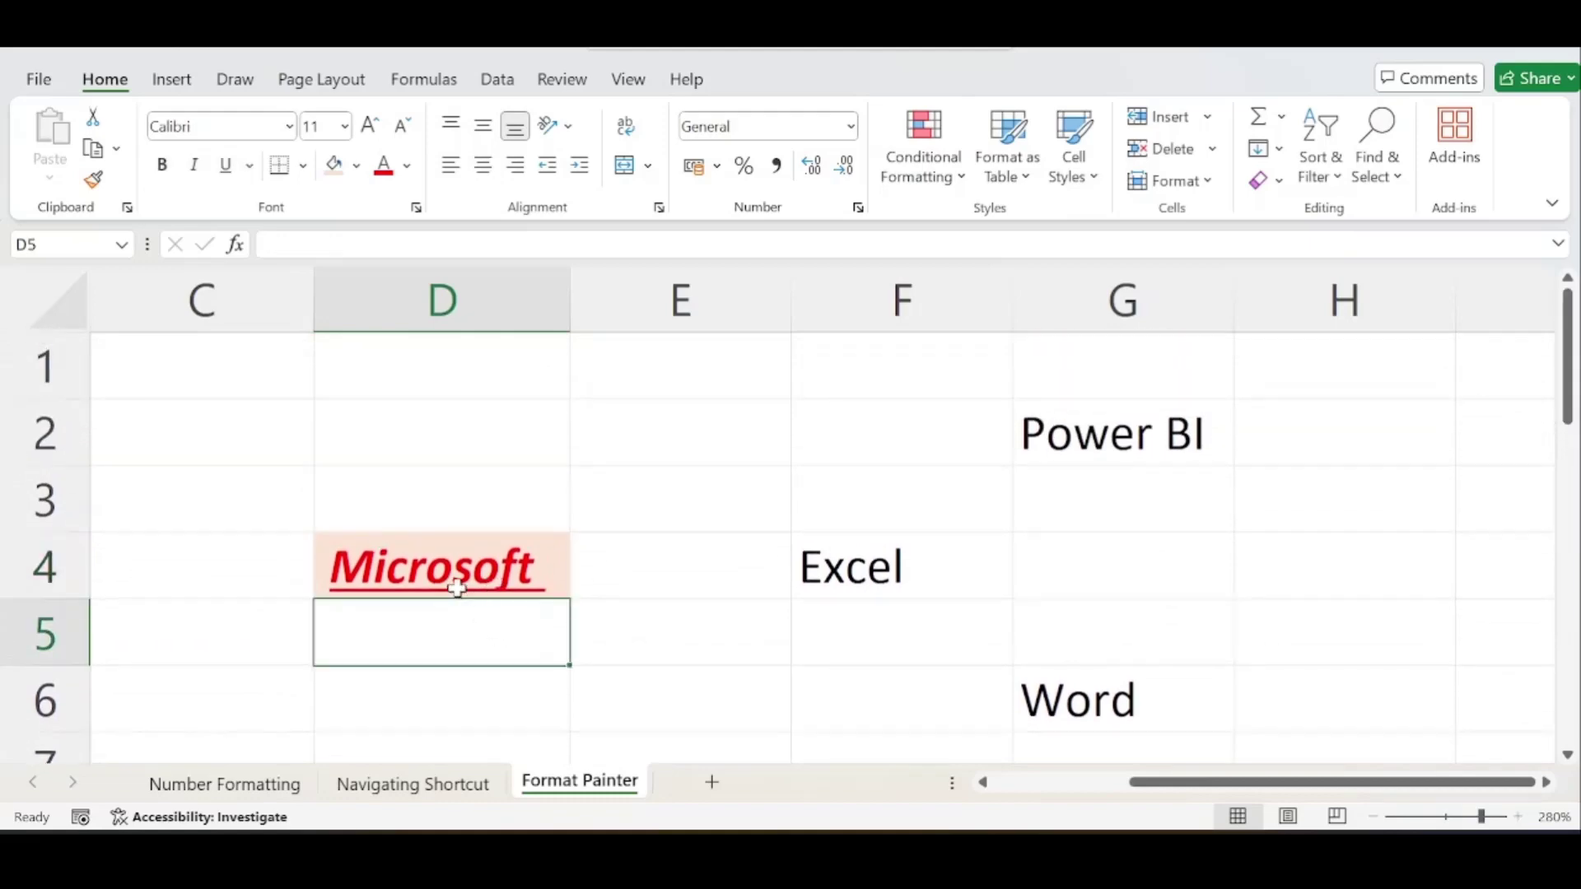
click(473, 671)
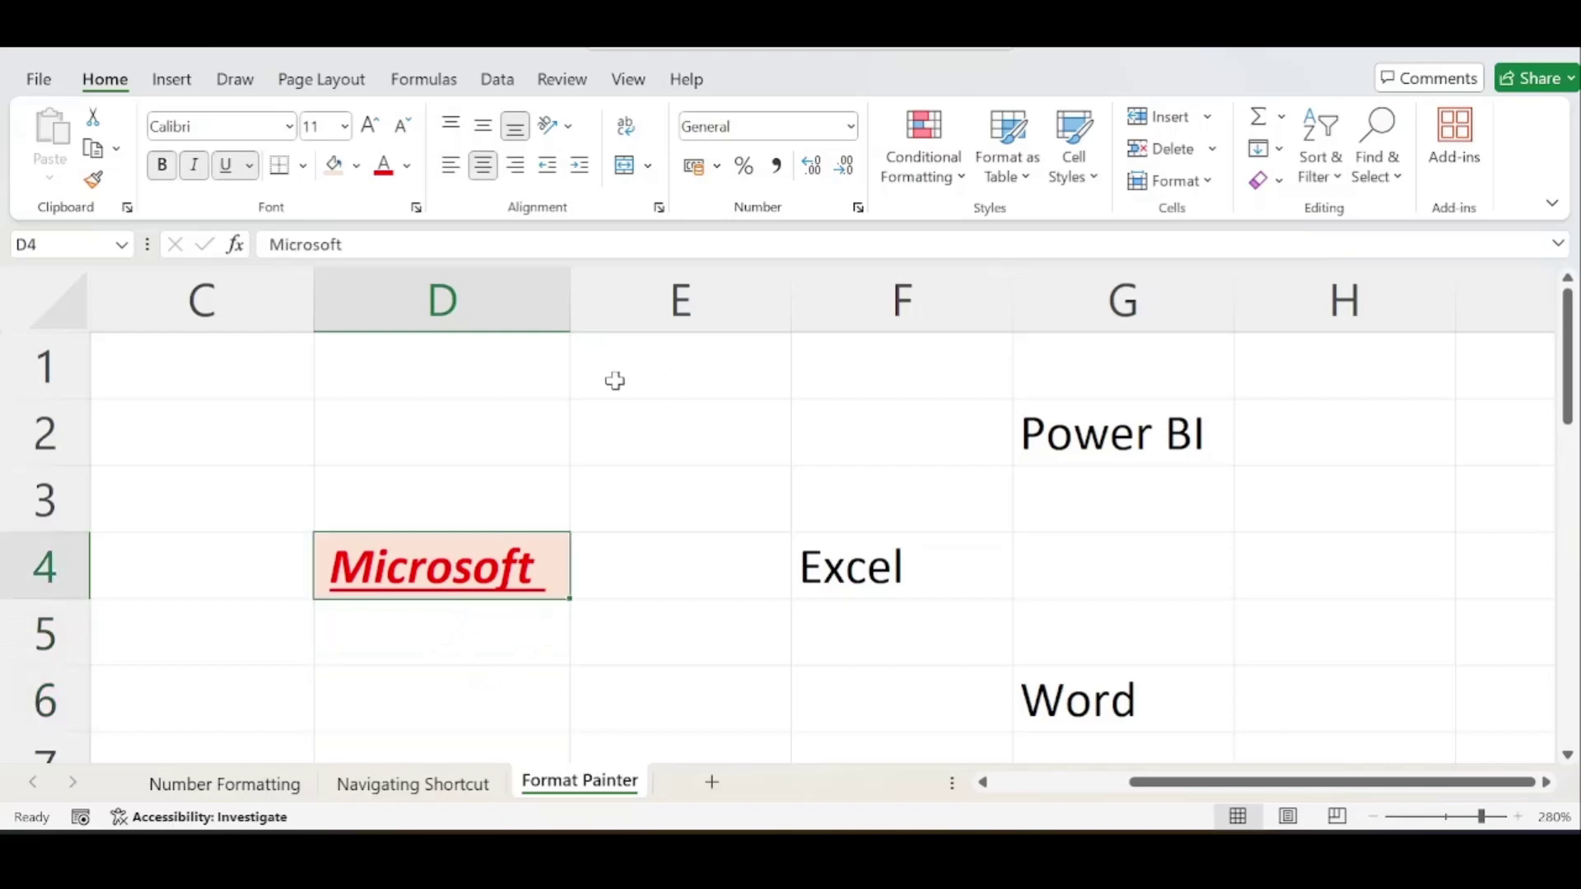
click(92, 186)
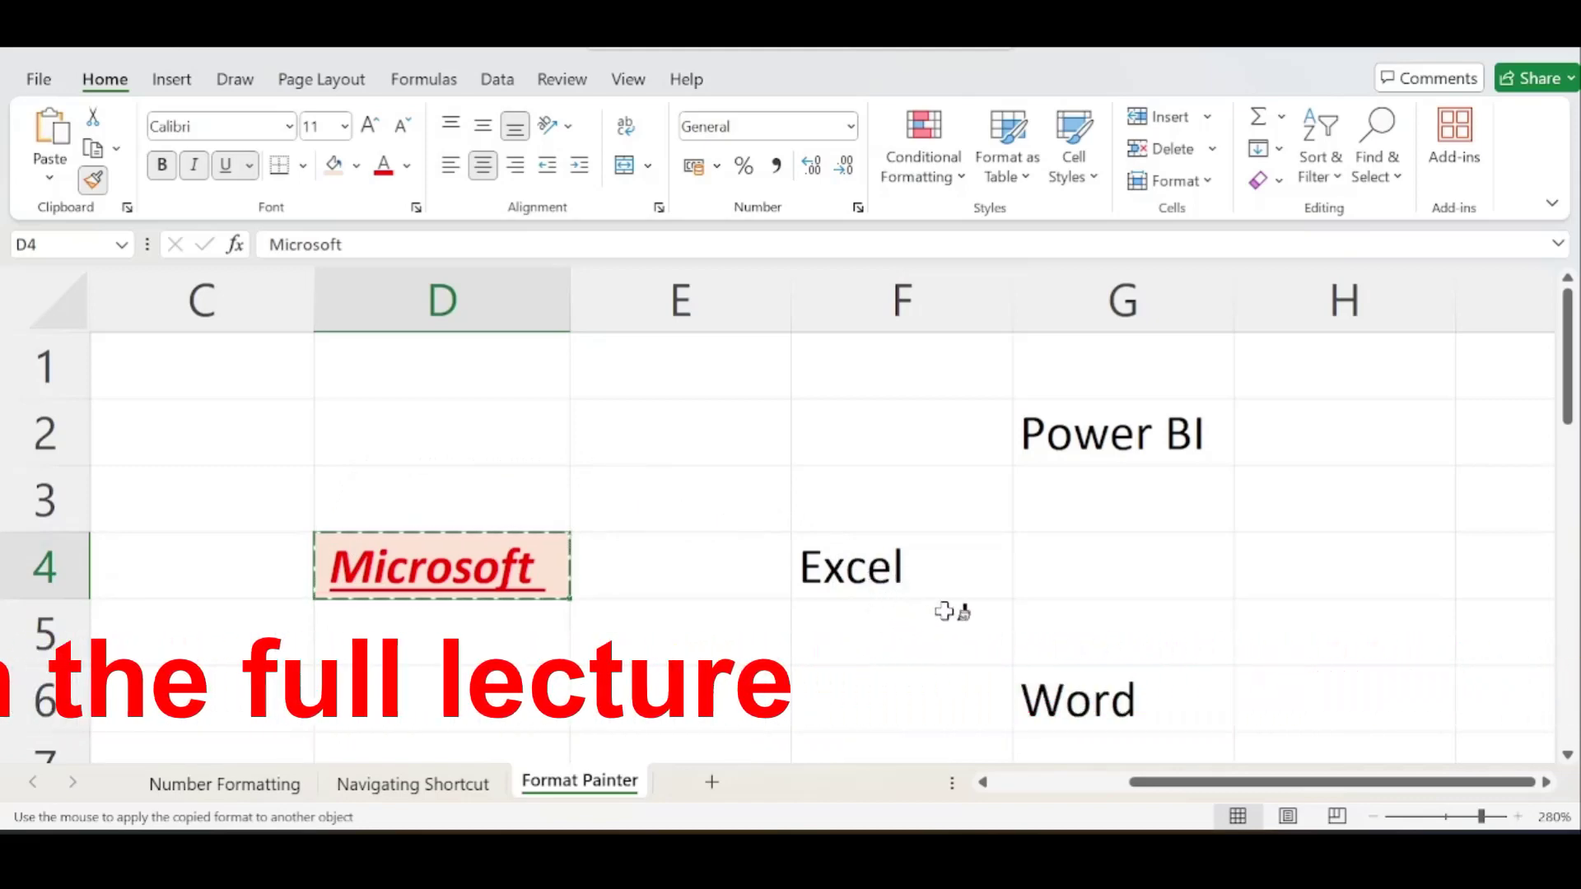
Step: Paint the Microsoft style onto the Excel label in F4
click(953, 568)
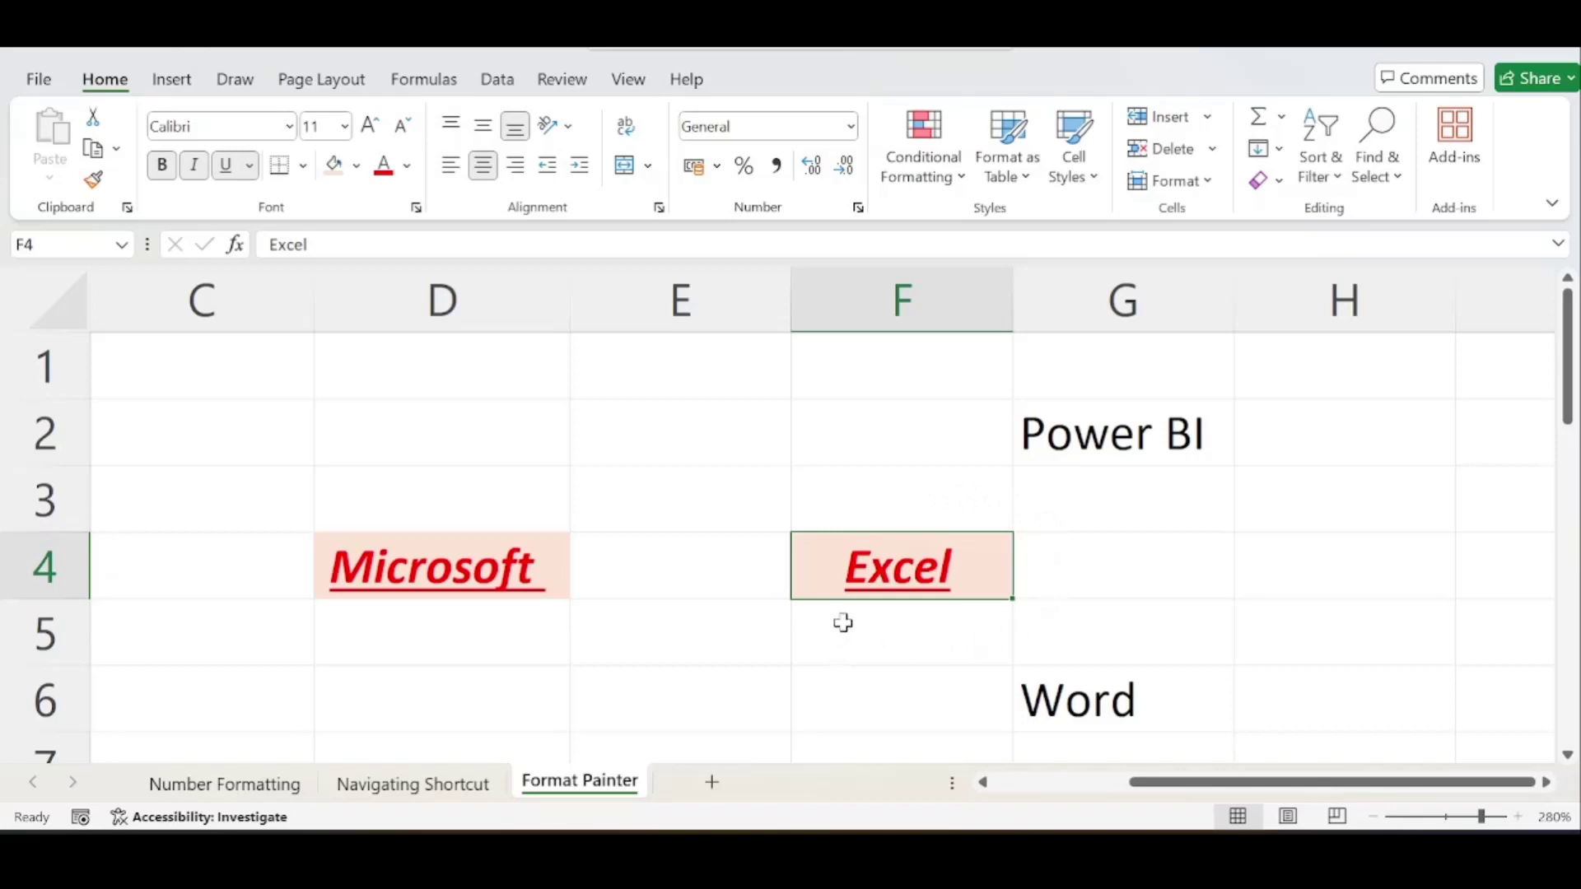
scroll(1072, 599, down, 1)
scroll(956, 540, up, 1)
click(1183, 443)
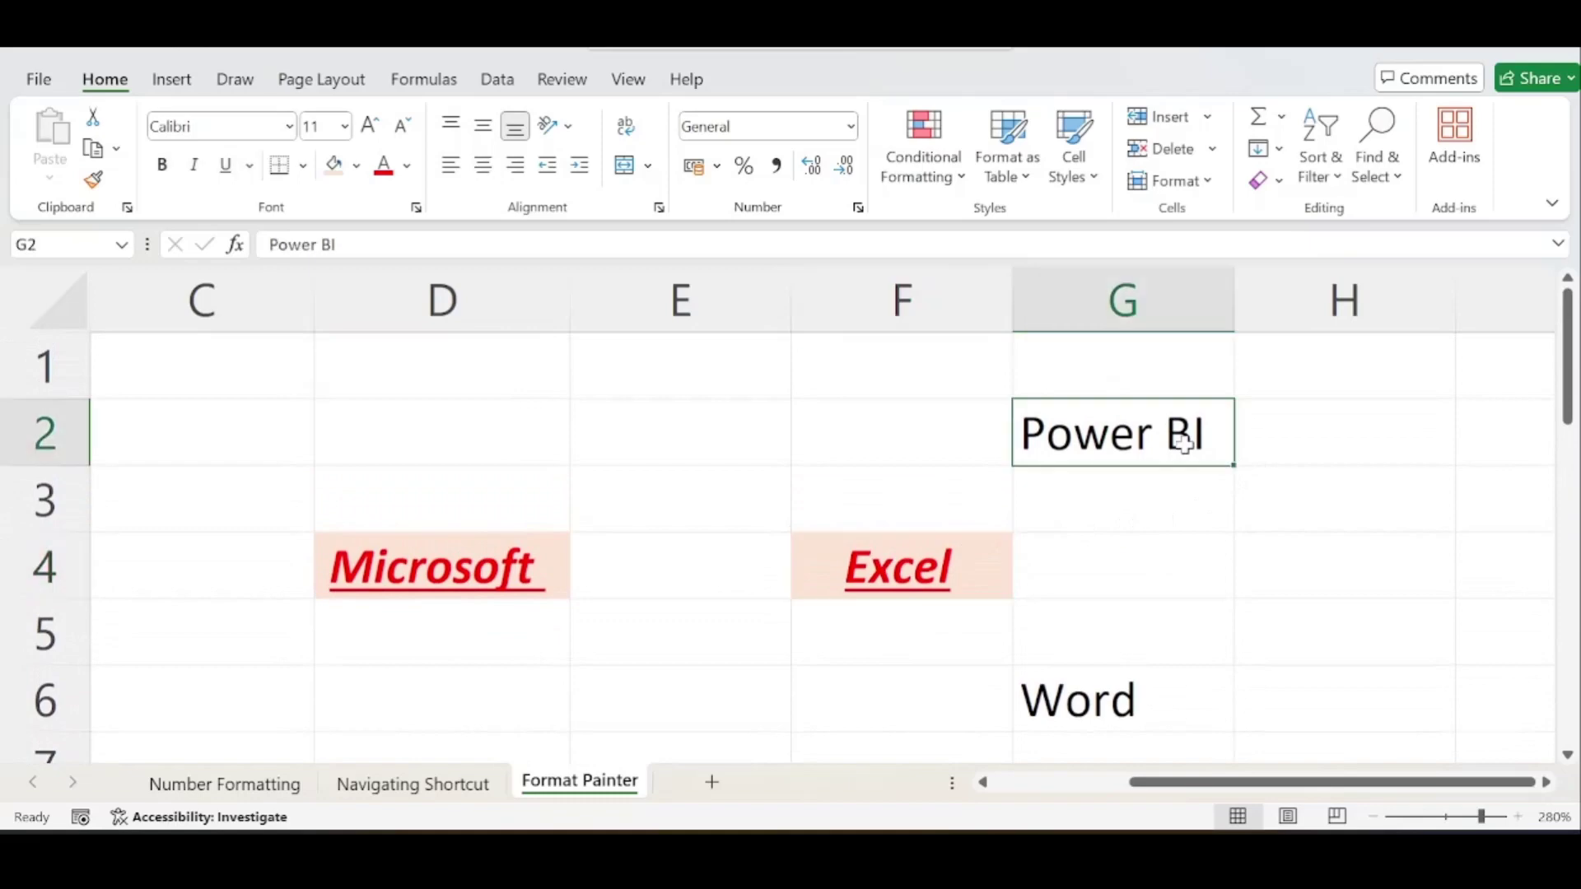
click(1183, 478)
click(480, 565)
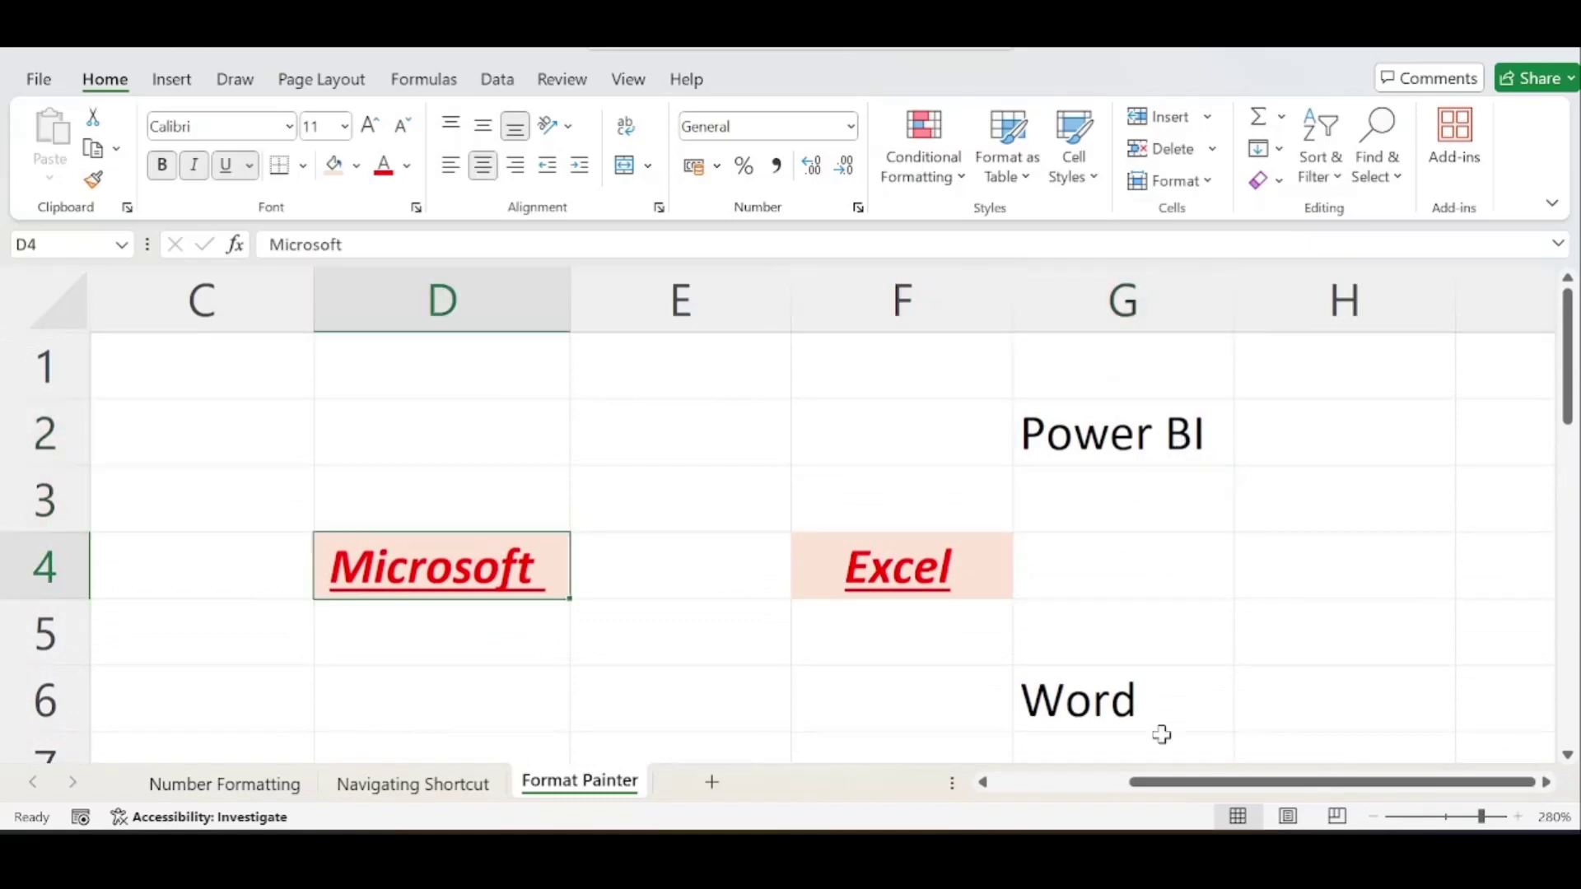
Step: Copy D4's formatting and paint it onto Power BI in G2
click(96, 182)
click(1058, 420)
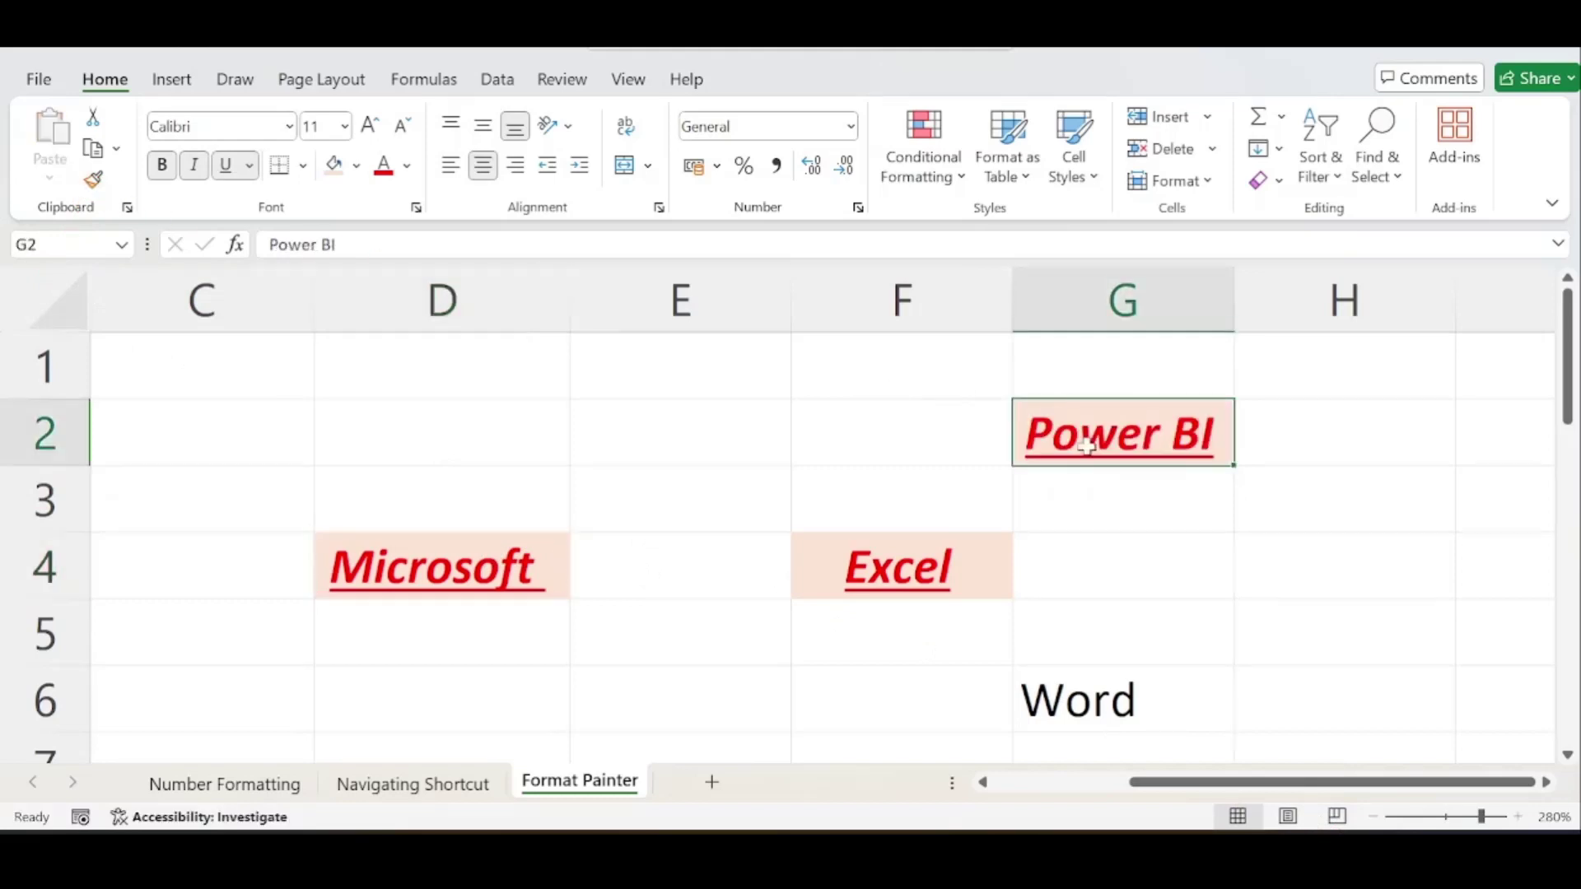
click(1279, 536)
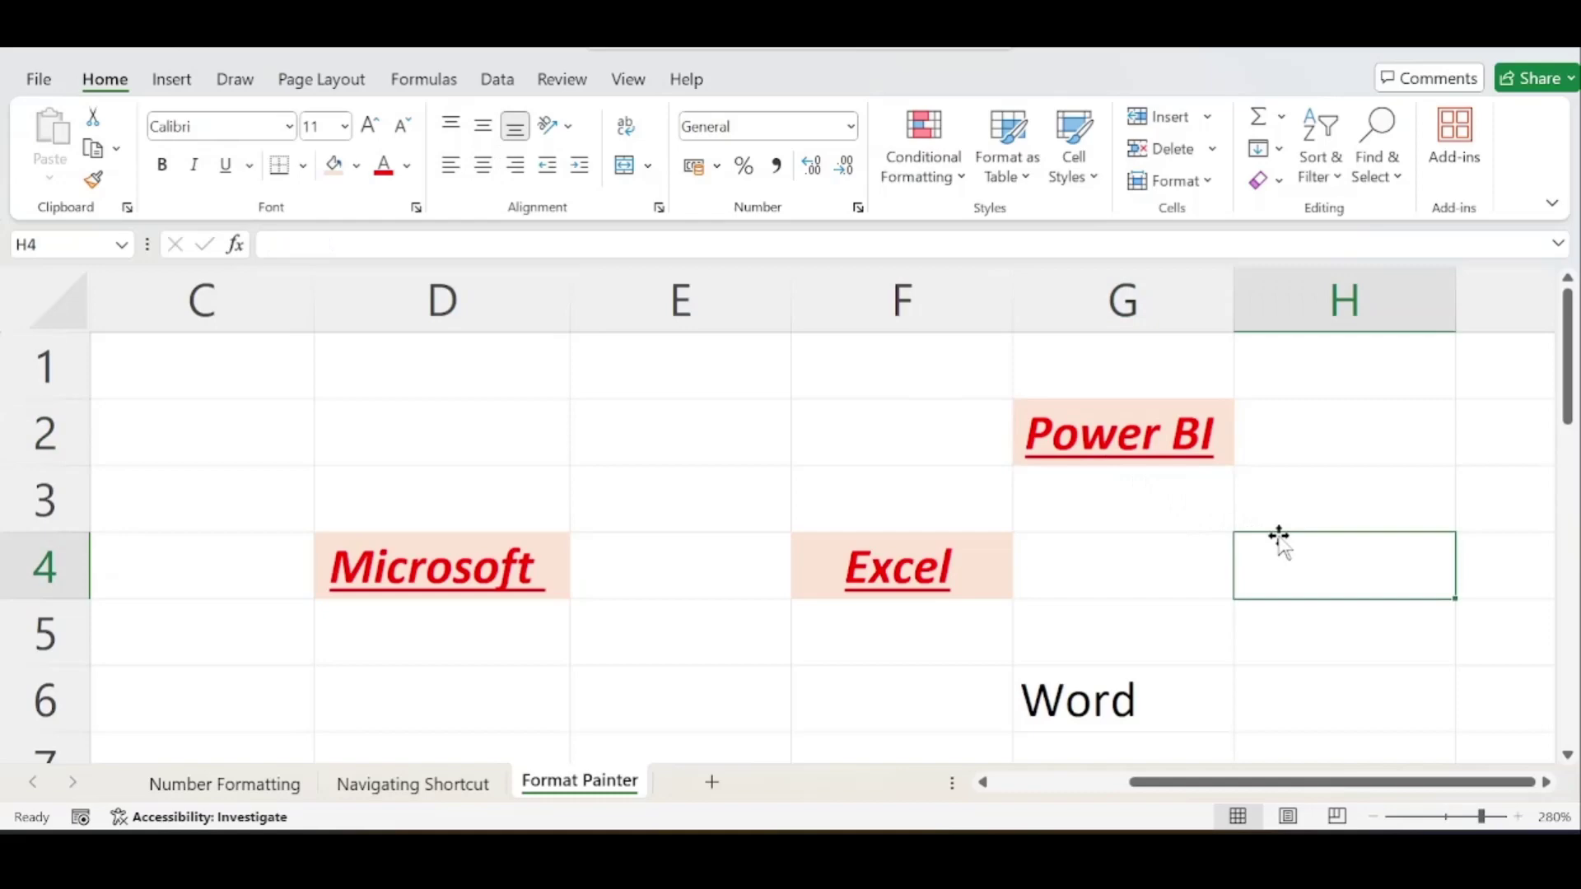
scroll(1156, 508, down, 1)
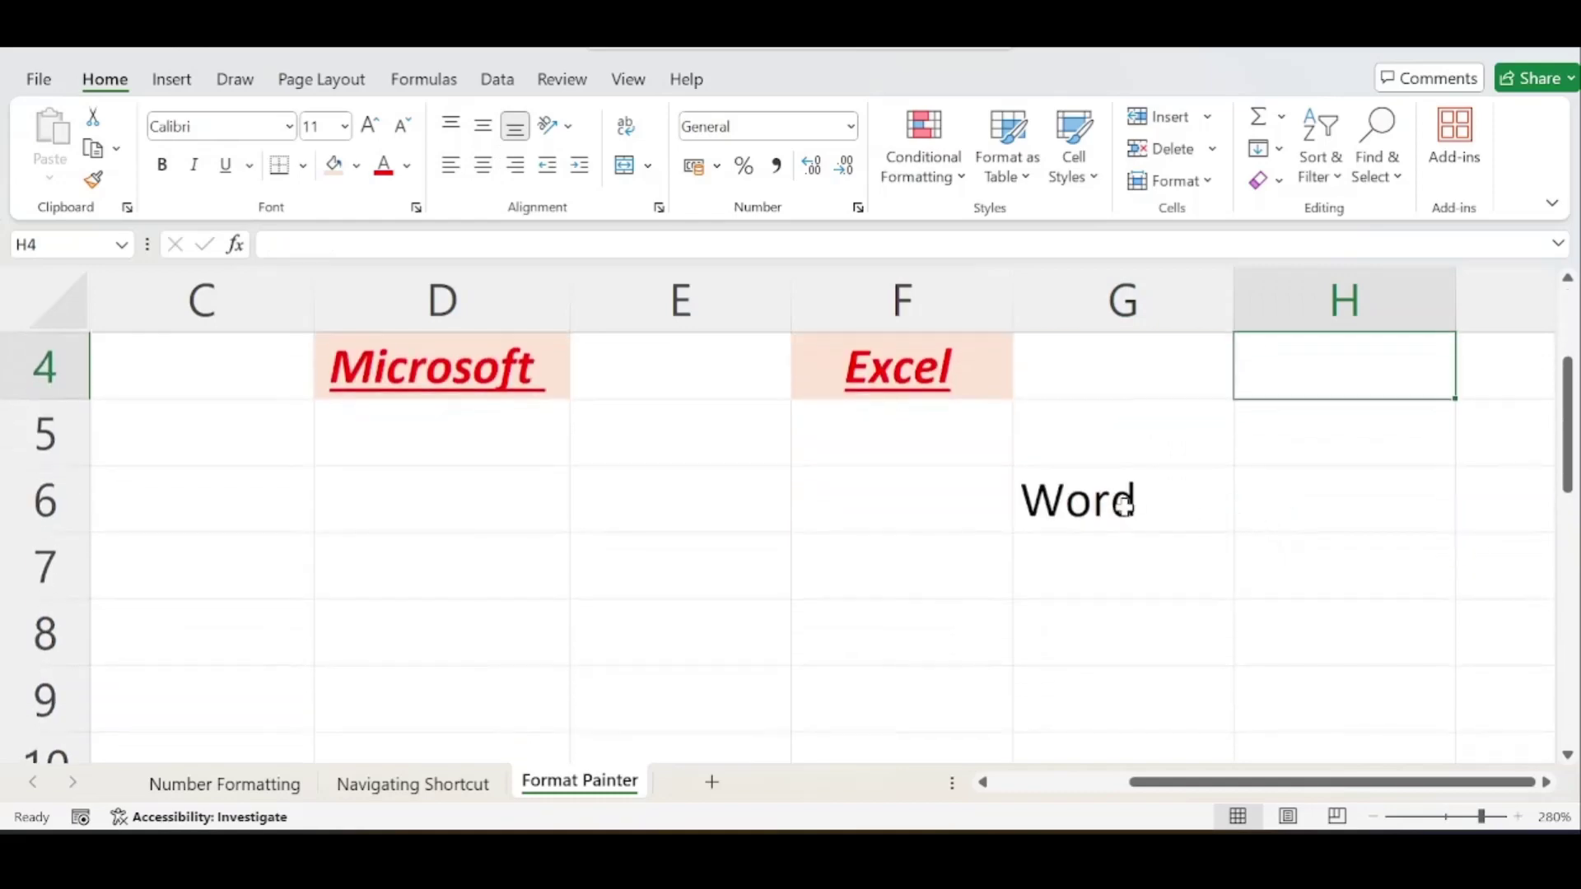
Step: Copy D4's formatting again and paint it onto the Word cell G6
click(1126, 504)
click(353, 383)
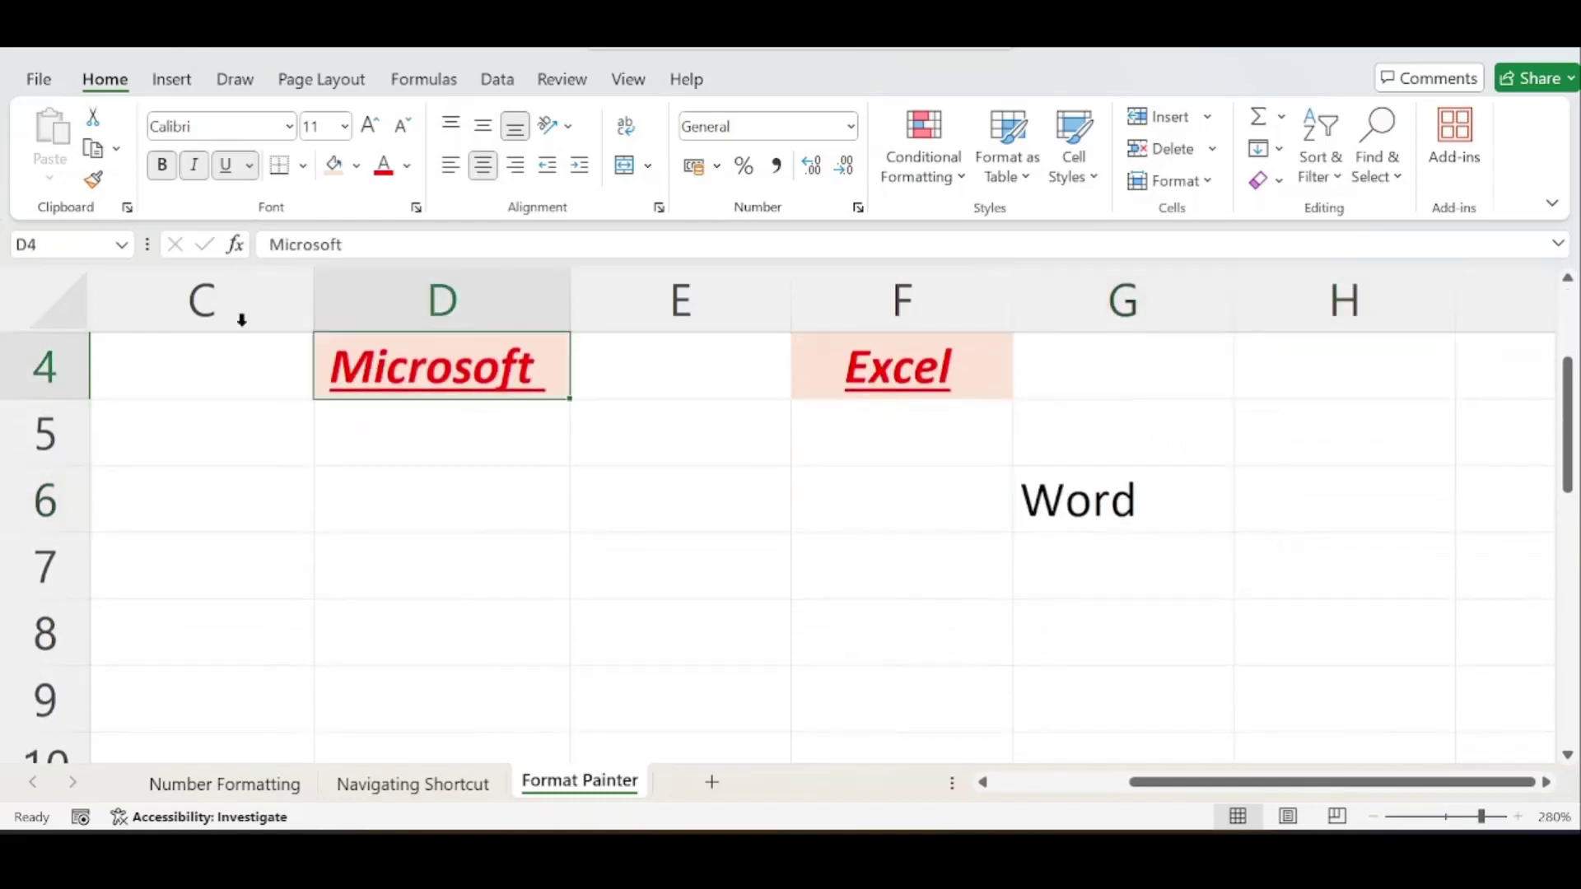
scroll(379, 375, up, 1)
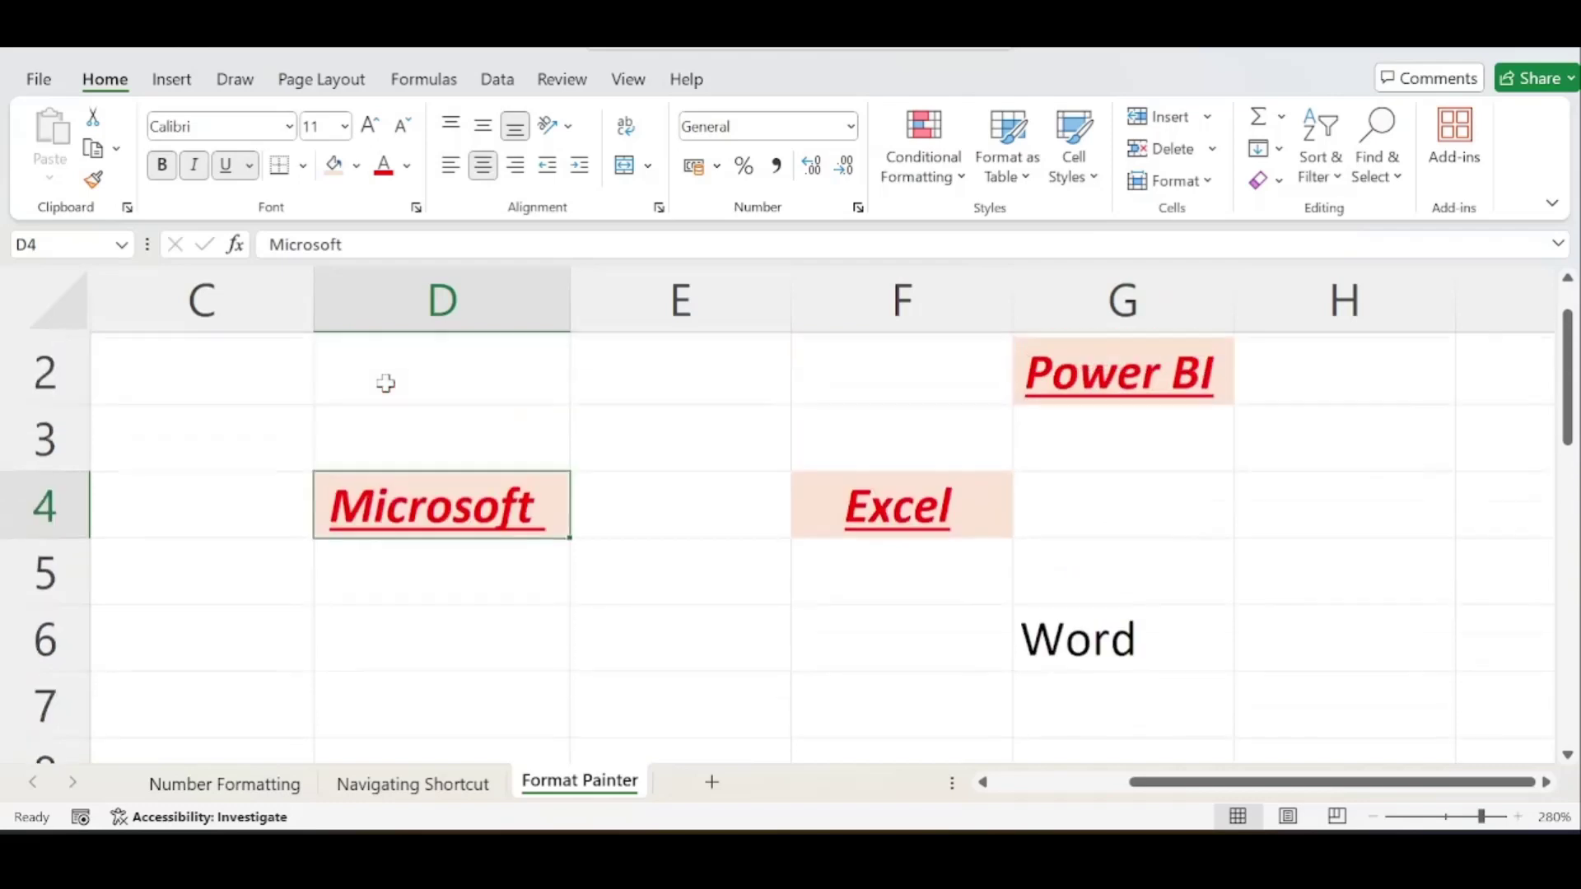
click(97, 184)
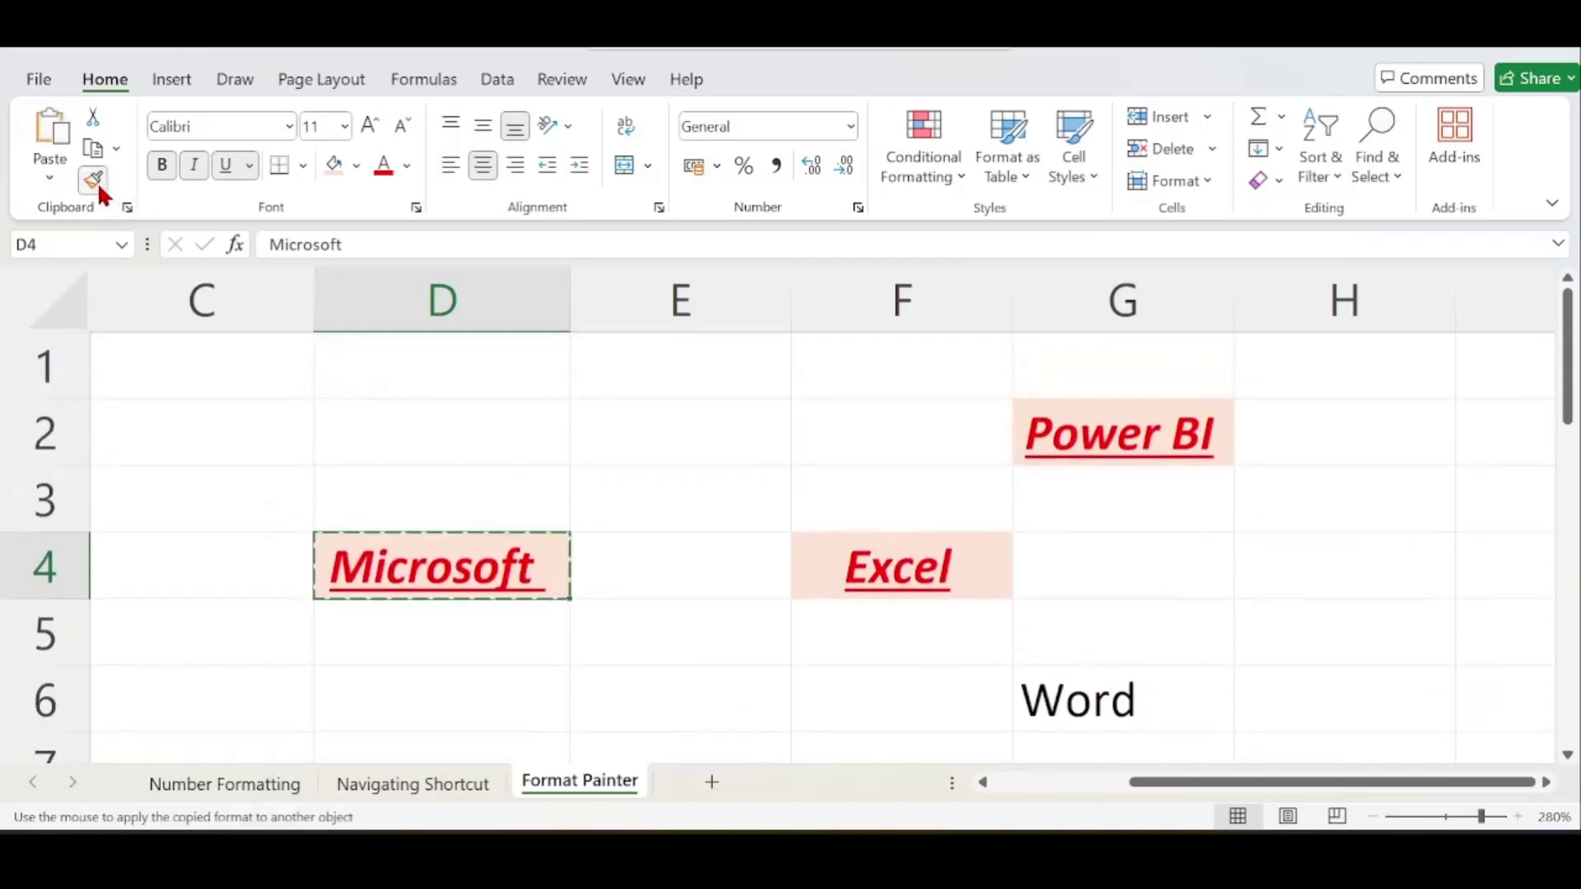
click(1103, 700)
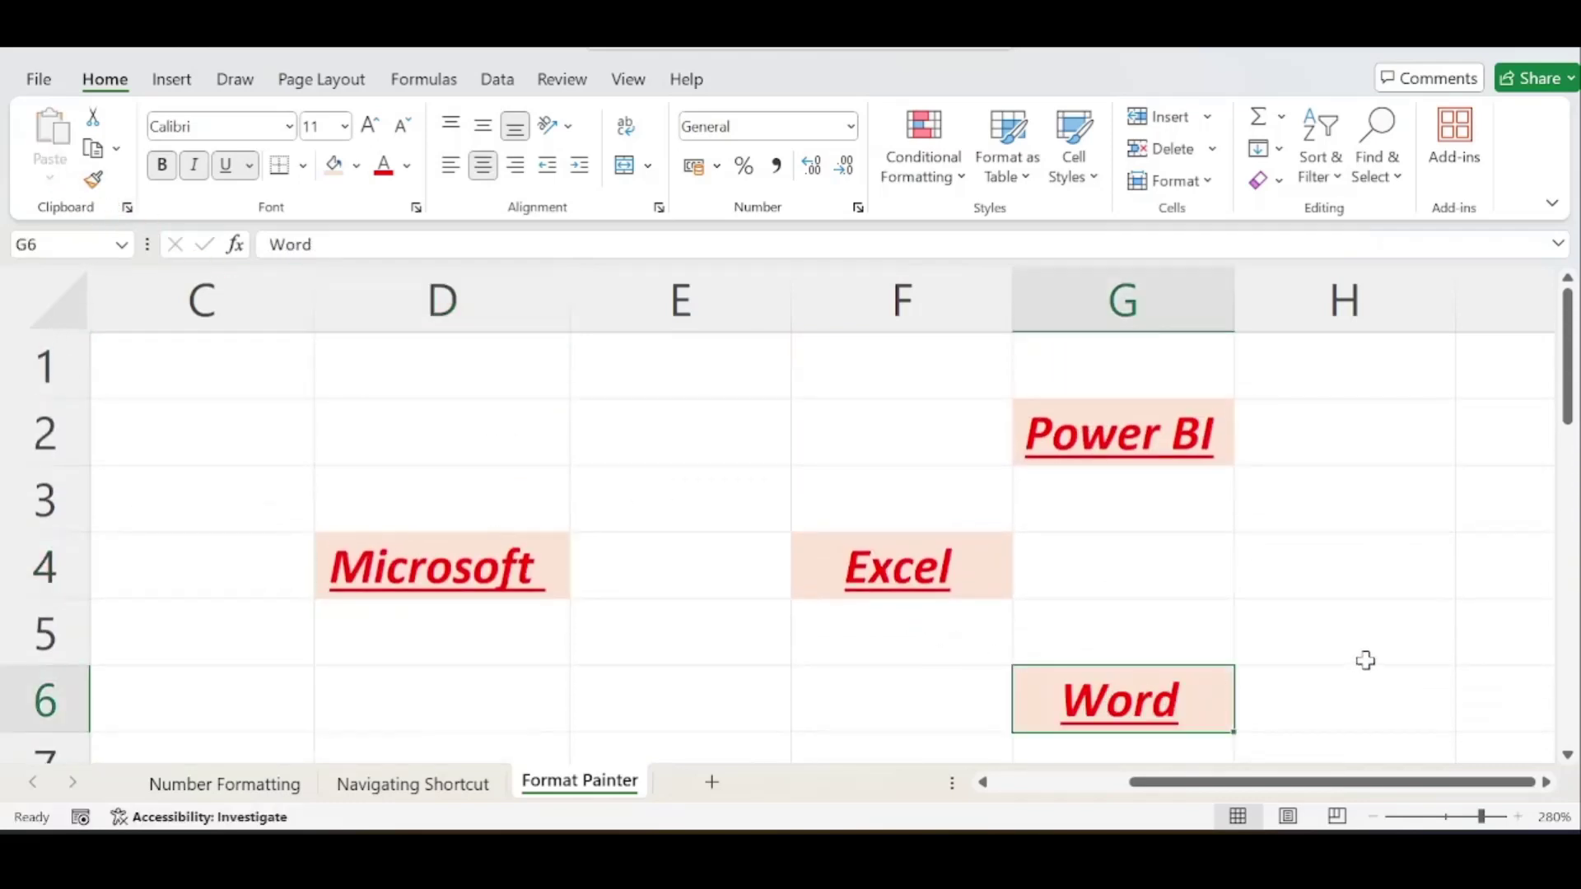
click(1365, 659)
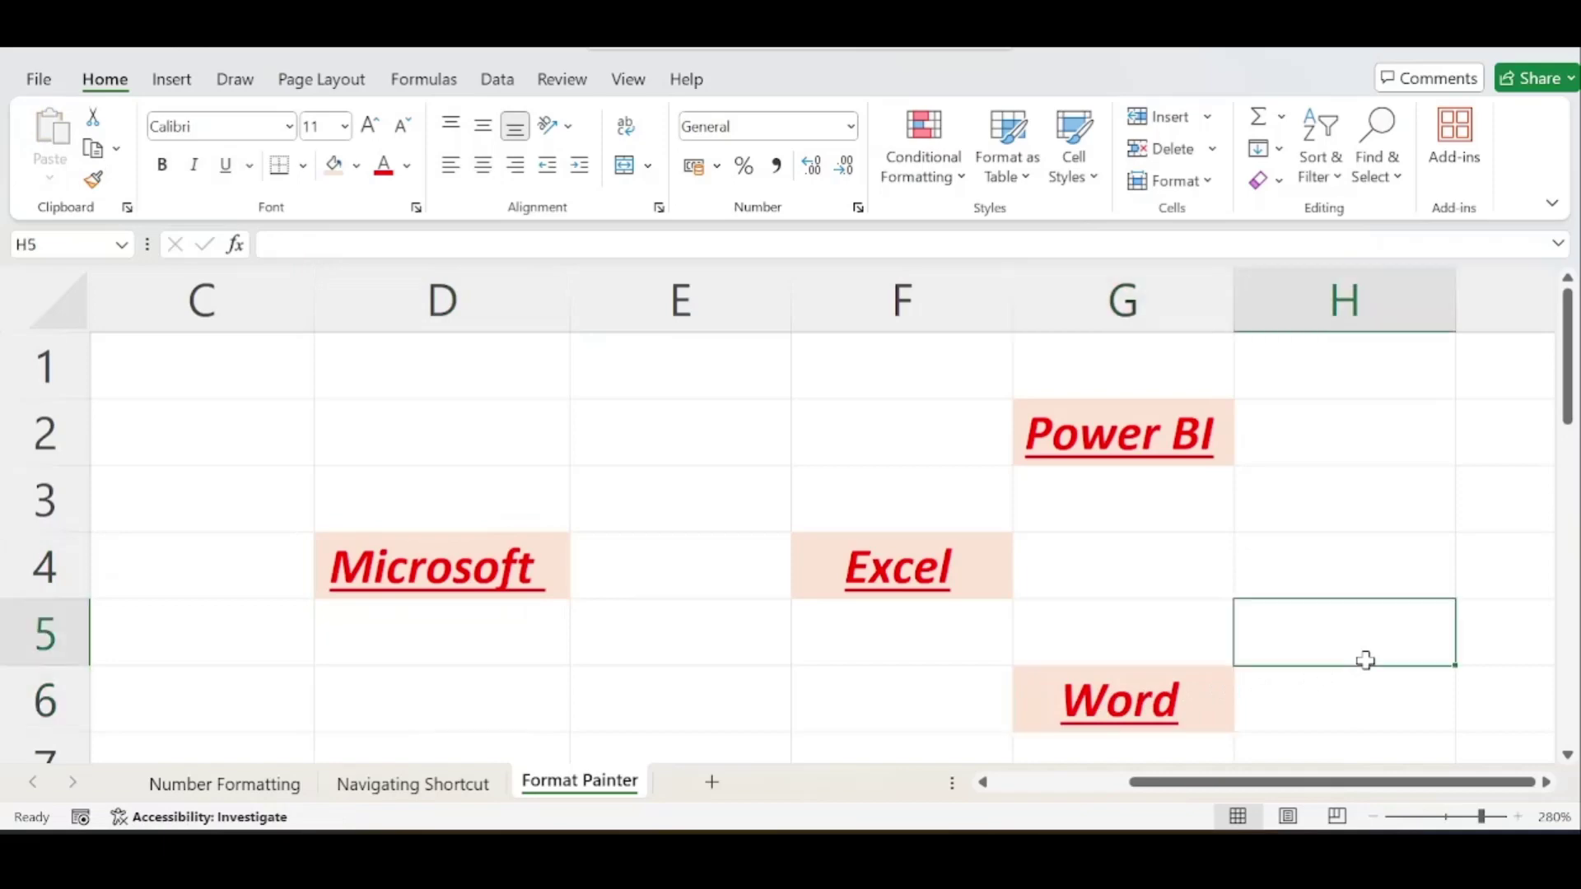
Step: Select around the Microsoft cell and the Excel, Power BI, Word block to review them
scroll(725, 518, down, 1)
scroll(708, 522, up, 1)
drag(494, 473, 516, 689)
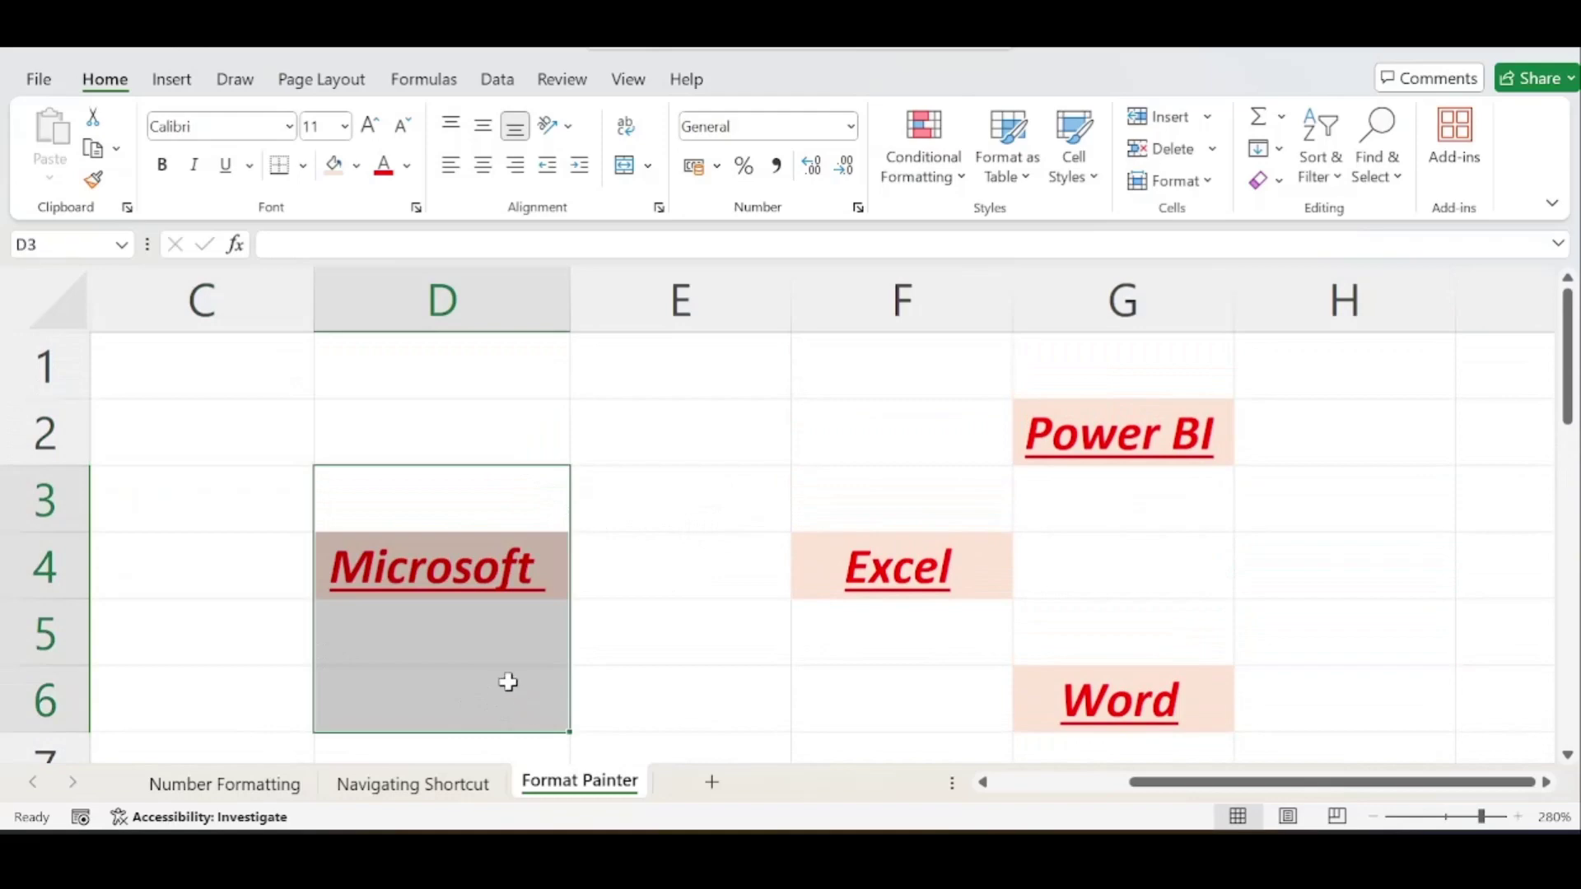
click(515, 688)
drag(487, 505, 505, 632)
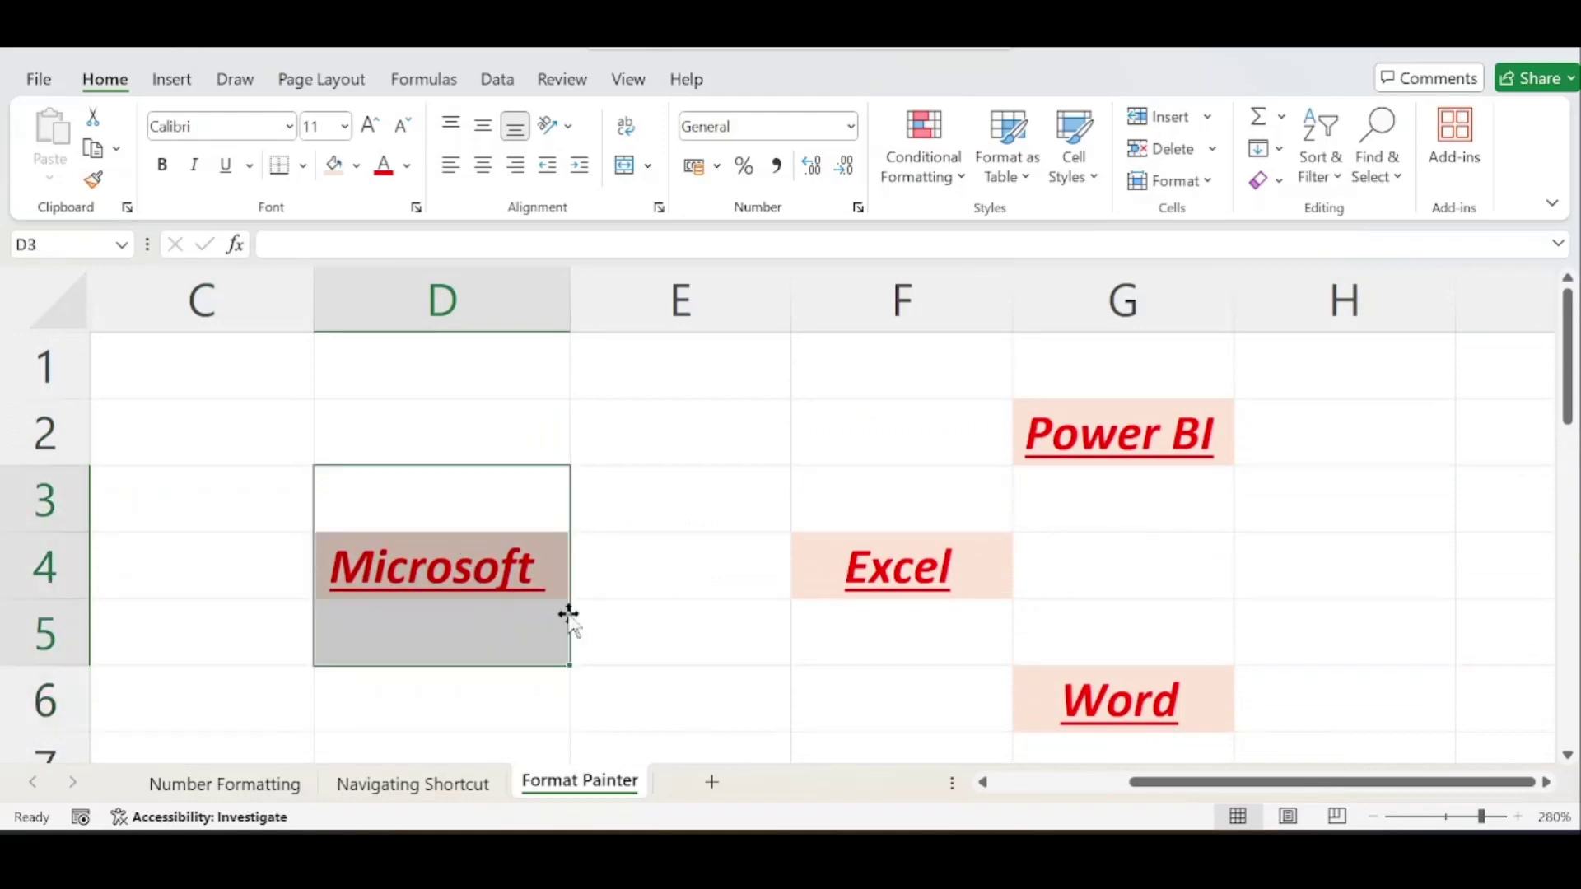
drag(989, 435, 1219, 679)
click(1299, 632)
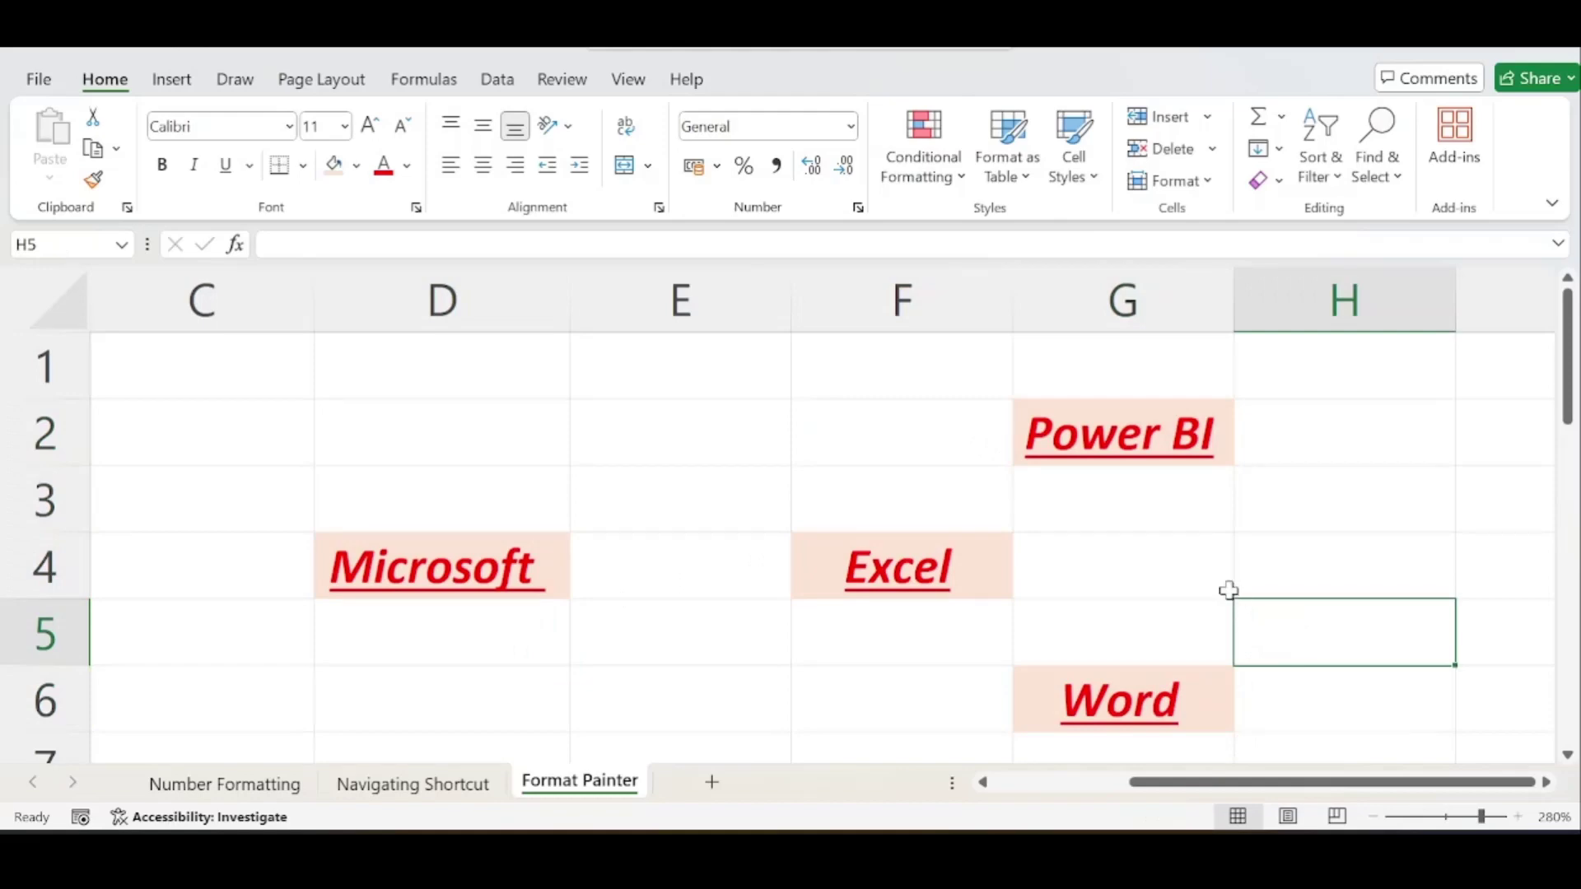
Step: Enter the test text 'abc' in cell K4
scroll(1136, 564, down, 1)
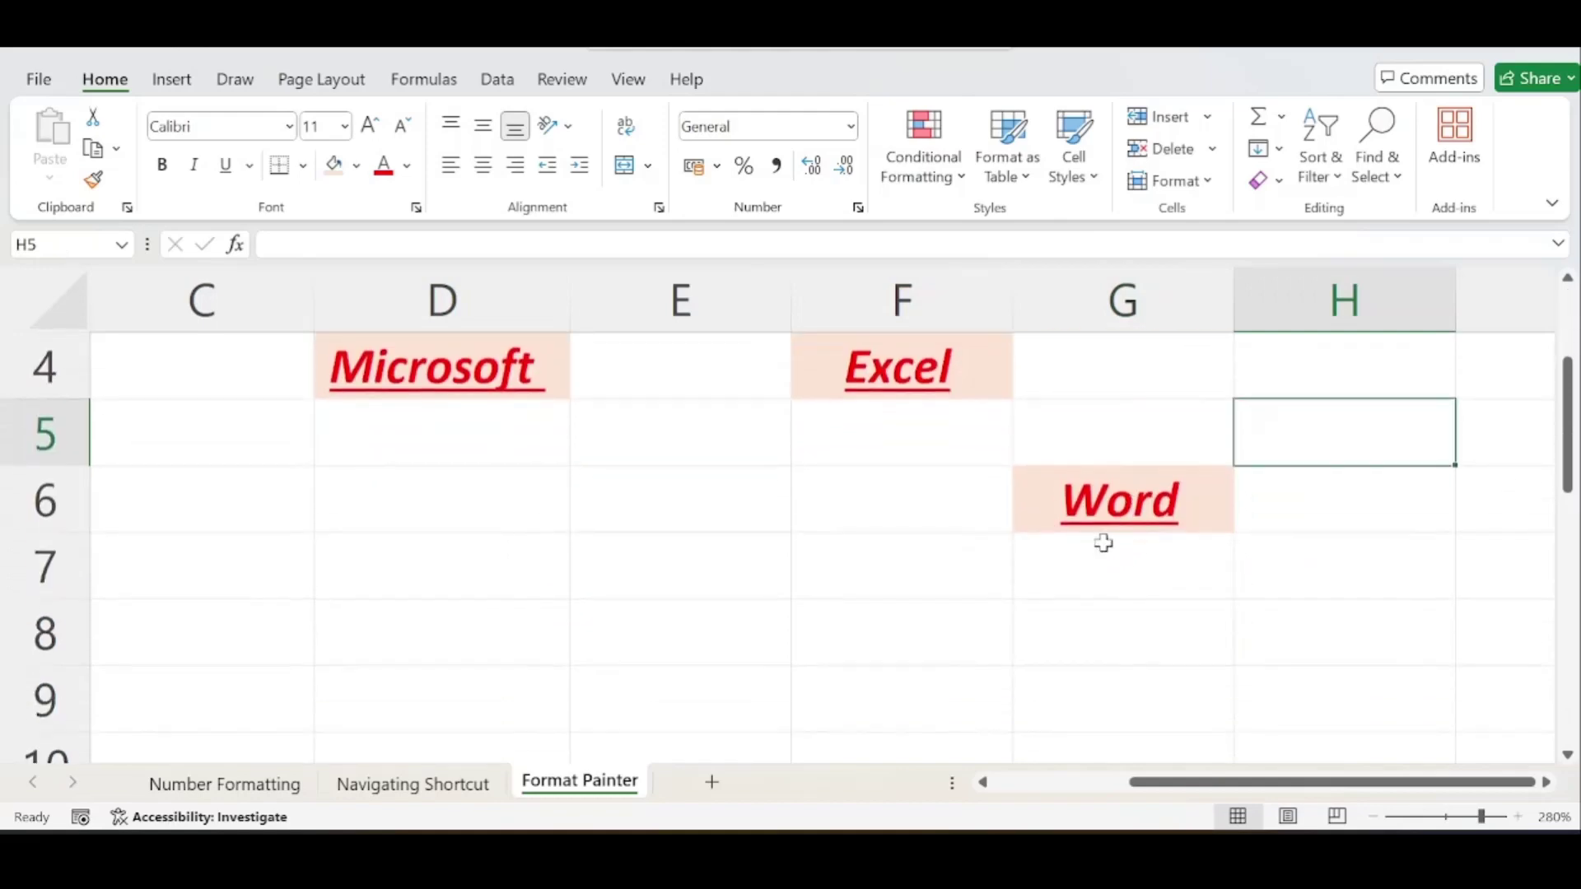
scroll(1104, 544, down, 9)
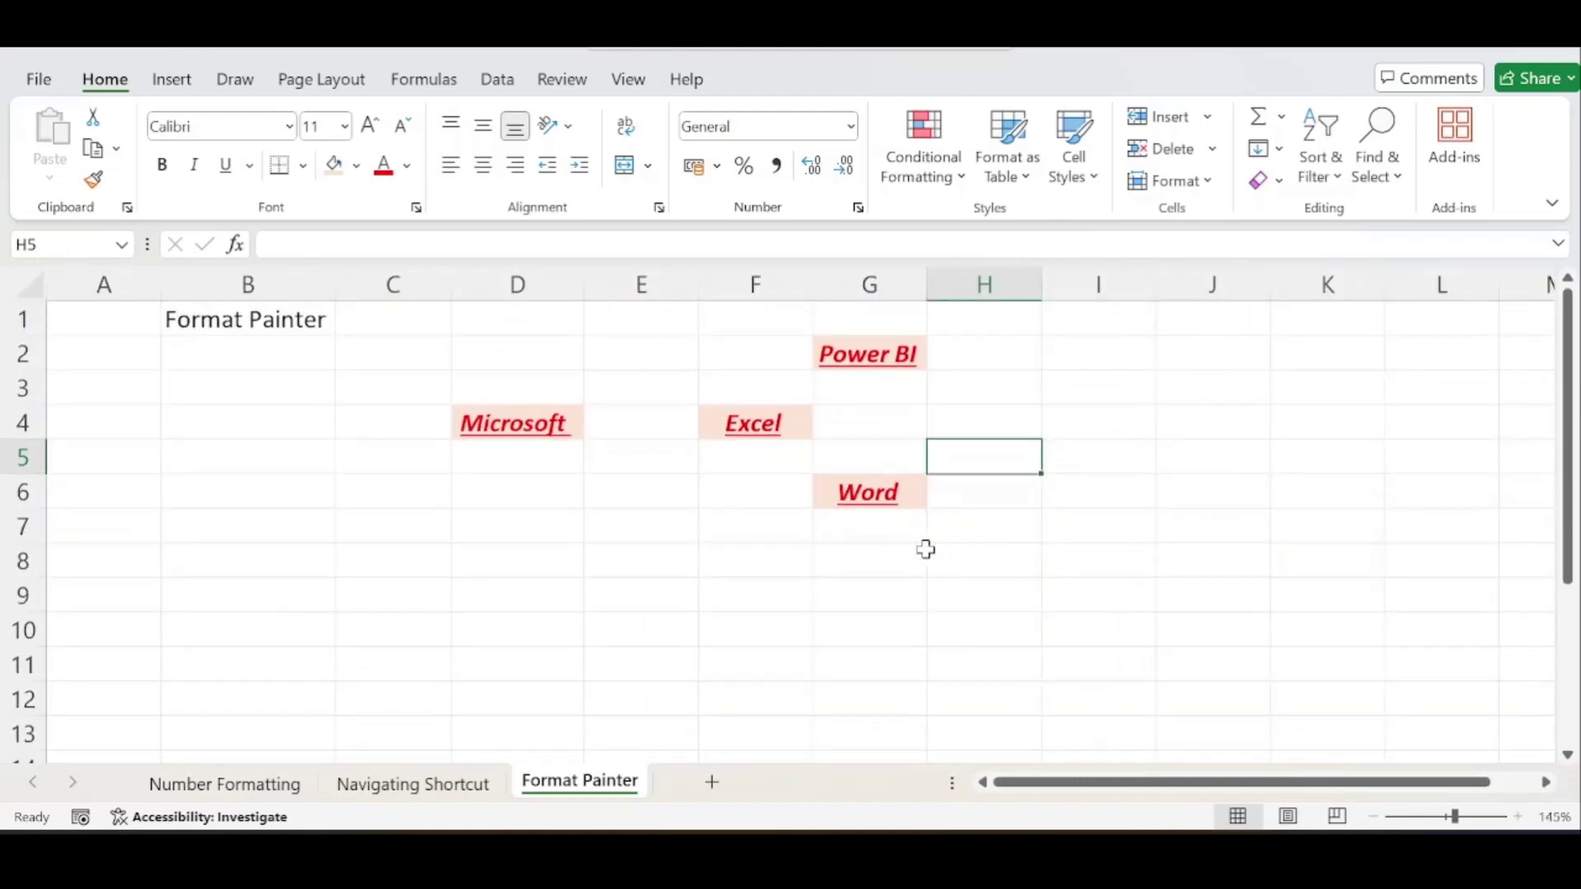
scroll(906, 548, down, 1)
scroll(741, 541, down, 1)
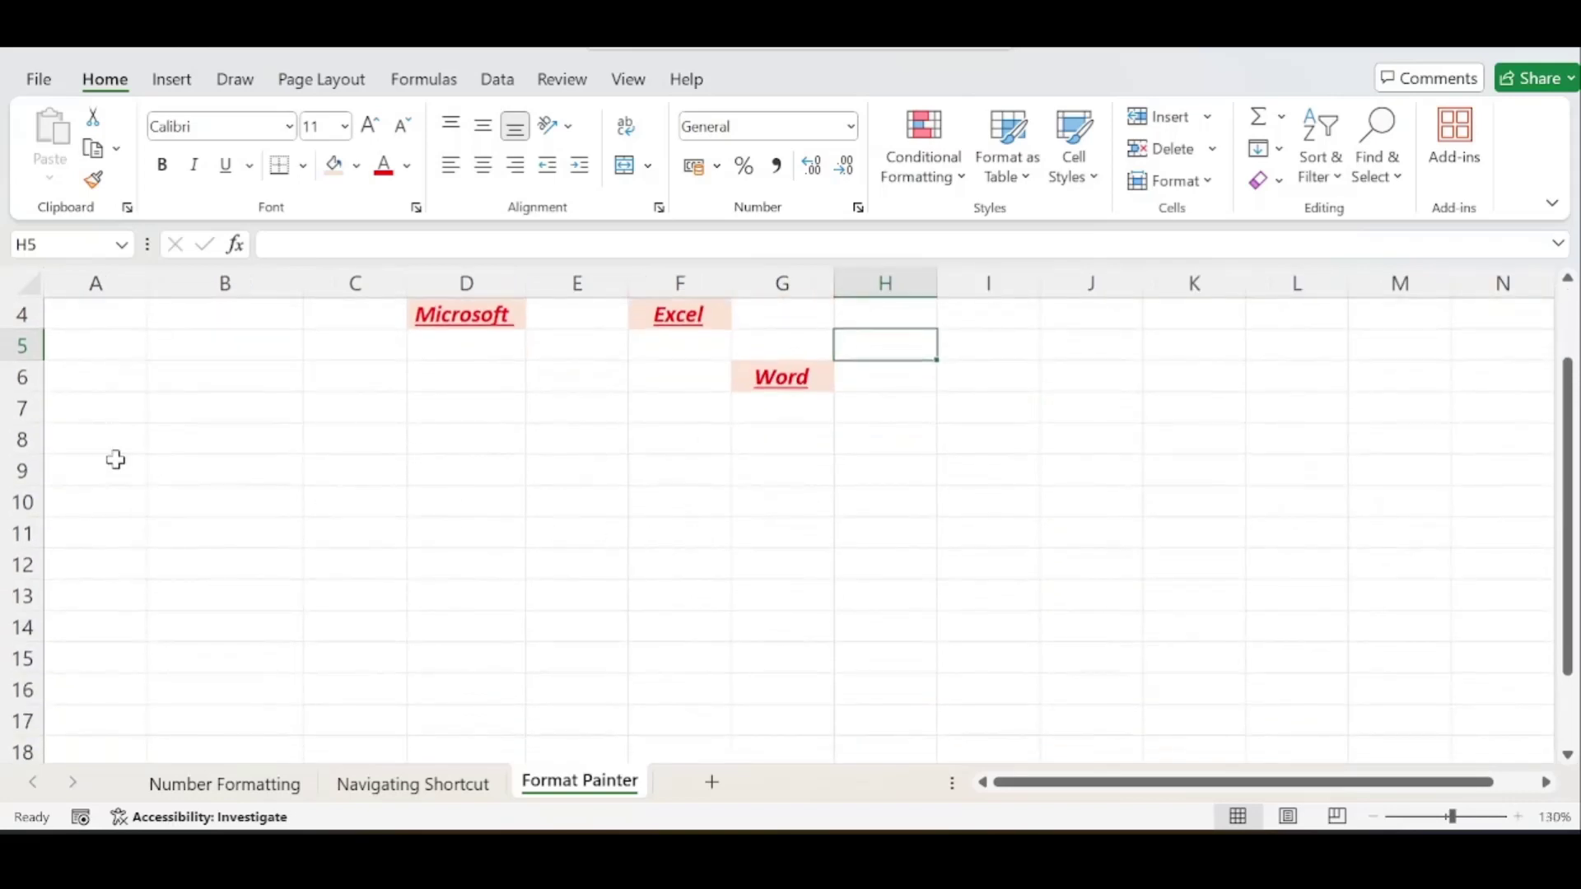
scroll(906, 531, up, 1)
click(1206, 416)
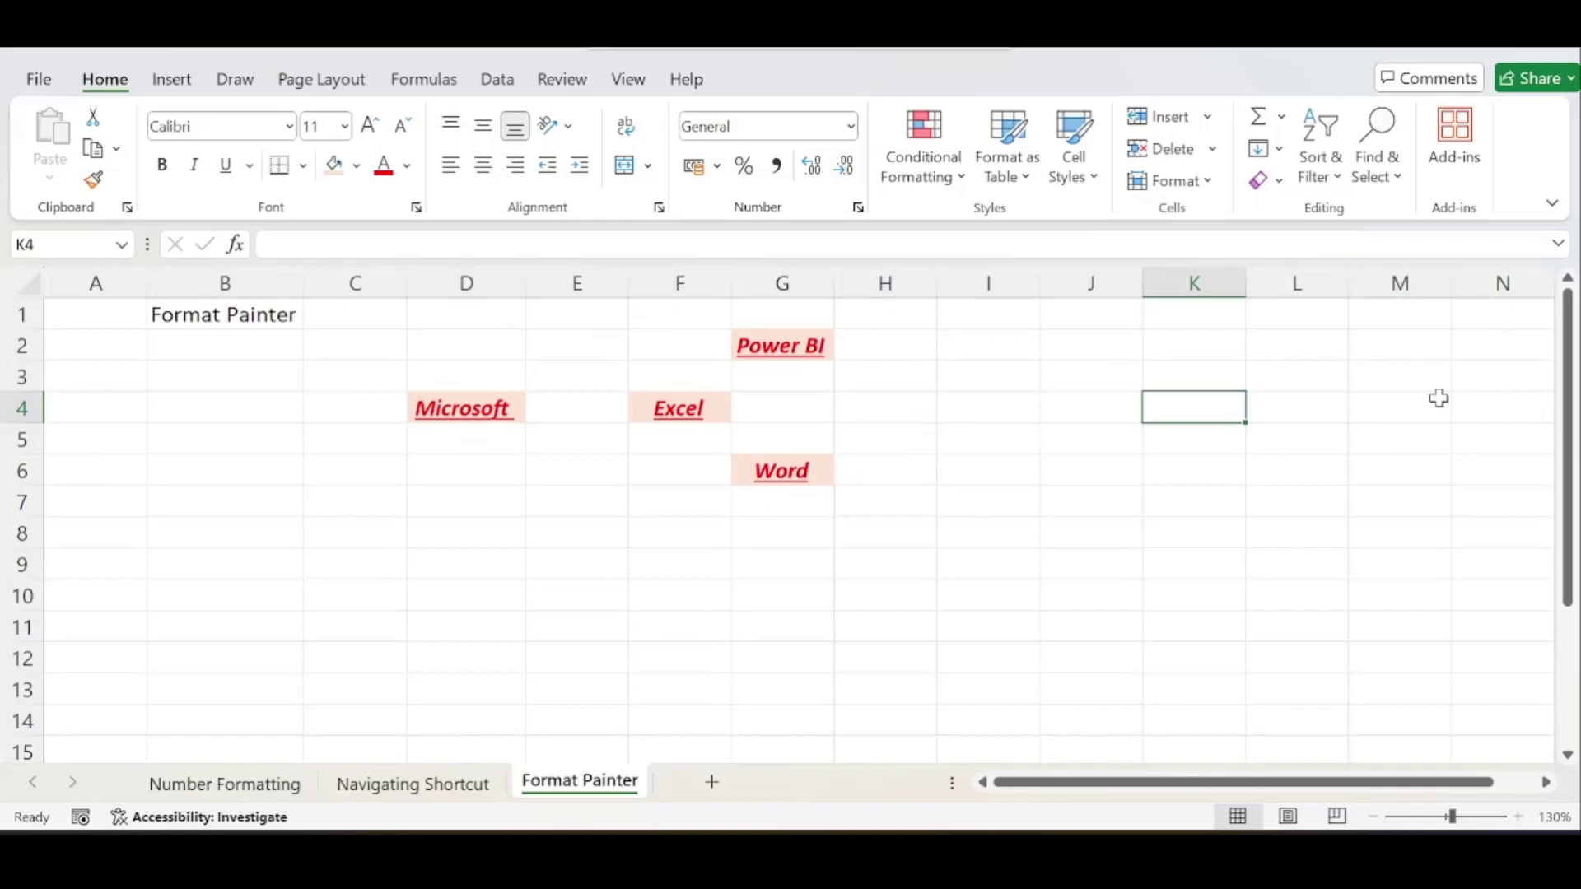
text(abc)
key(Return)
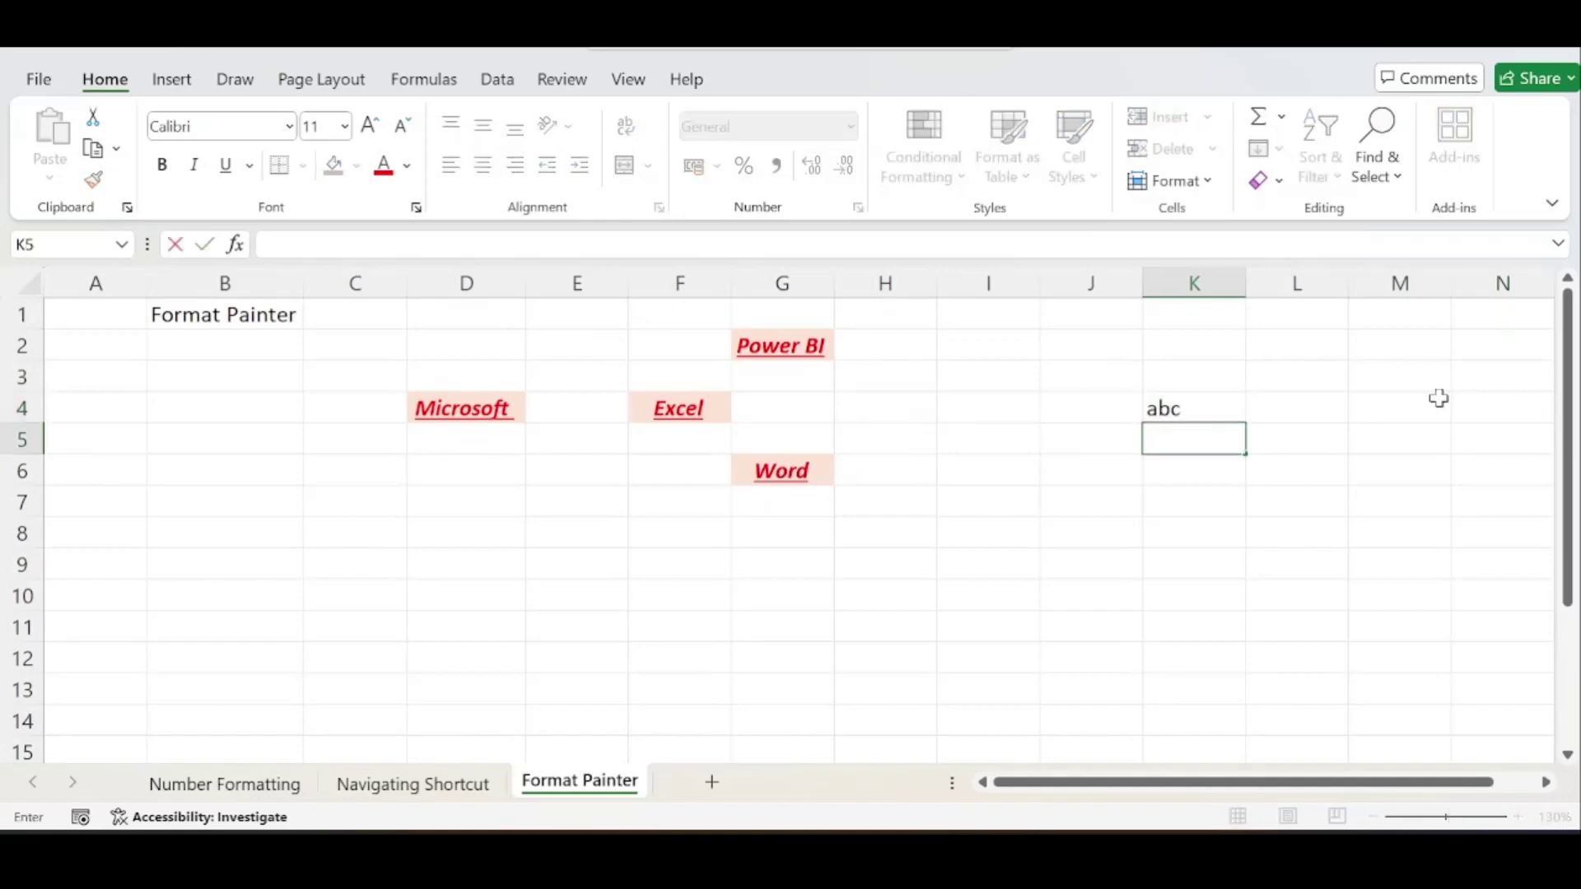
key(Up)
Step: Switch to the Navigating Shortcut sheet and zoom out to 85%
click(433, 787)
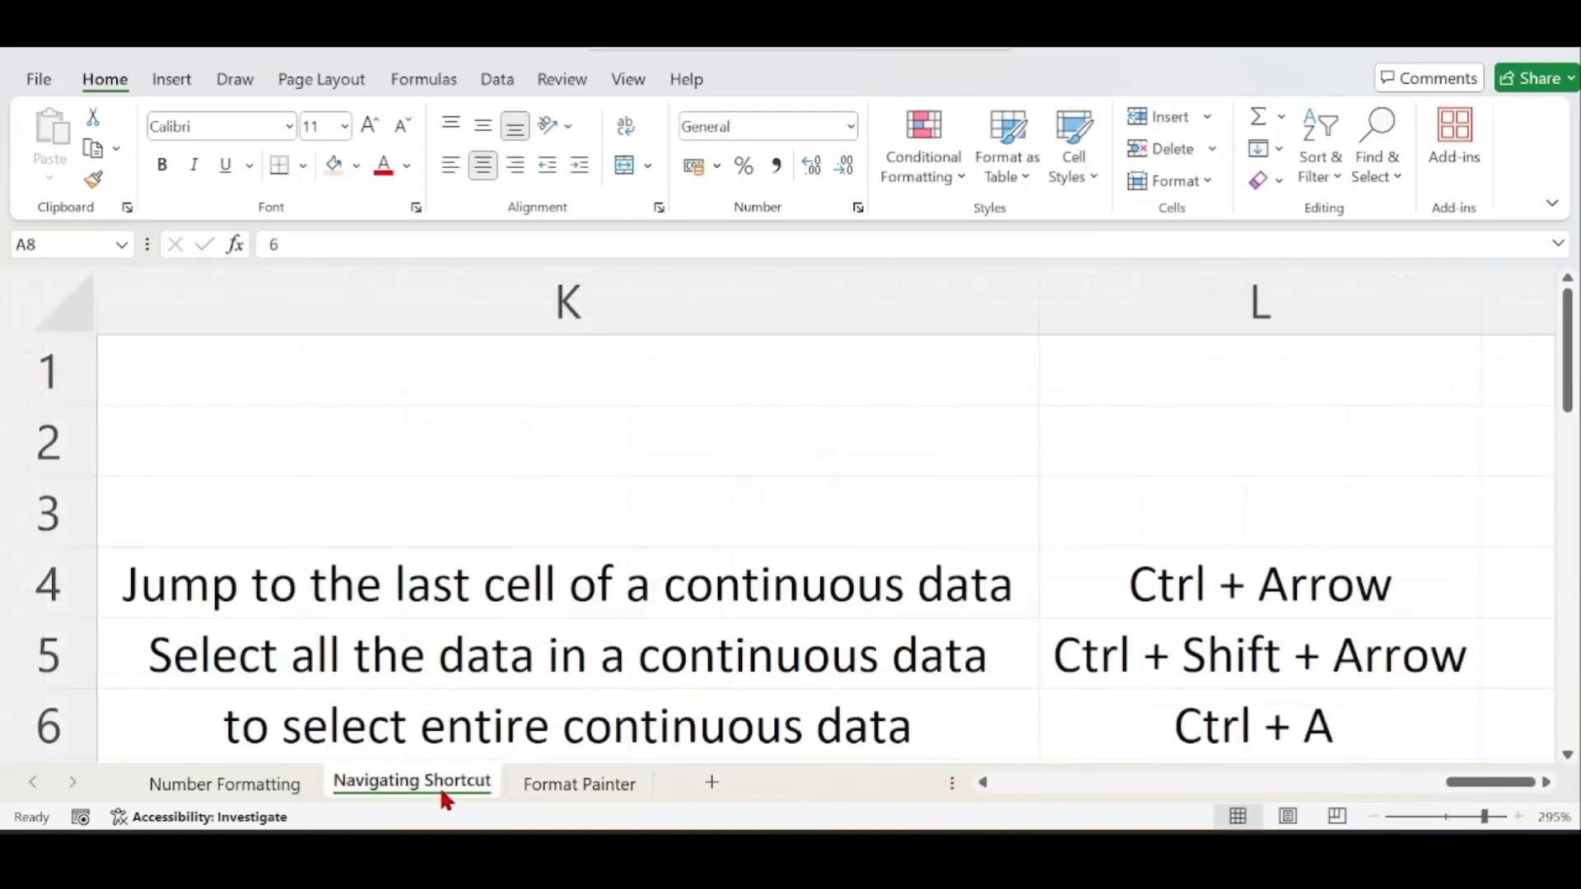
scroll(606, 612, down, 6)
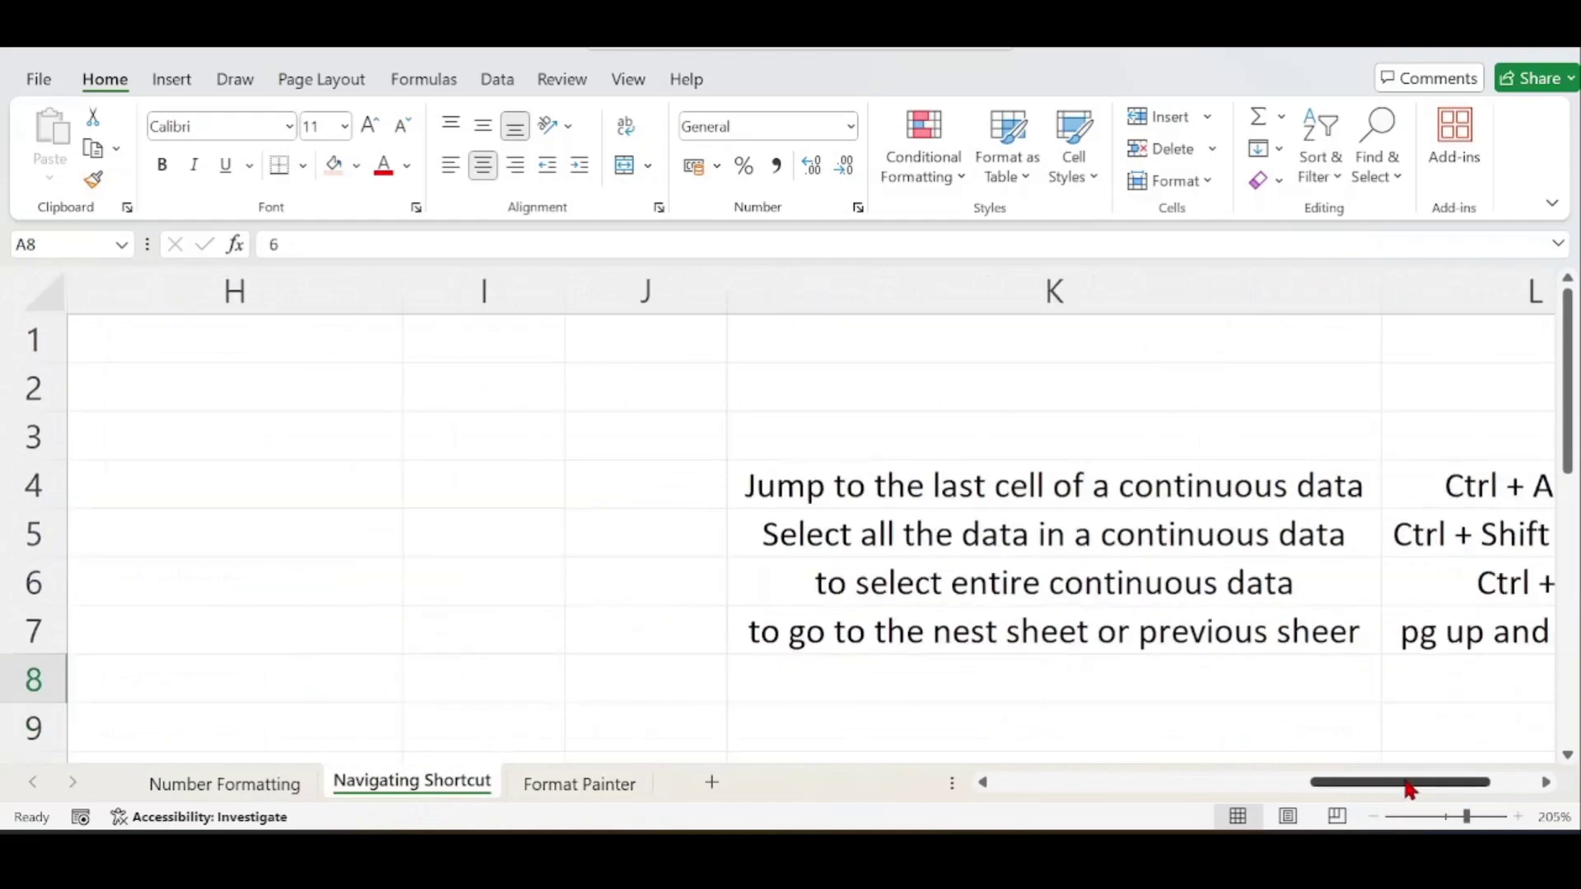
drag(1400, 781, 964, 758)
scroll(703, 572, down, 8)
scroll(486, 626, down, 3)
scroll(505, 635, up, 2)
scroll(280, 541, down, 1)
scroll(276, 539, up, 1)
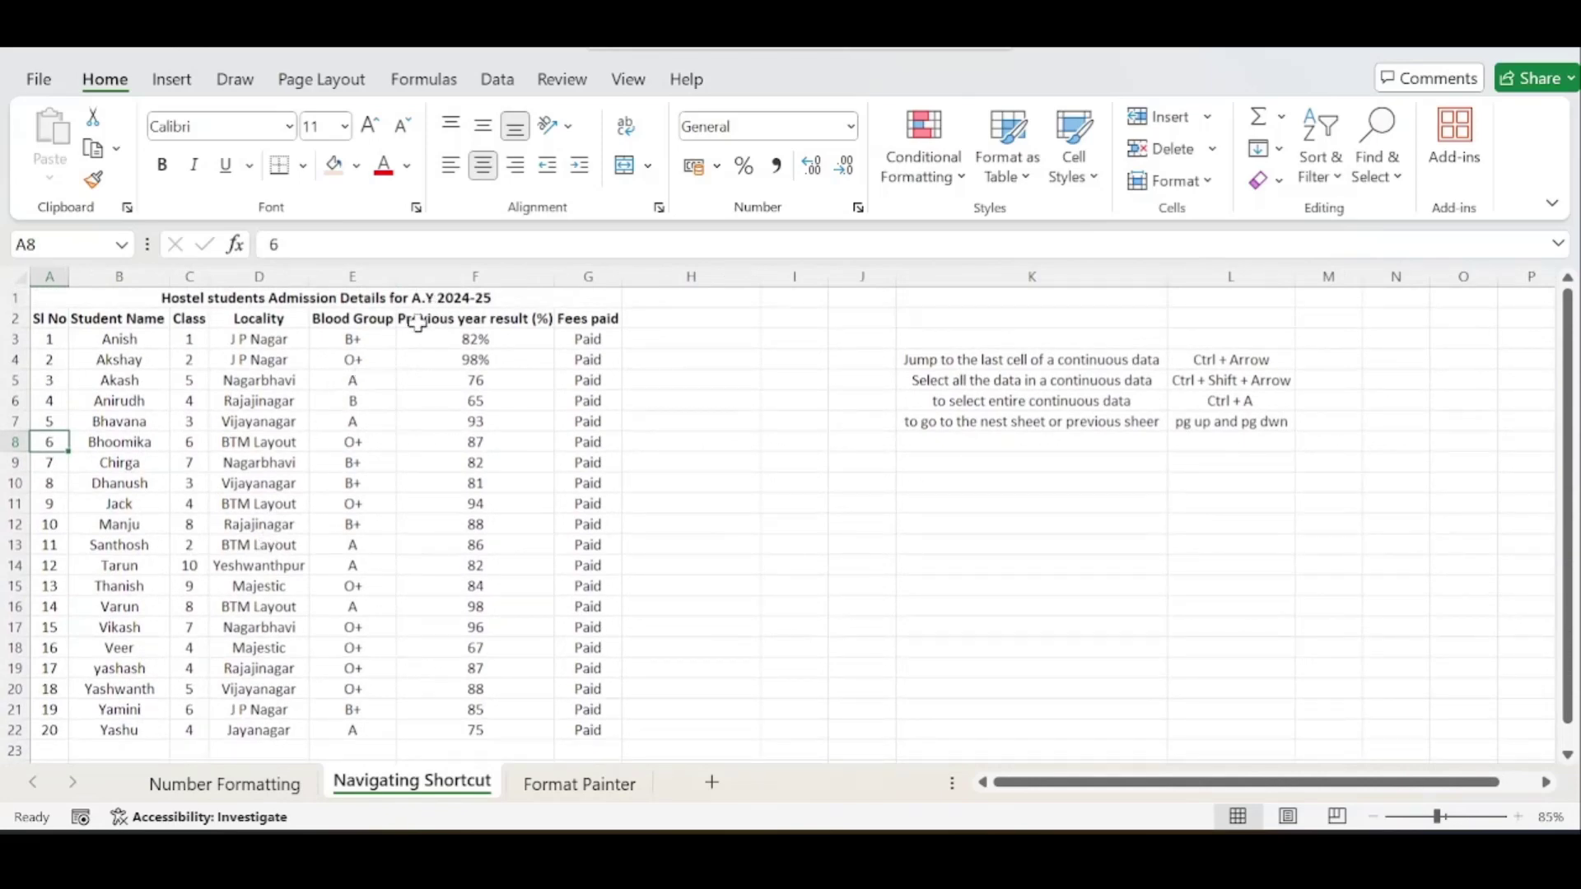
Step: Select the hostel students admission table across A1:G22
drag(60, 290, 326, 729)
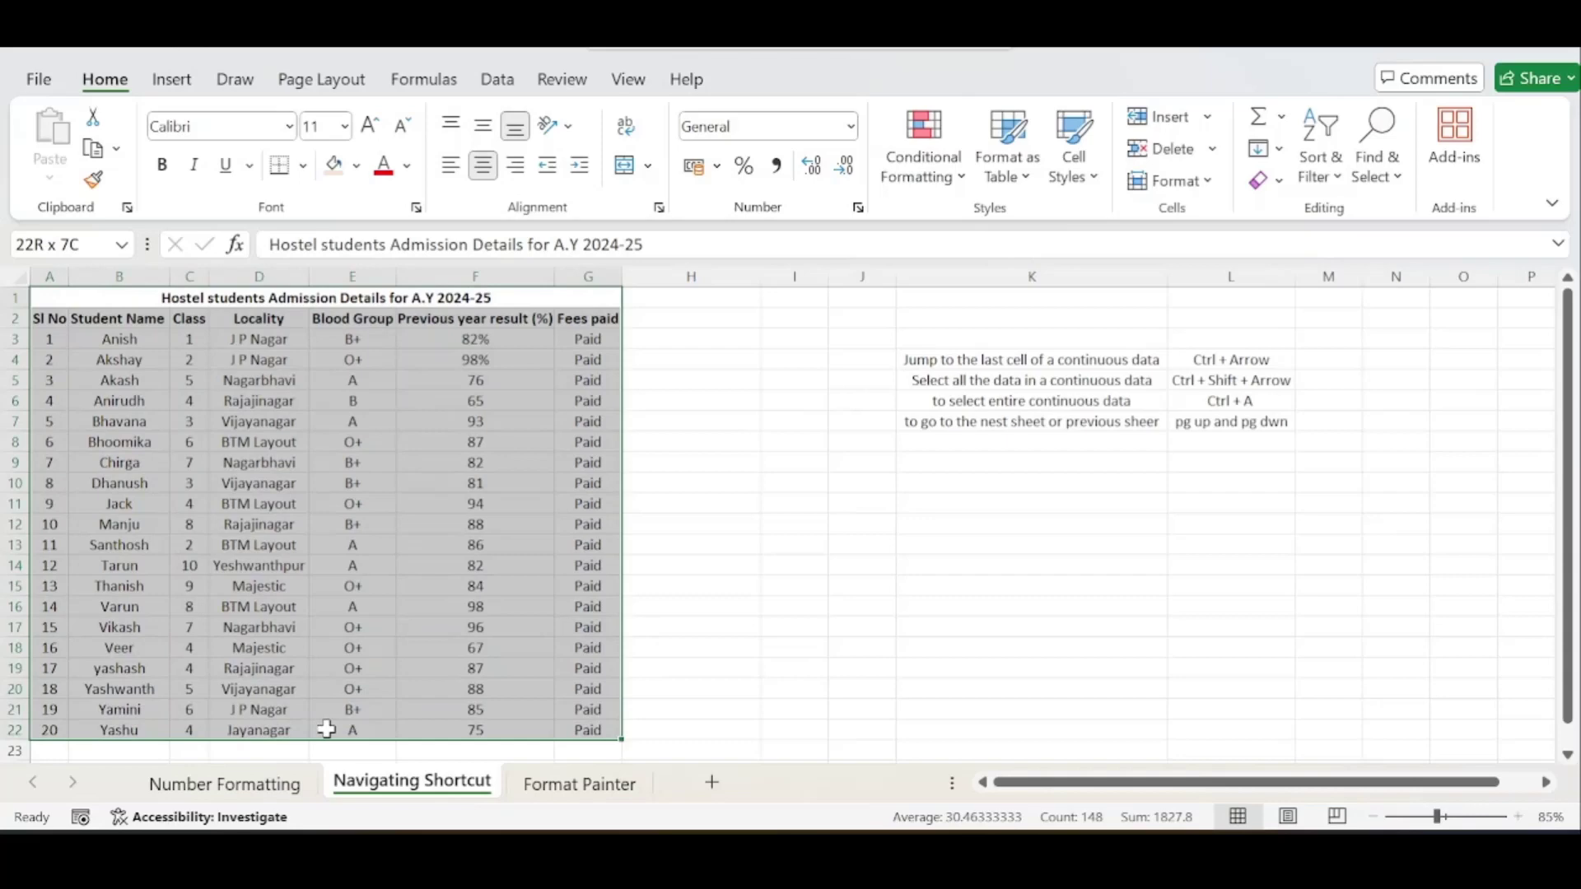
click(369, 668)
drag(60, 296, 196, 741)
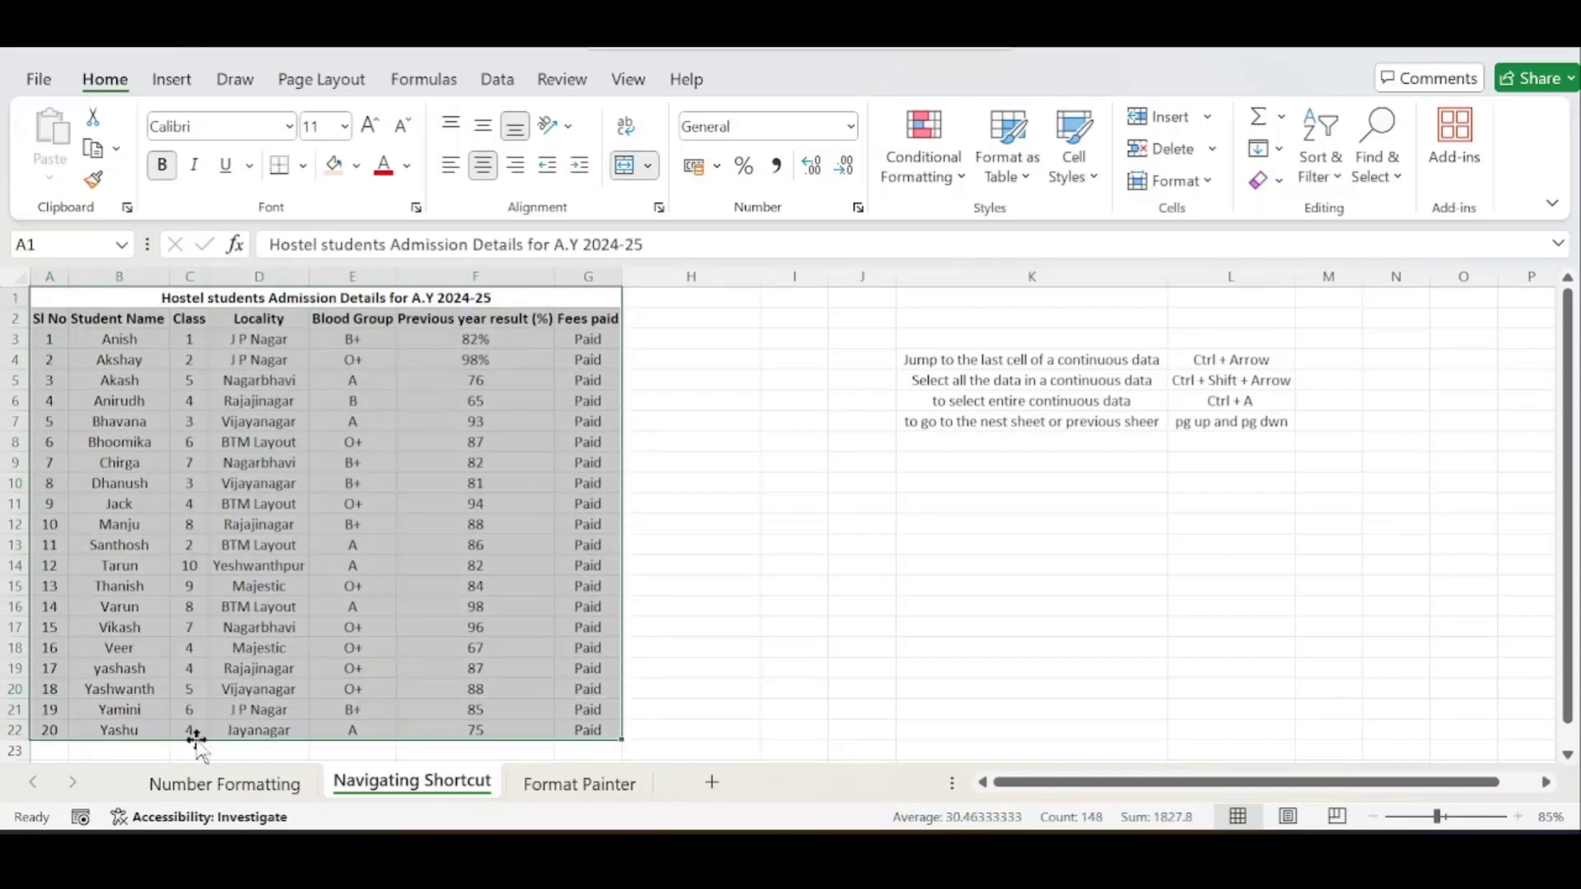
click(216, 634)
Step: Copy the Microsoft cell's formatting (D4) on the Format Painter sheet with Format Painter
click(568, 783)
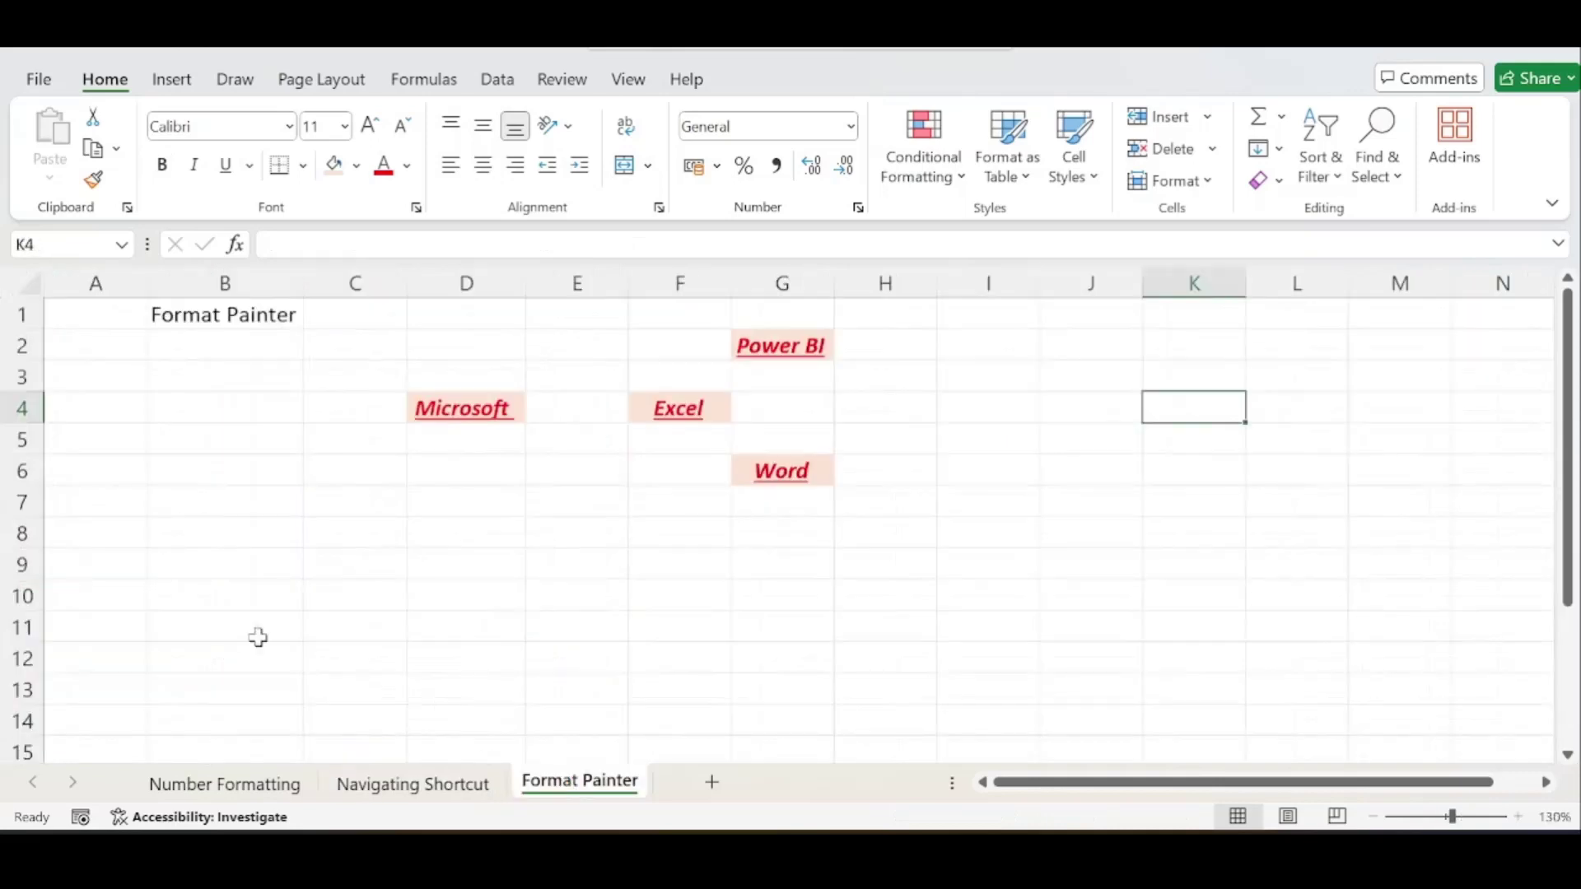
ctrl+scroll(400, 431, up, 3)
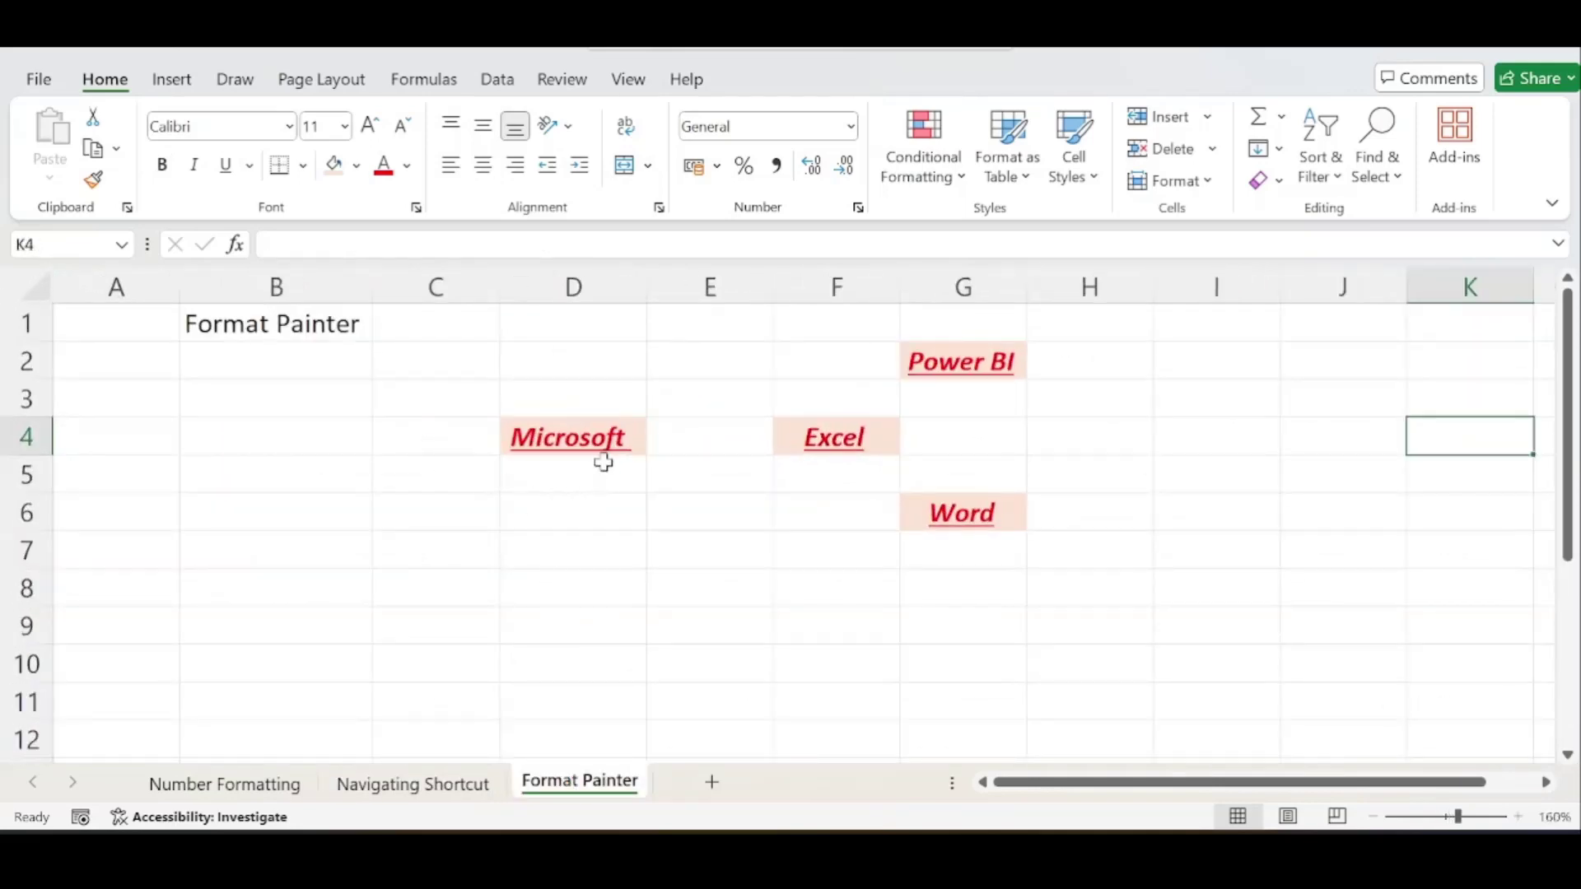
click(611, 438)
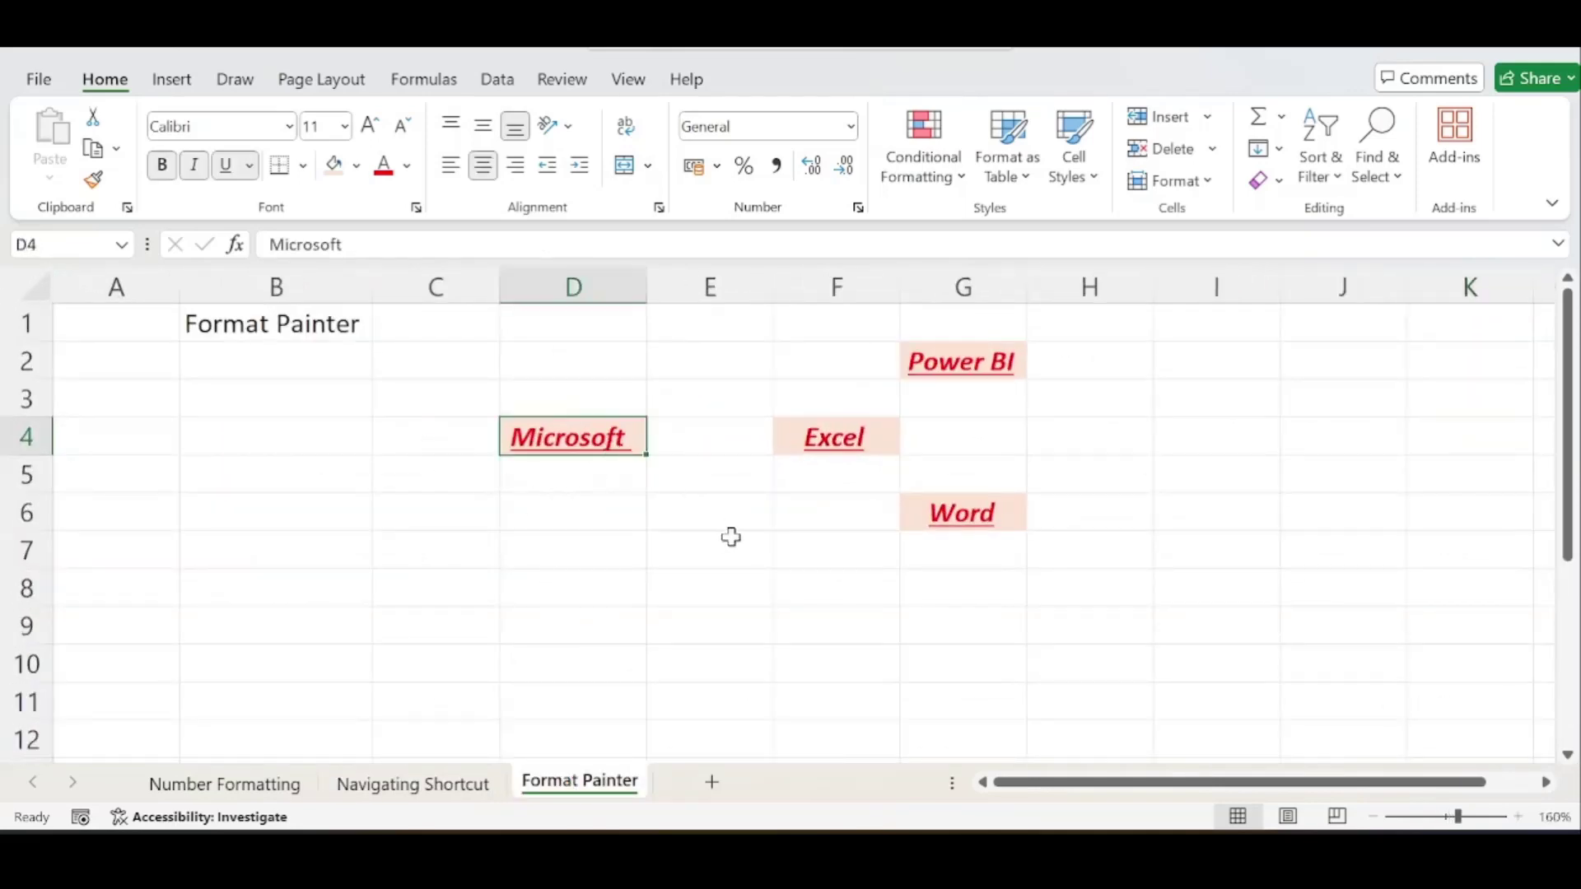
click(99, 183)
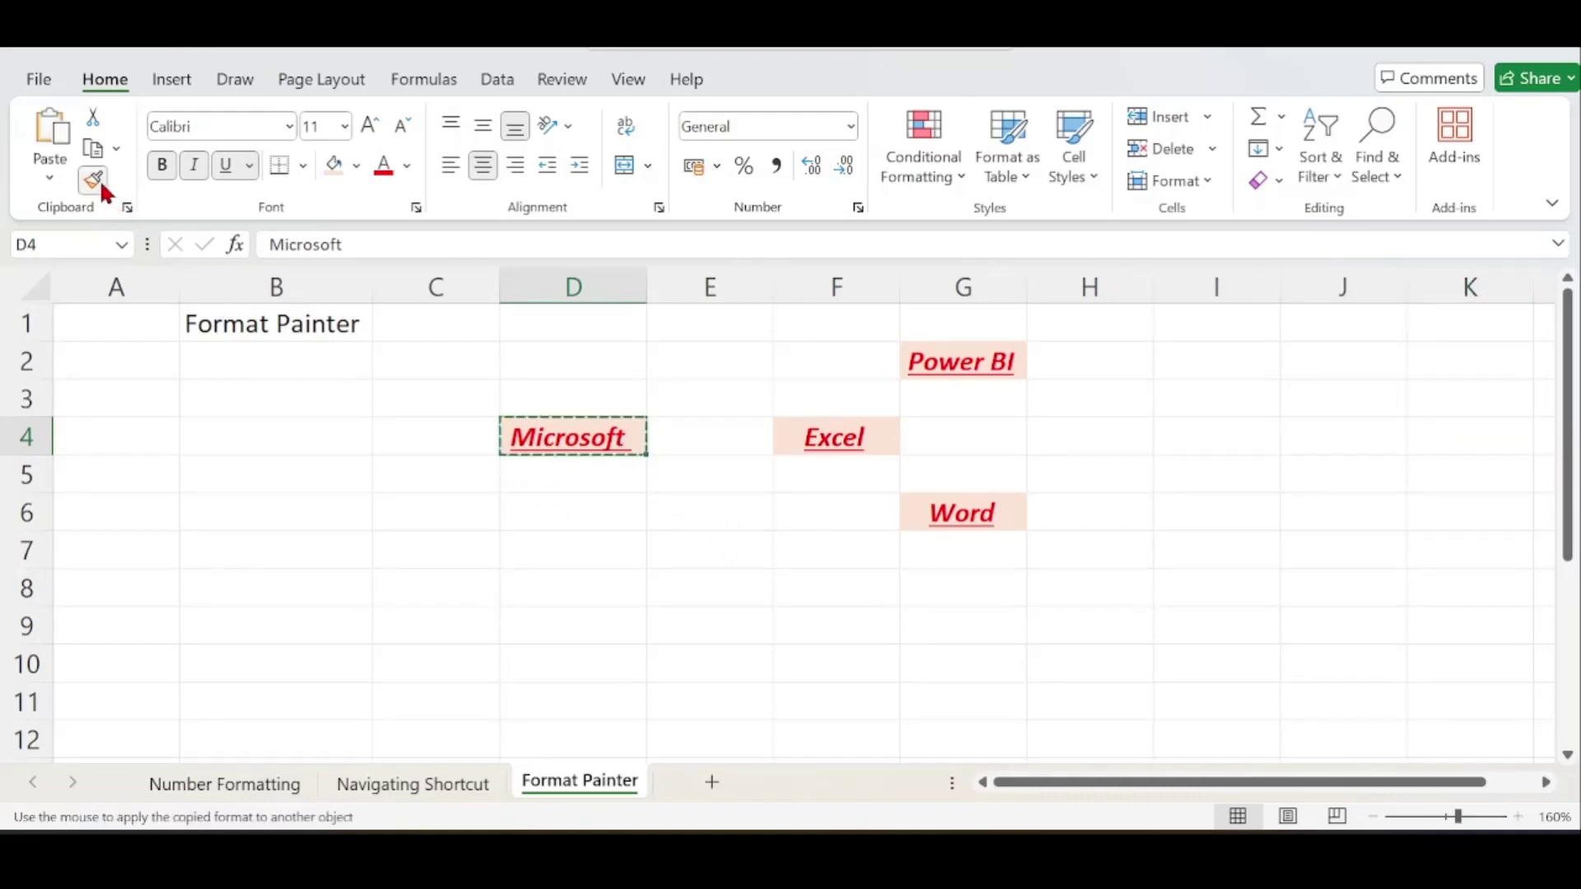
Step: Paint that style across the Navigating Shortcut hostel table from A1 to G22
click(410, 787)
click(168, 299)
drag(169, 299, 183, 737)
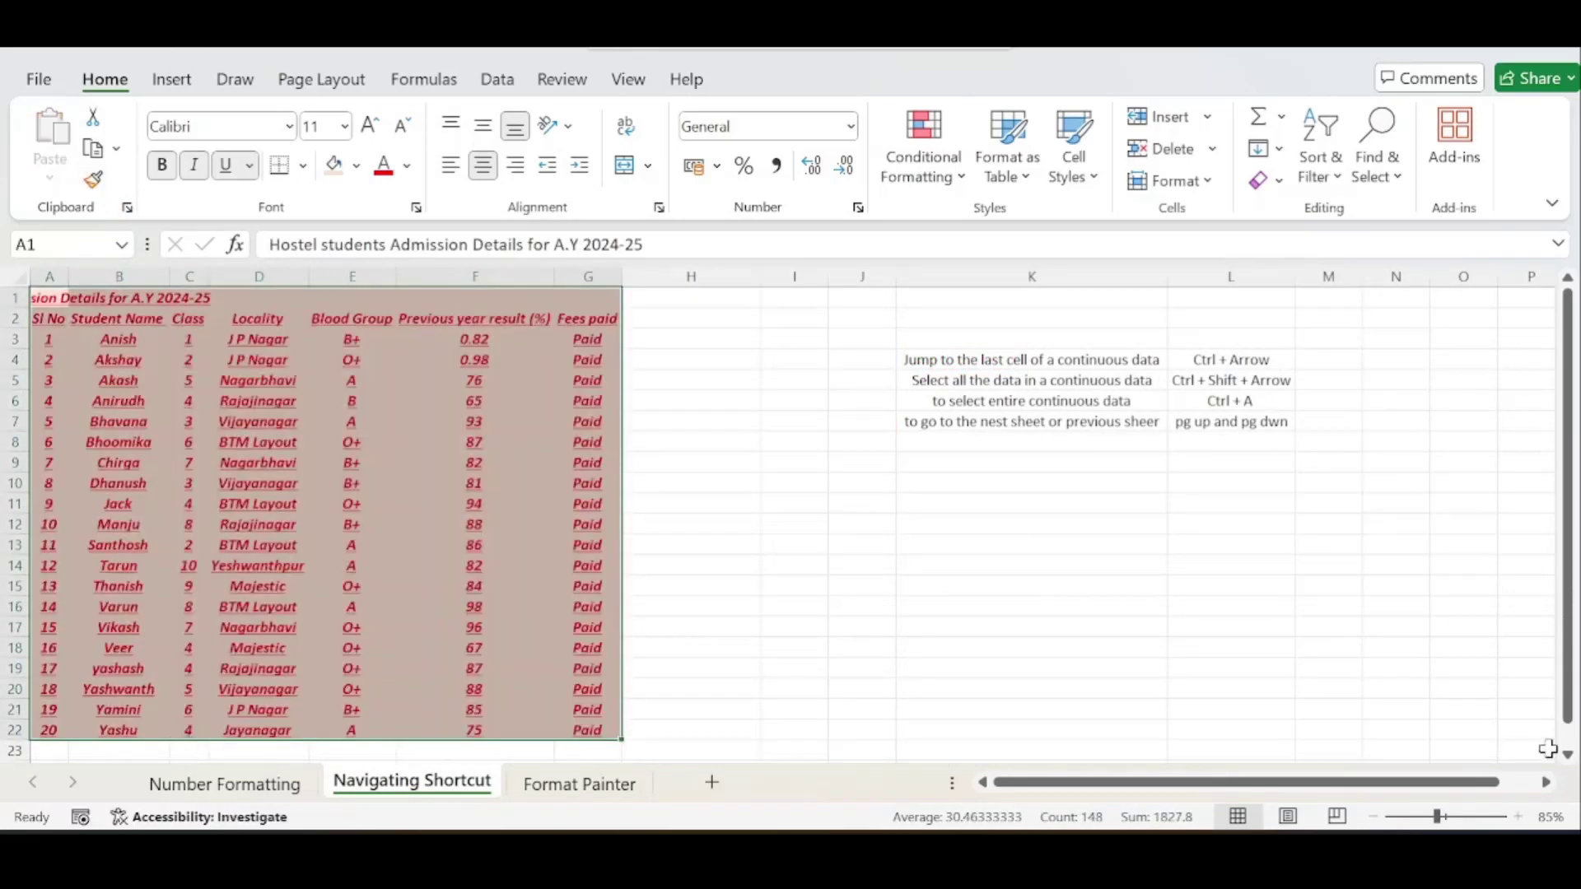
scroll(141, 560, up, 2)
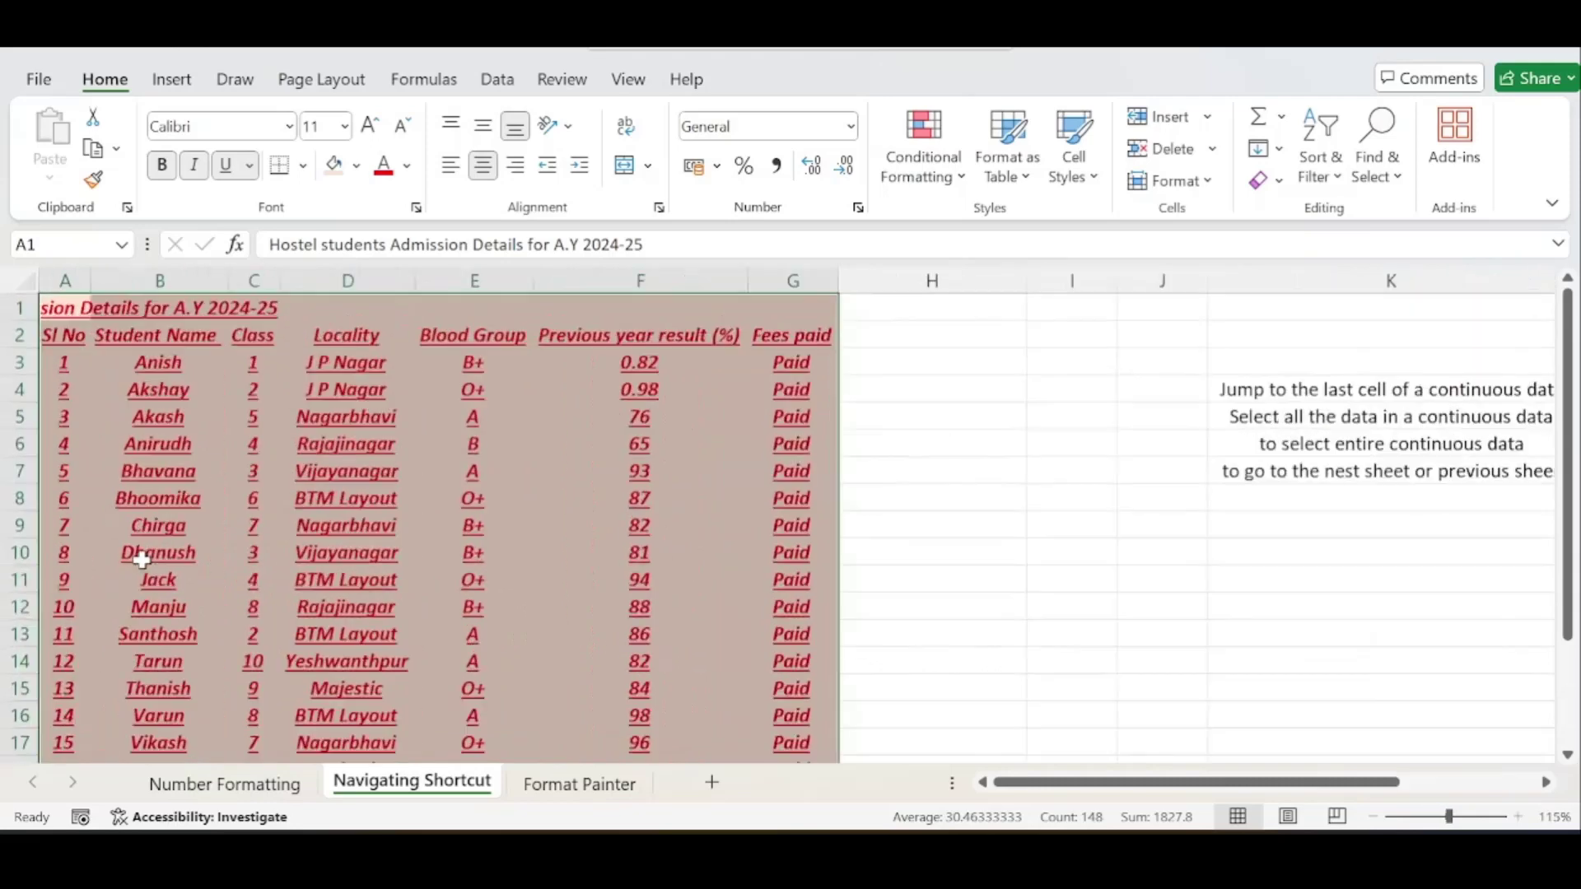
scroll(159, 561, down, 2)
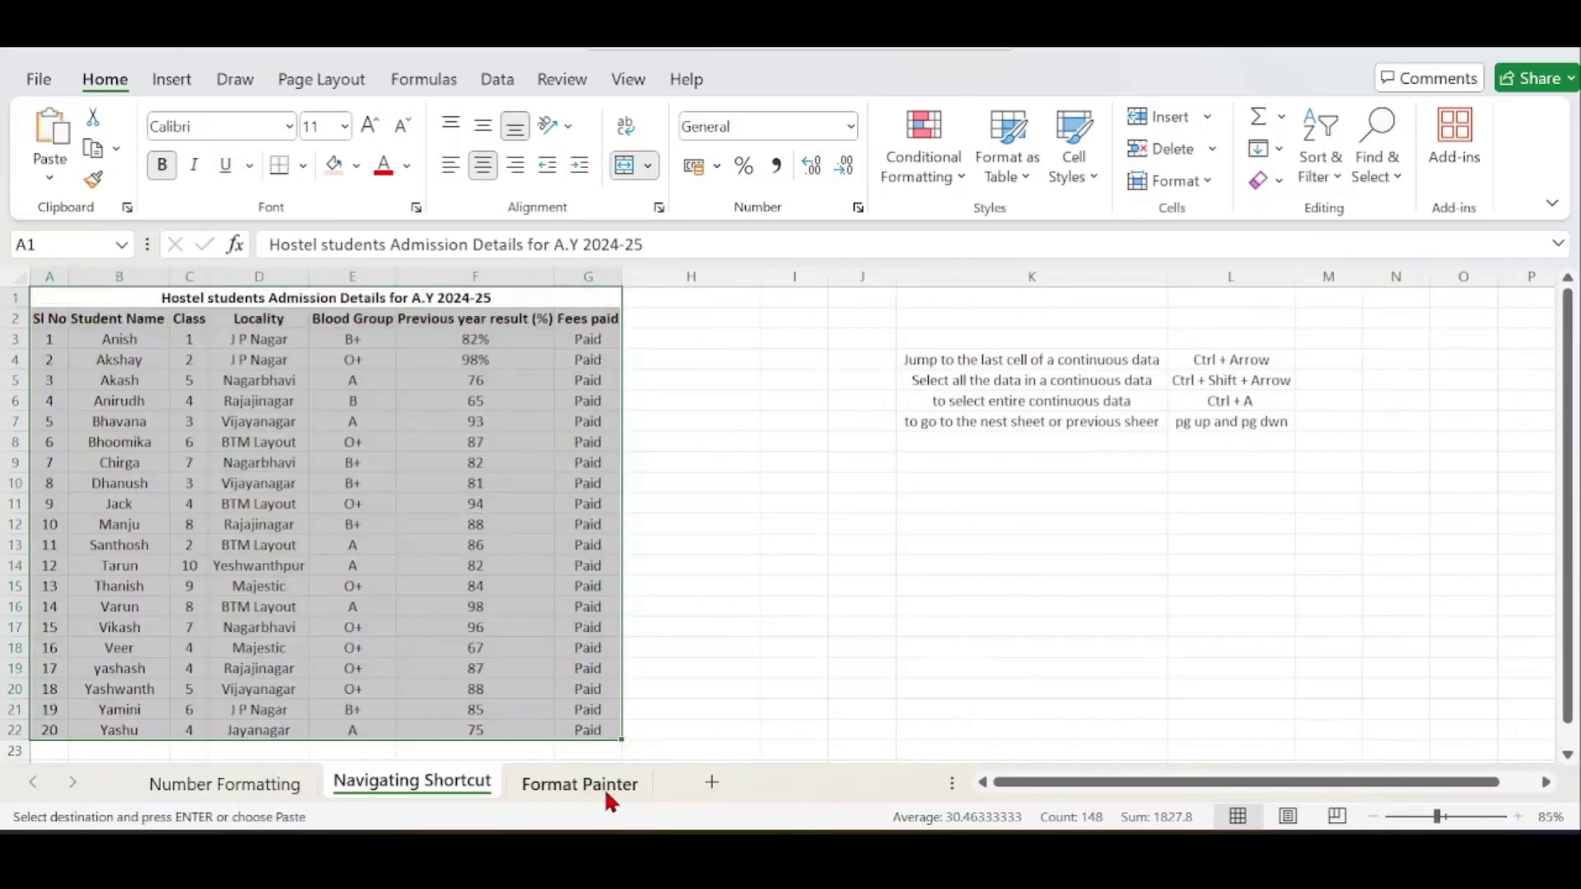
Step: Look over the Format Painter sheet, then go back to the Navigating Shortcut hostel table
click(593, 791)
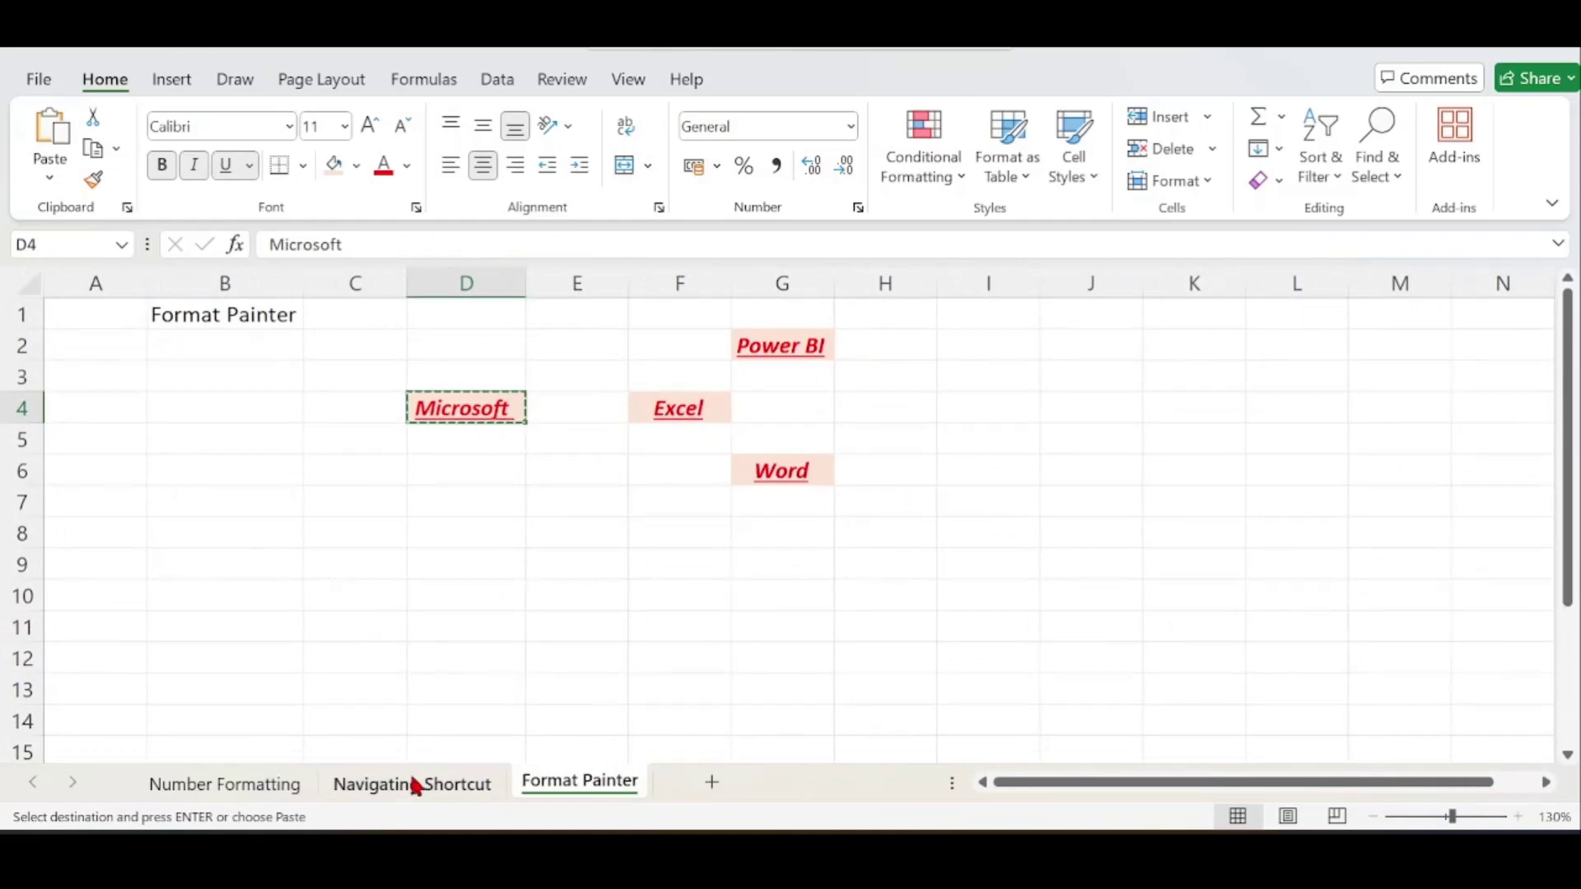
click(404, 789)
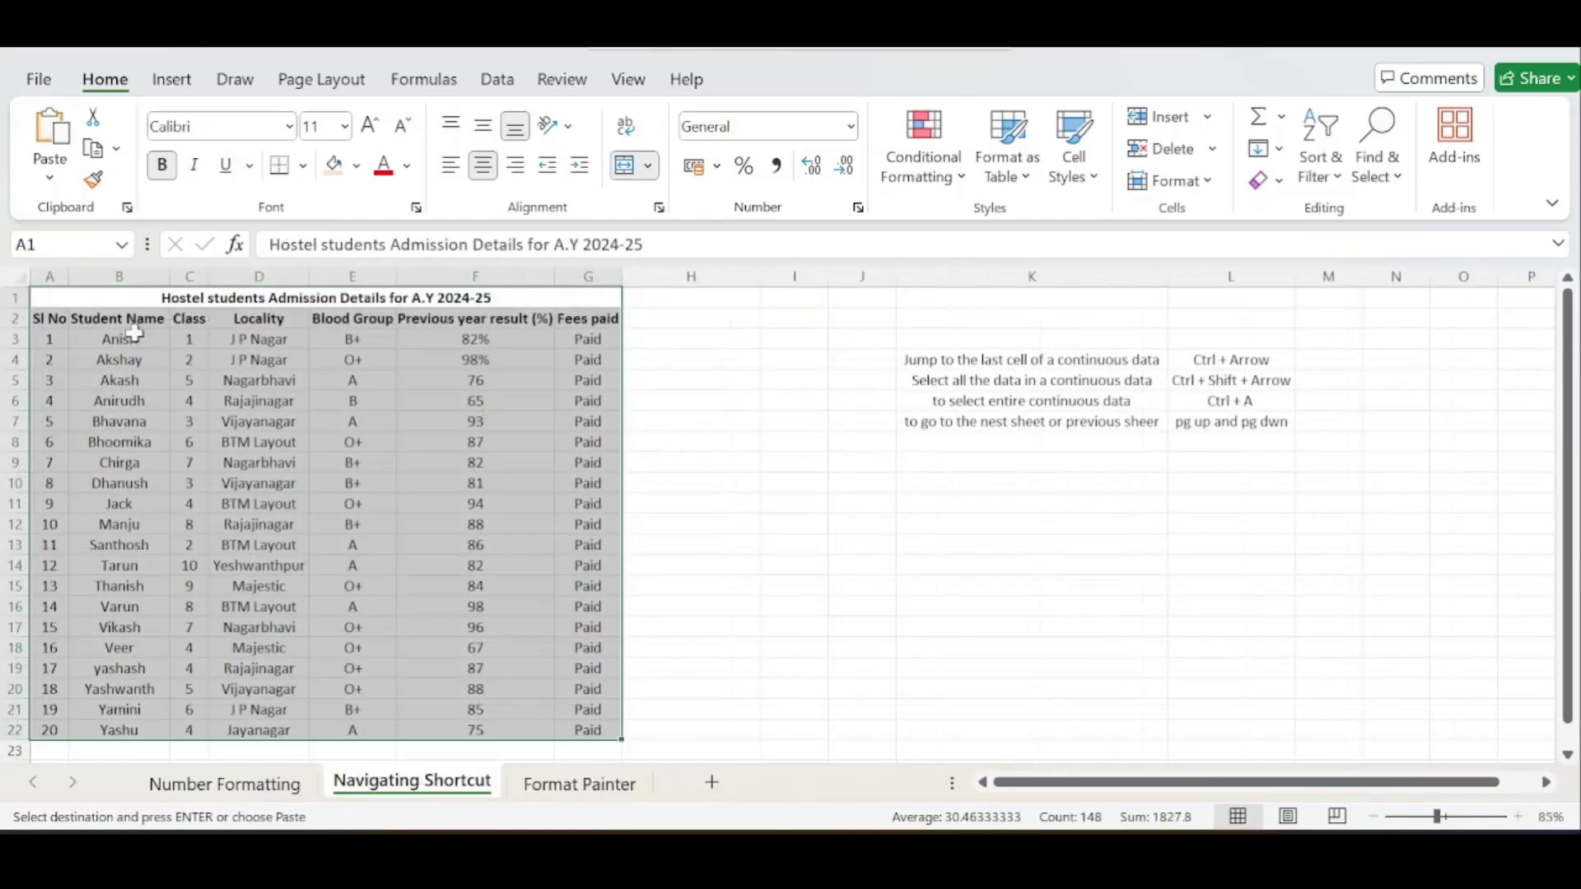